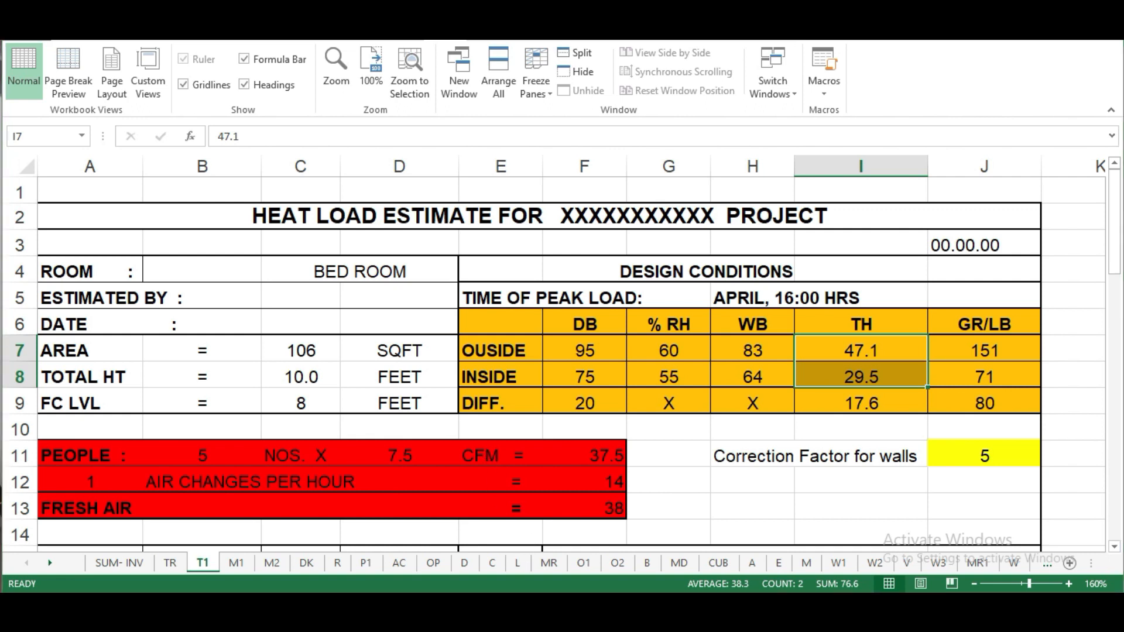
# Switch to the AutoCAD floor plan and examine the outlined 10'6" x 10'0" bed room and its orientation against the compass
pyautogui.hotkey('alt', 'Tab')
pyautogui.scroll(-5, 478, 331)
pyautogui.moveTo(480, 331); pyautogui.dragTo(487, 311)
pyautogui.scroll(3, 492, 306)
pyautogui.scroll(-2, 492, 305)
pyautogui.scroll(2, 487, 310)
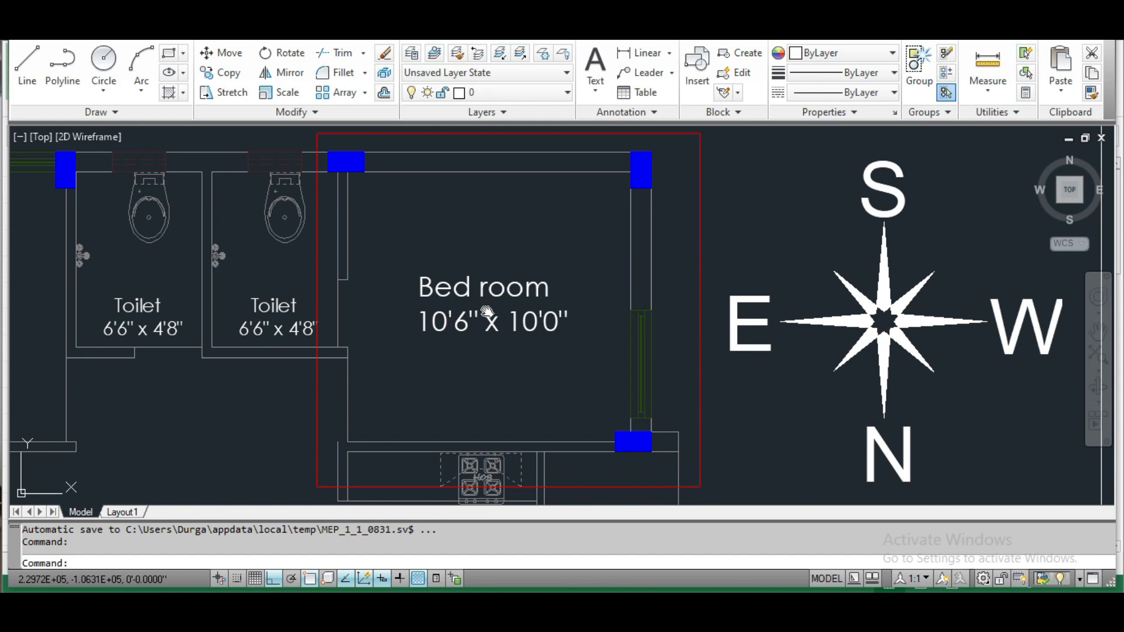
# Switch to the Excel heat load sheet and review the design conditions table headings DB, % RH, WB, TH and GR/LB
pyautogui.hotkey('alt', 'Tab')
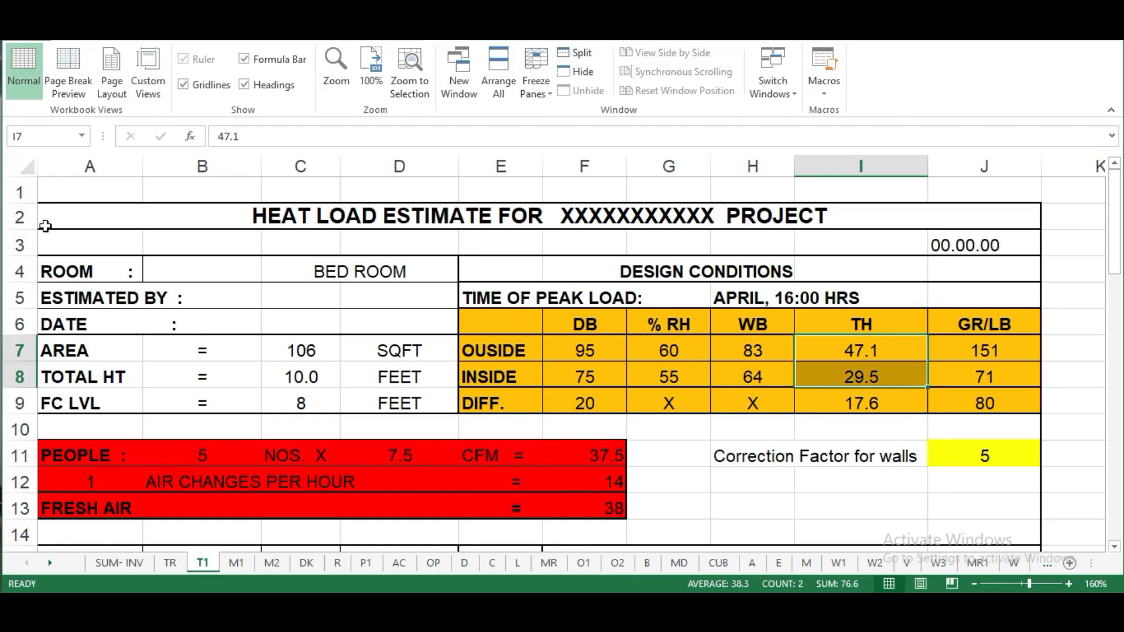
pyautogui.click(484, 319)
pyautogui.moveTo(484, 319); pyautogui.dragTo(1024, 406)
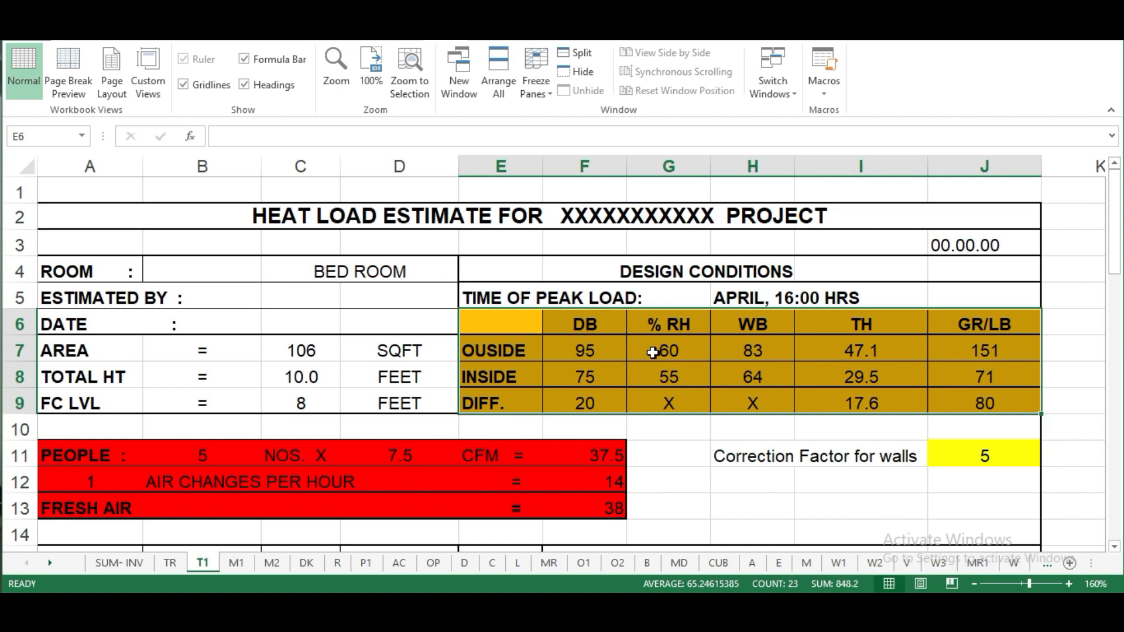
pyautogui.moveTo(523, 323); pyautogui.dragTo(1031, 401)
pyautogui.click(578, 323)
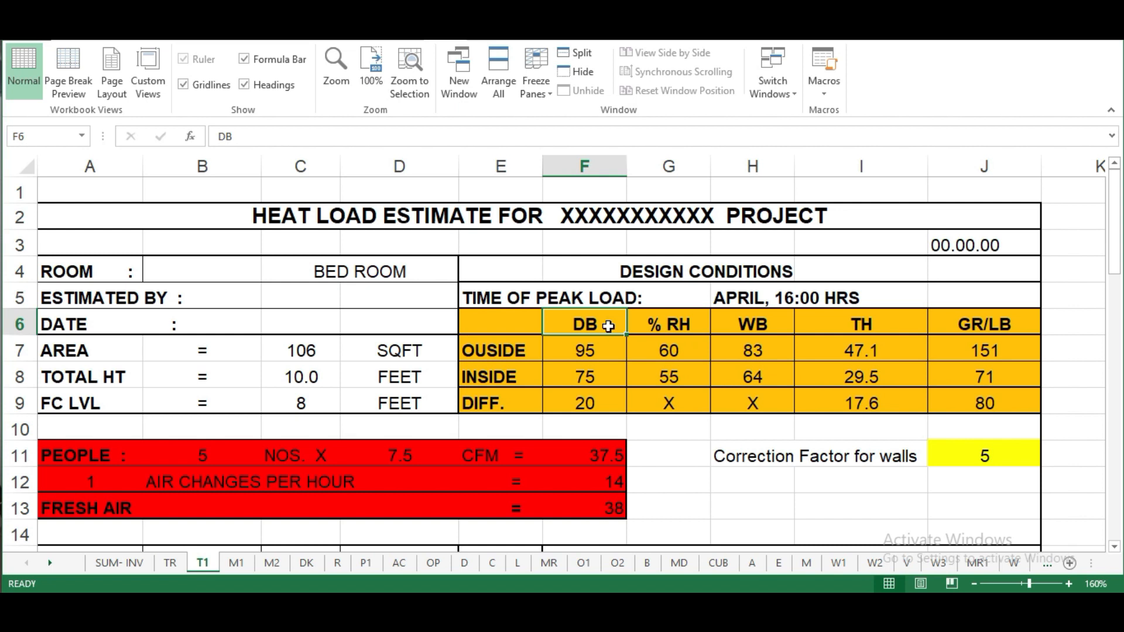
pyautogui.click(685, 326)
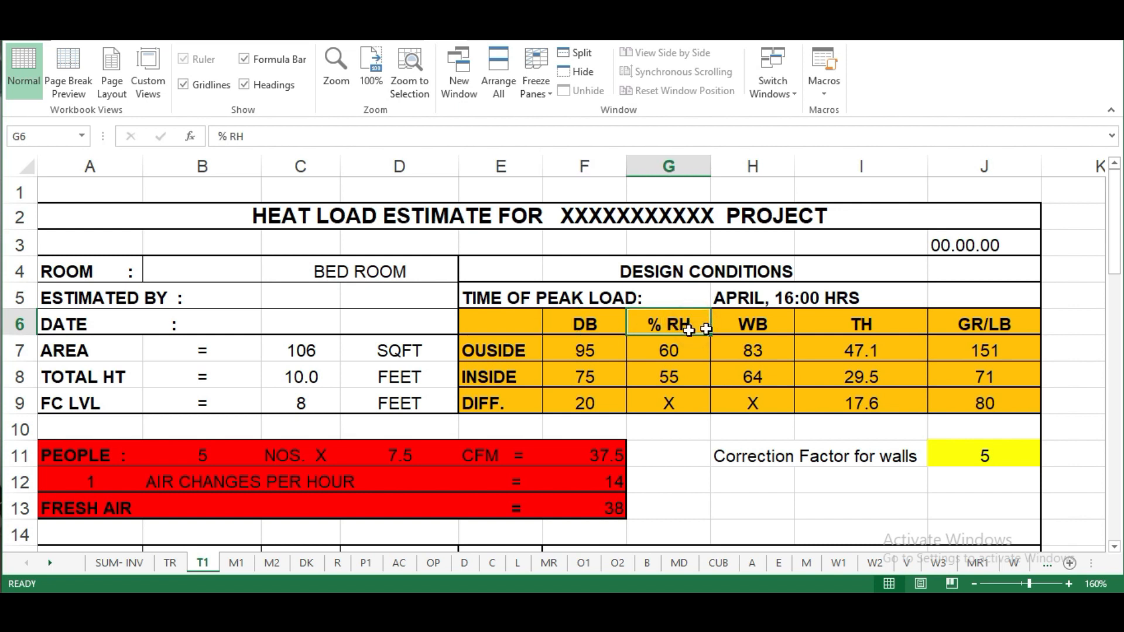
pyautogui.click(766, 322)
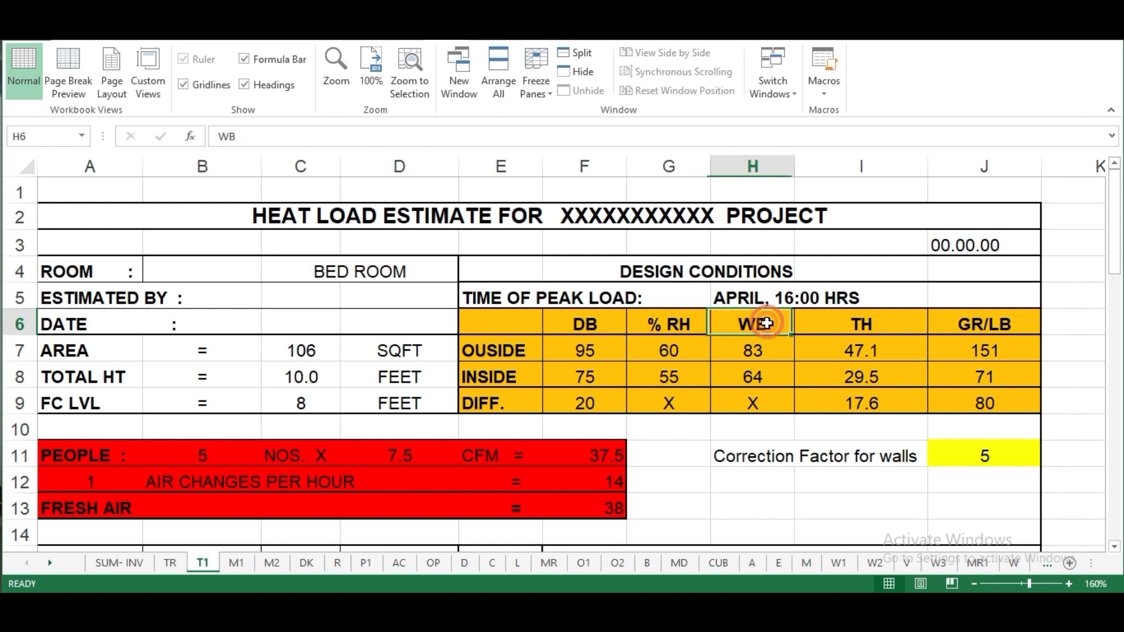
pyautogui.click(907, 322)
pyautogui.click(994, 320)
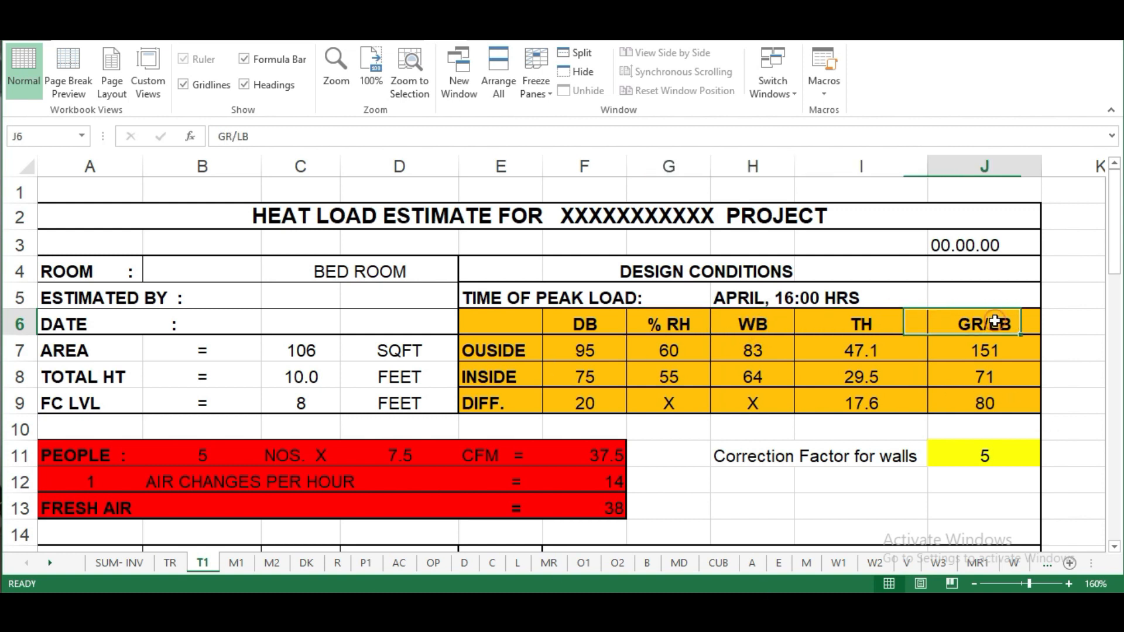
# Examine the outside, inside and difference rows of the design conditions table, starting with the dry bulb values
pyautogui.moveTo(482, 326); pyautogui.dragTo(991, 400)
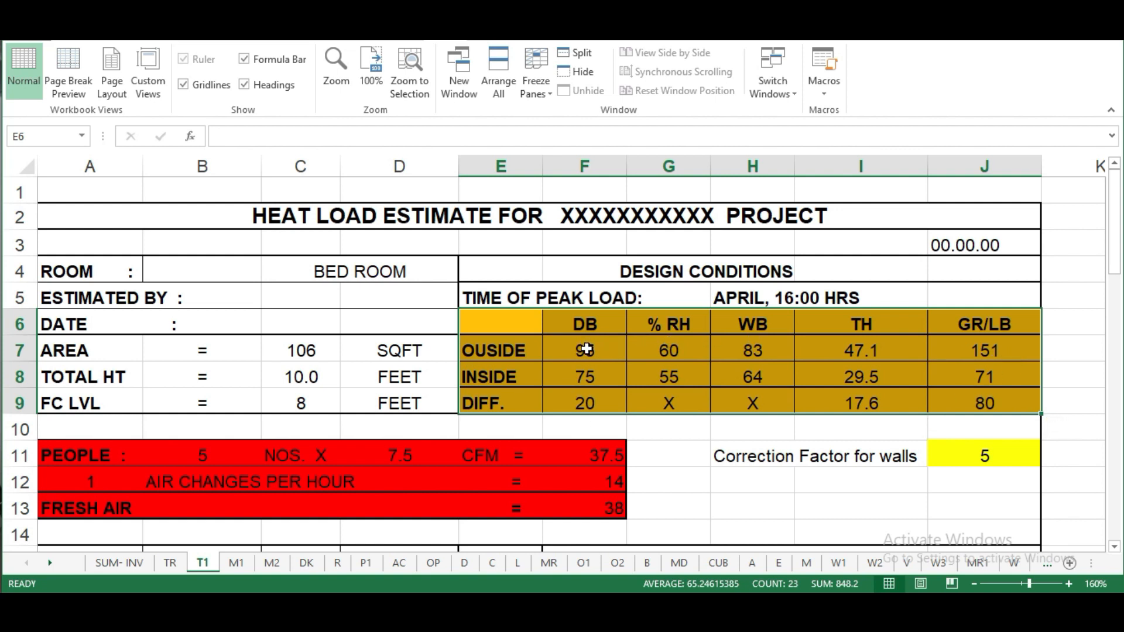
pyautogui.click(586, 350)
pyautogui.press('Down')
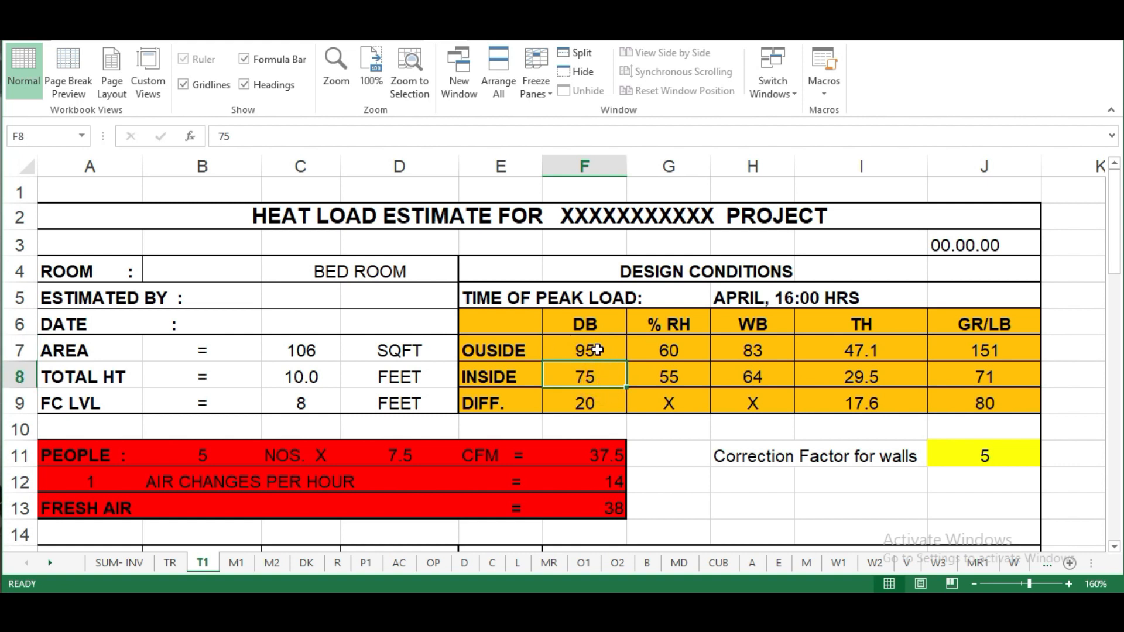
pyautogui.click(596, 349)
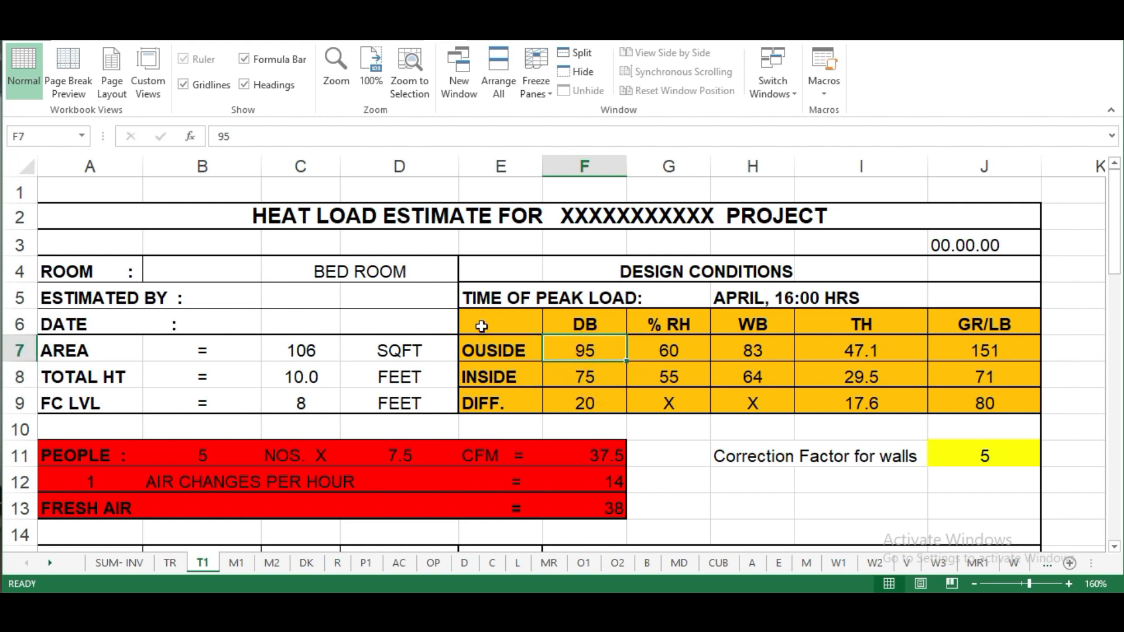
pyautogui.moveTo(481, 326); pyautogui.dragTo(1024, 402)
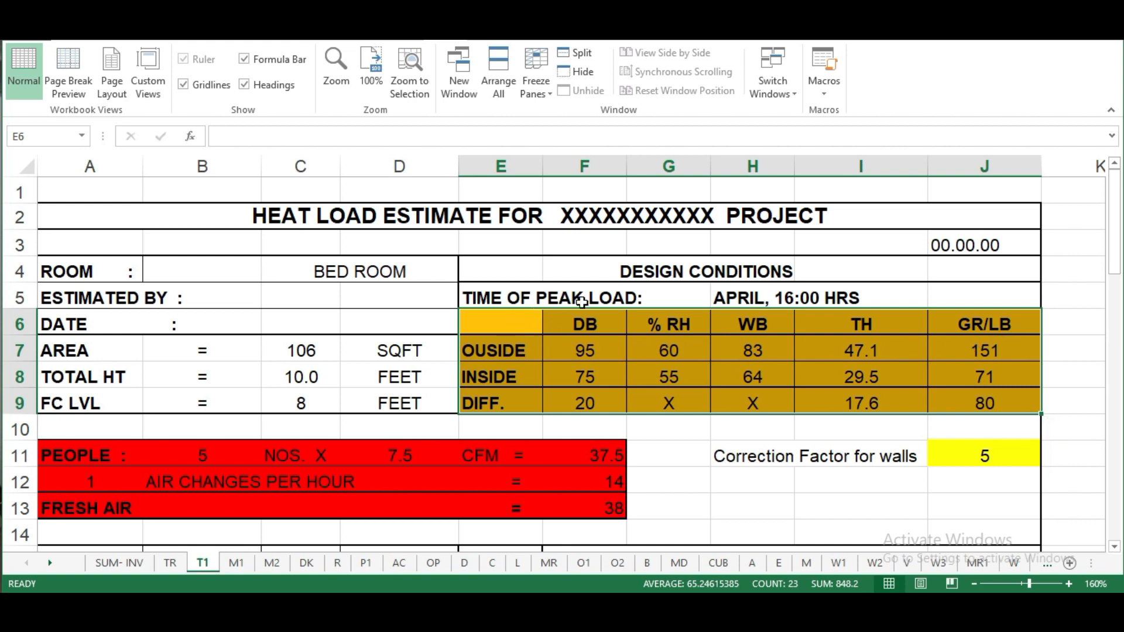
pyautogui.moveTo(484, 325); pyautogui.dragTo(996, 398)
pyautogui.click(518, 325)
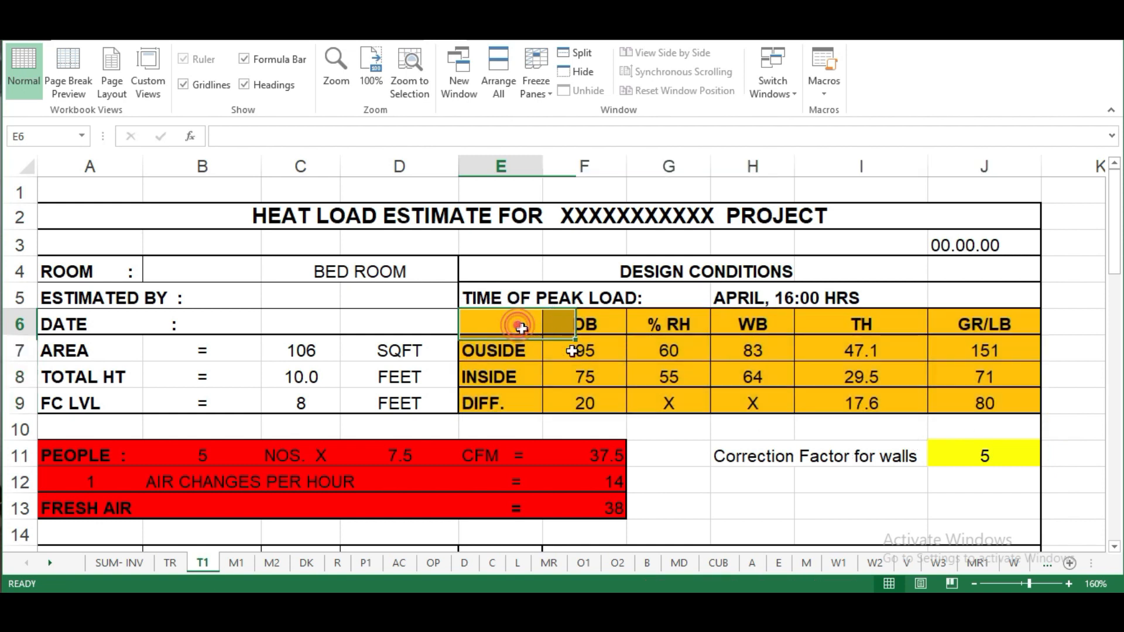
pyautogui.click(581, 350)
pyautogui.click(583, 327)
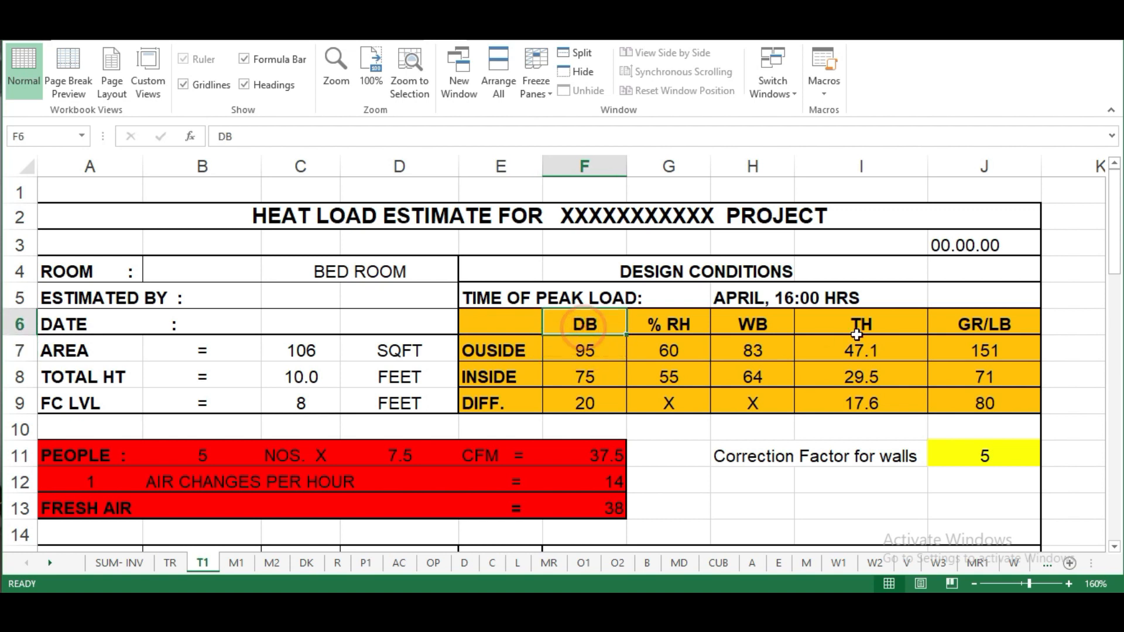
pyautogui.click(685, 328)
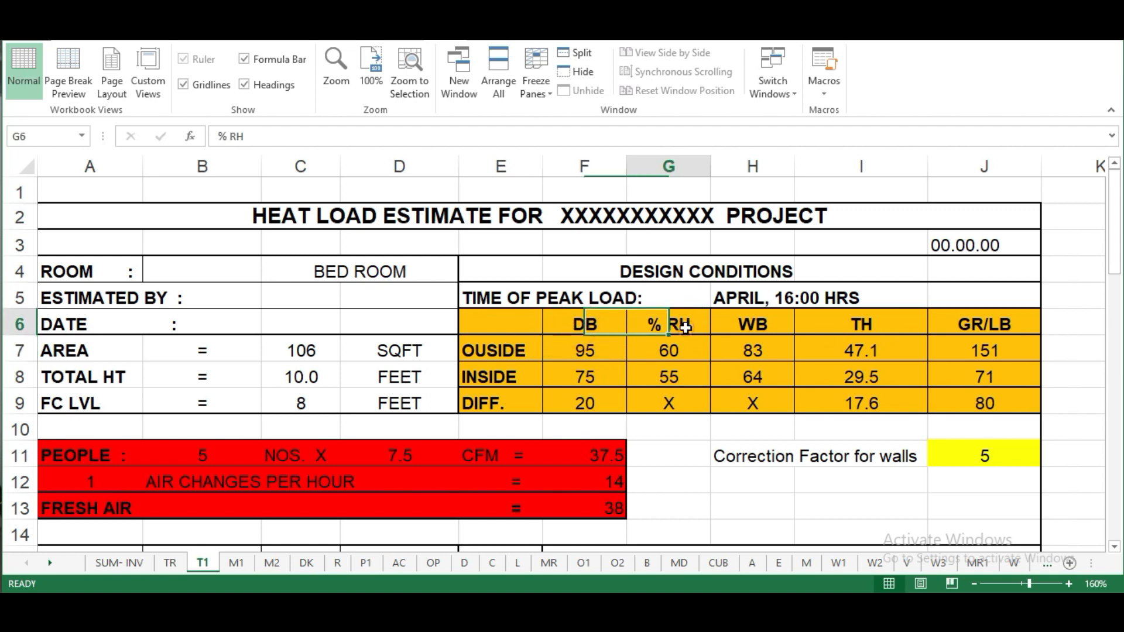
pyautogui.click(755, 325)
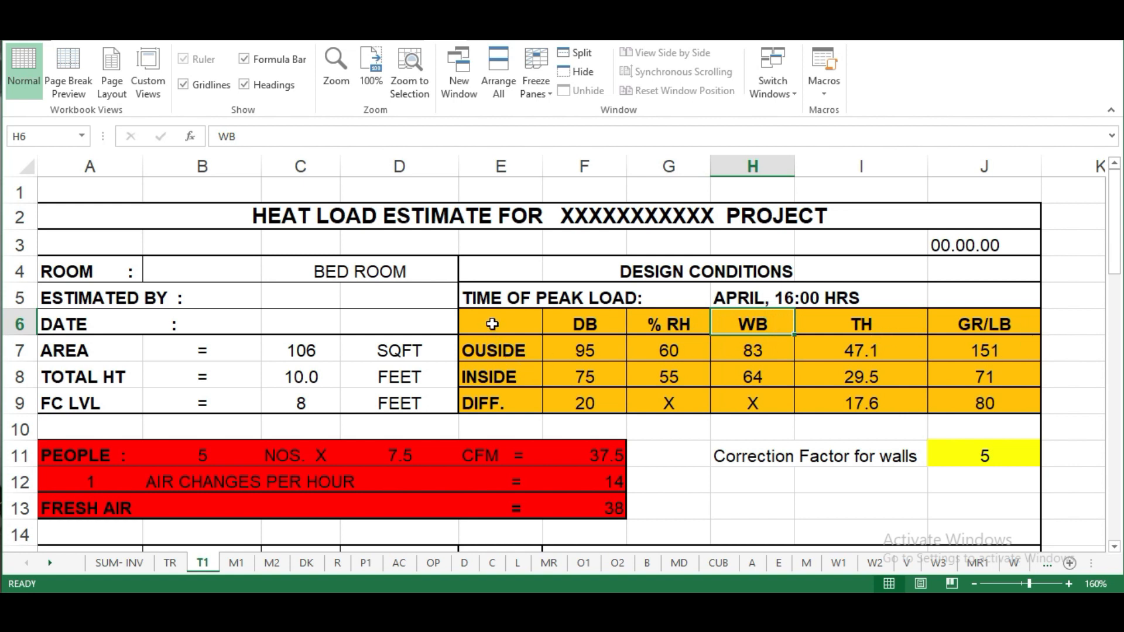
pyautogui.moveTo(491, 325); pyautogui.dragTo(1019, 404)
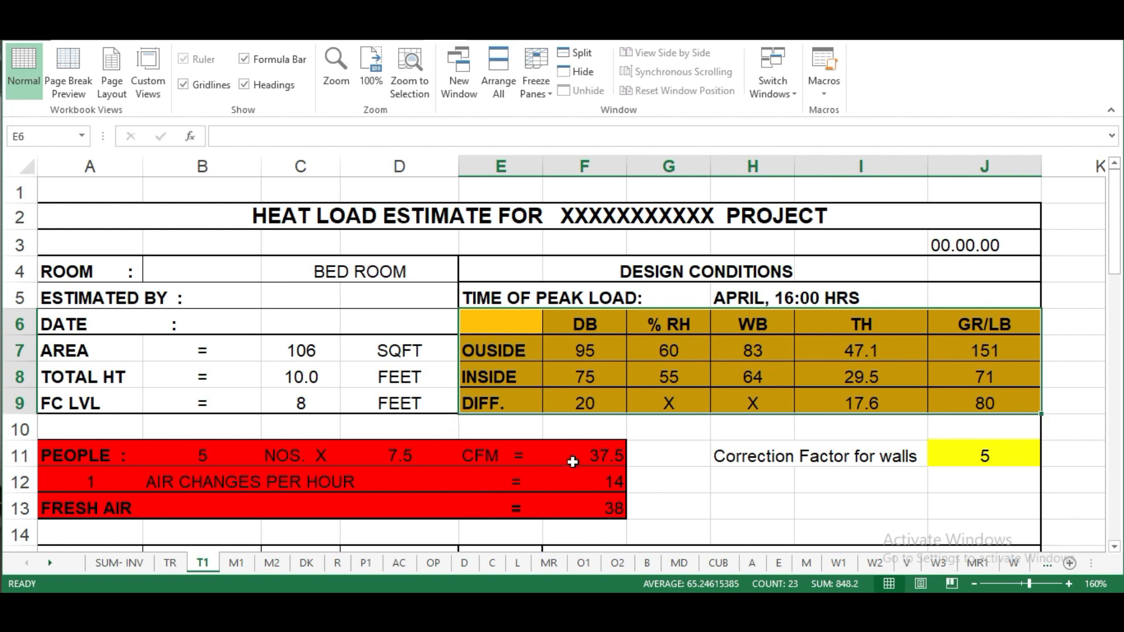
pyautogui.click(402, 323)
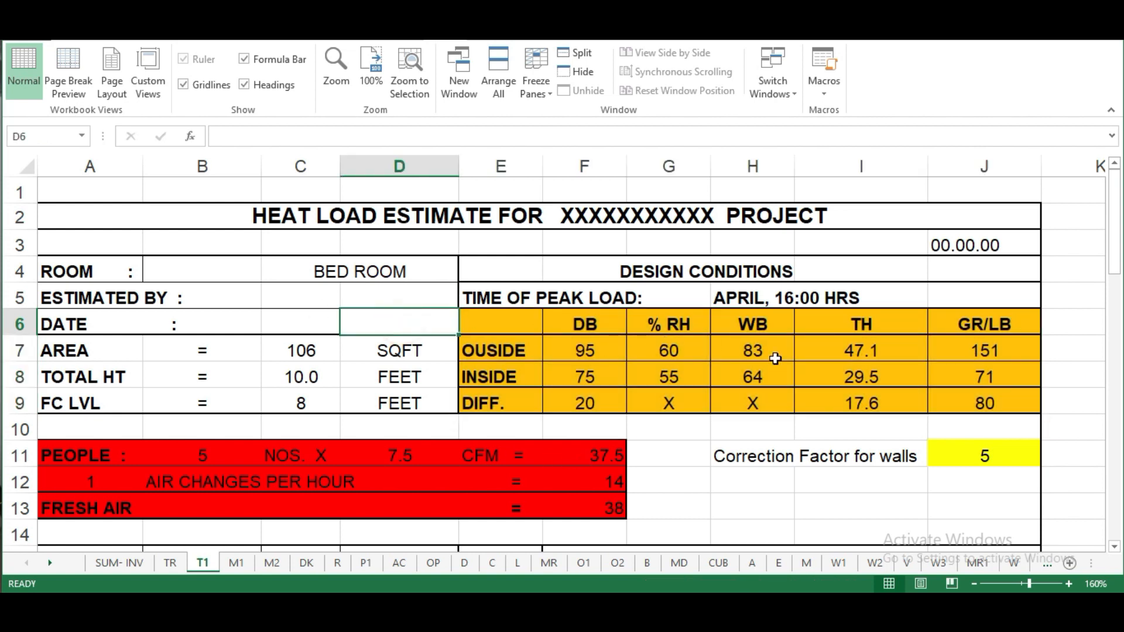
pyautogui.moveTo(511, 328); pyautogui.dragTo(995, 407)
# Check the sheet's AREA entry against the bed room dimensions on the AutoCAD floor plan
pyautogui.click(175, 346)
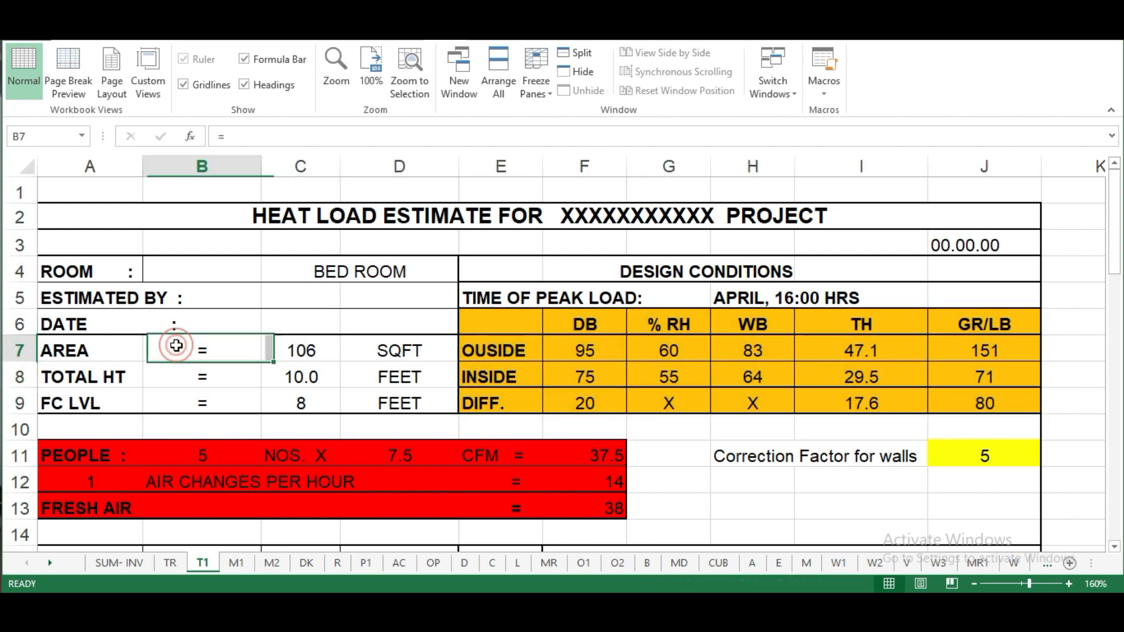
pyautogui.click(273, 350)
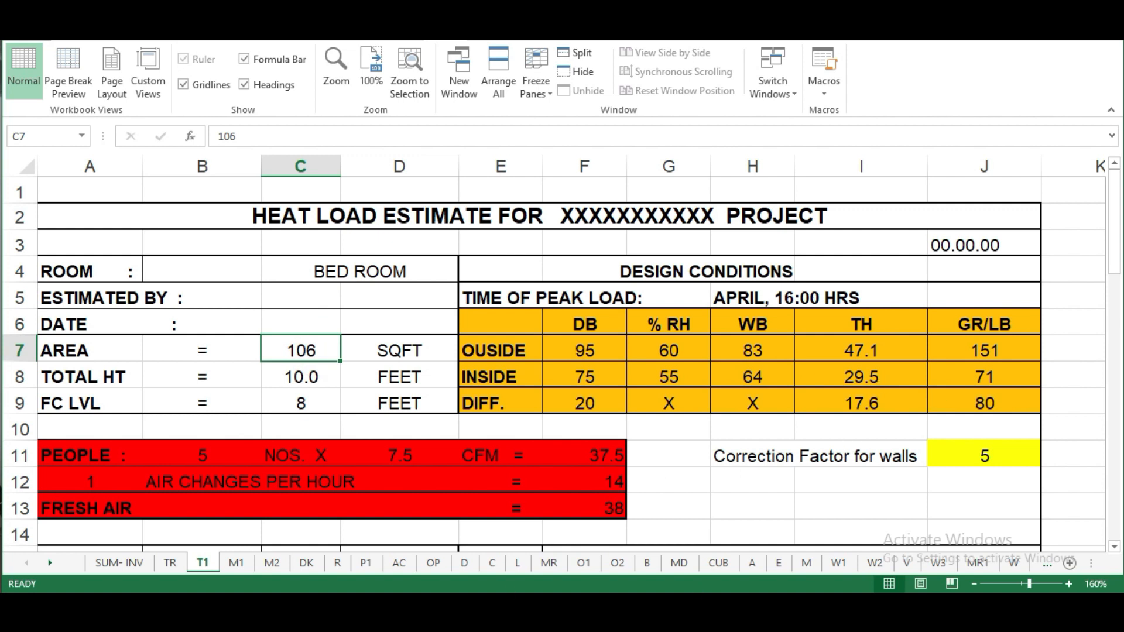
pyautogui.hotkey('alt', 'Tab')
pyautogui.scroll(-2, 550, 290)
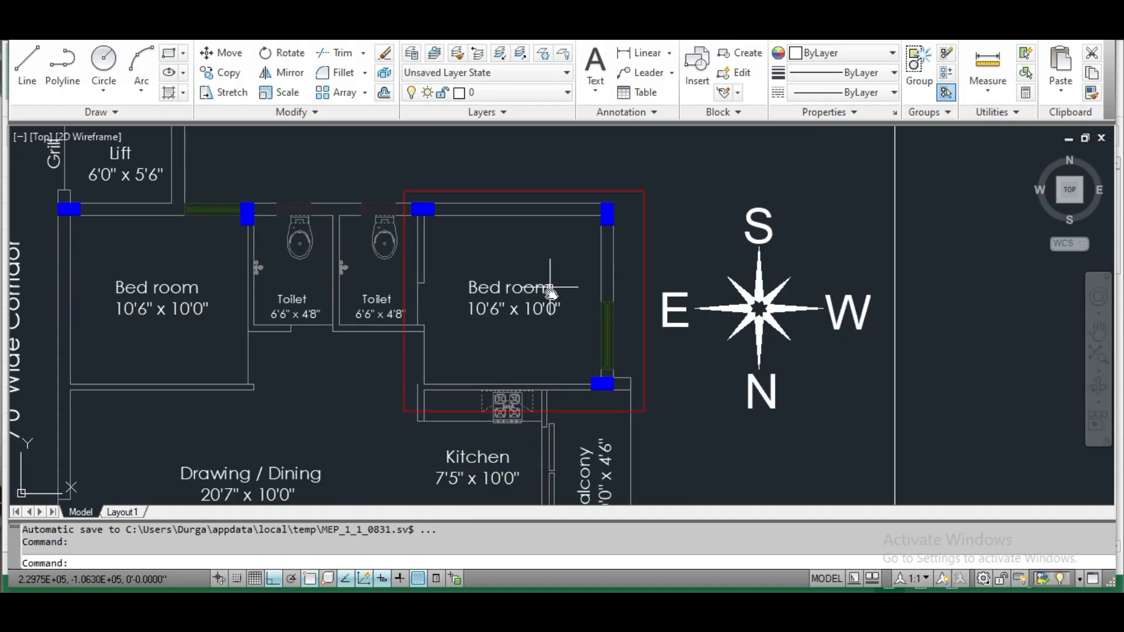
pyautogui.scroll(-1, 550, 290)
pyautogui.scroll(5, 515, 284)
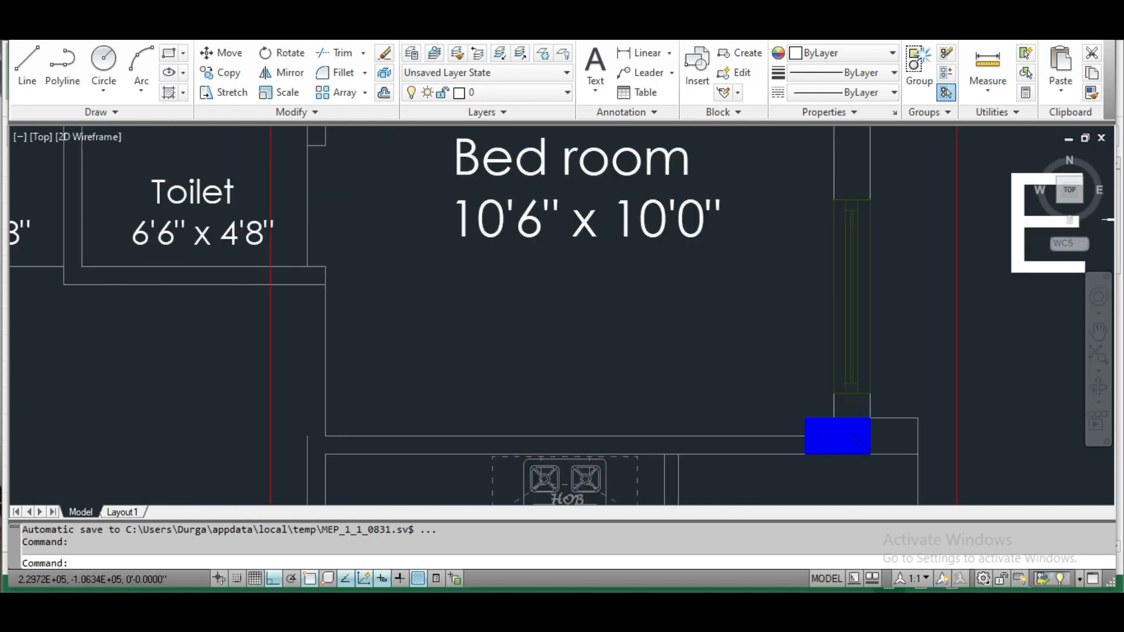
pyautogui.scroll(-5, 581, 306)
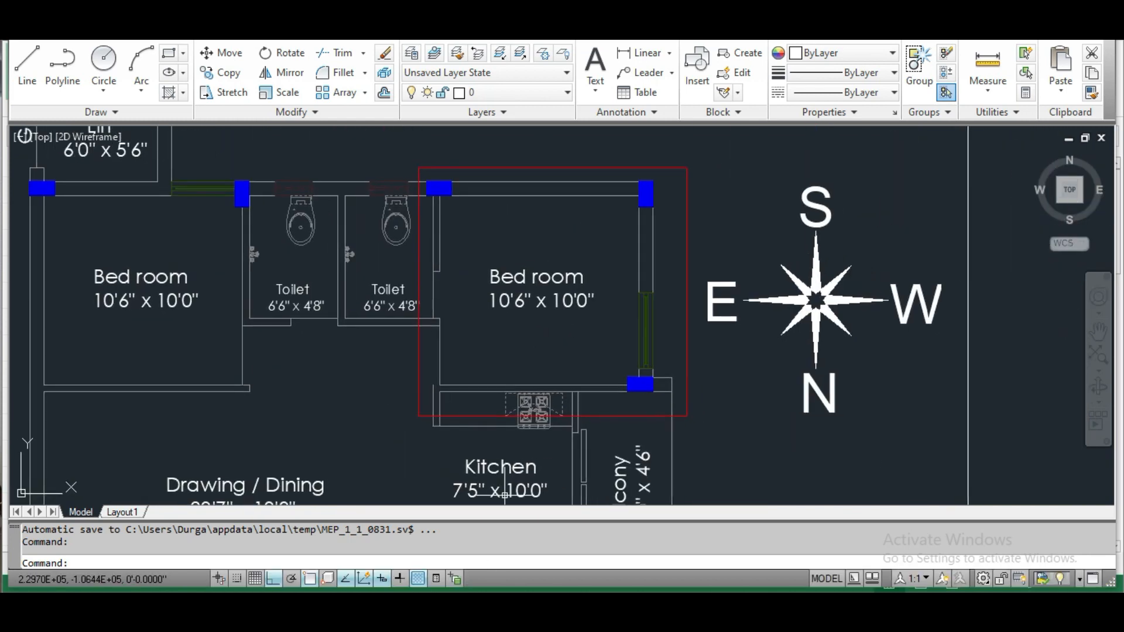
# Return to the Excel heat load sheet and review the room's AREA and TOTAL HT entries
pyautogui.hotkey('alt', 'Tab')
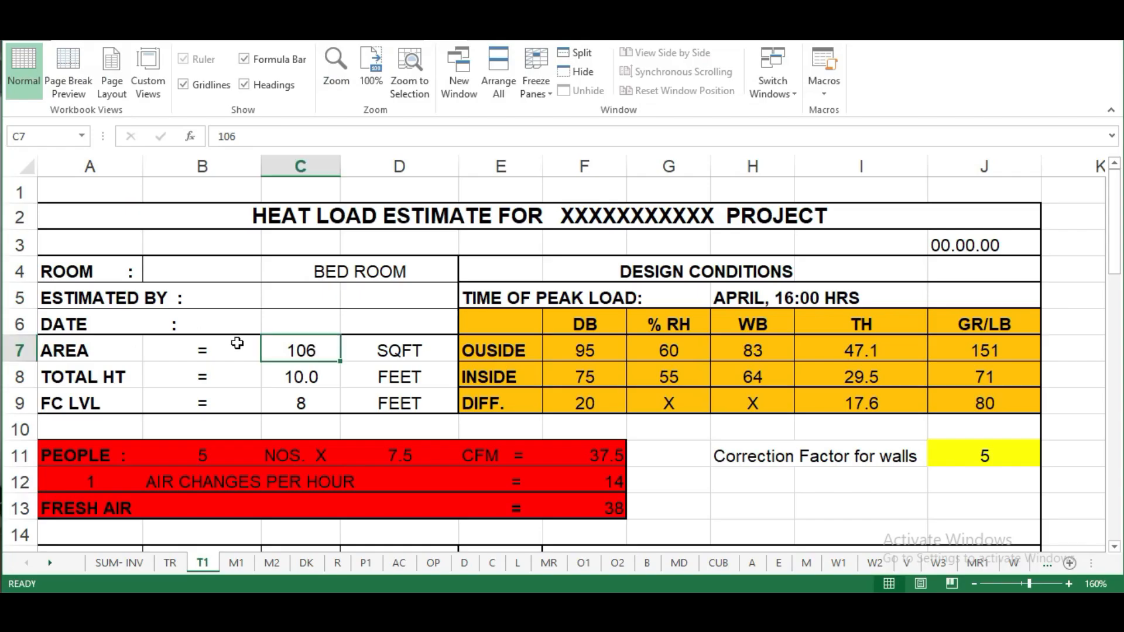
pyautogui.click(321, 352)
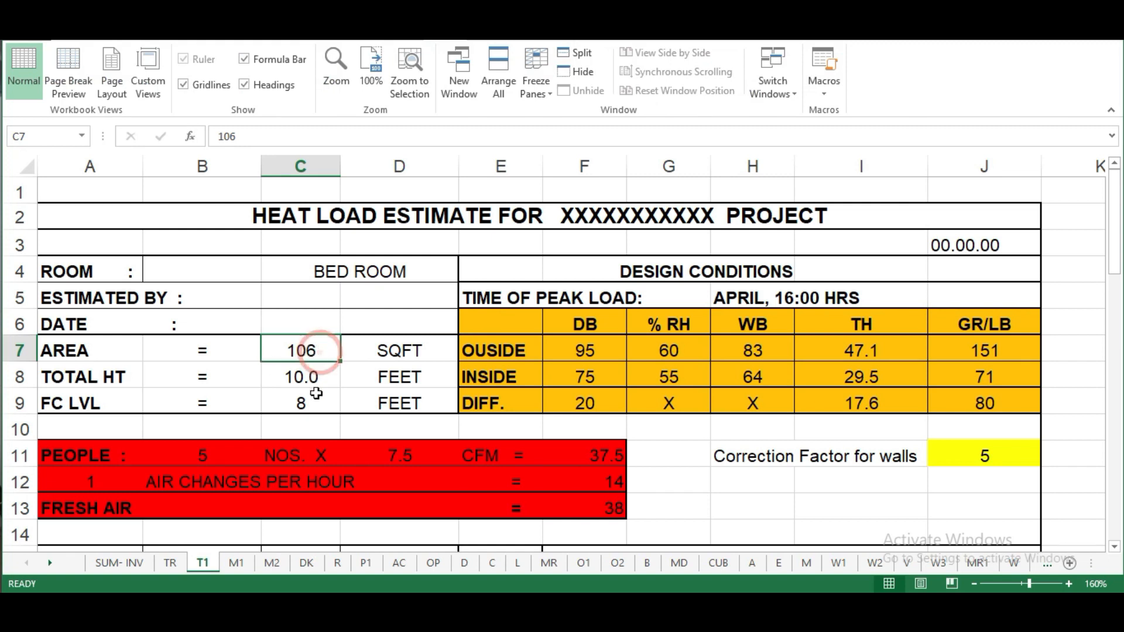
pyautogui.click(307, 378)
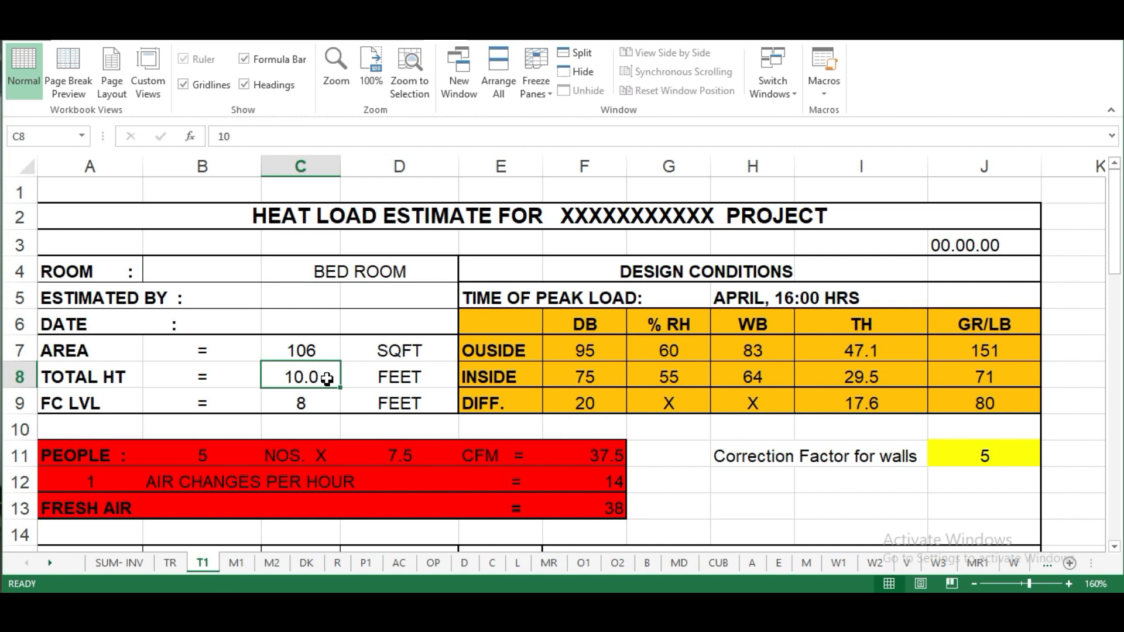
# Try an FC LVL of 10 feet for the bed room and set it back to 8 feet
pyautogui.click(314, 401)
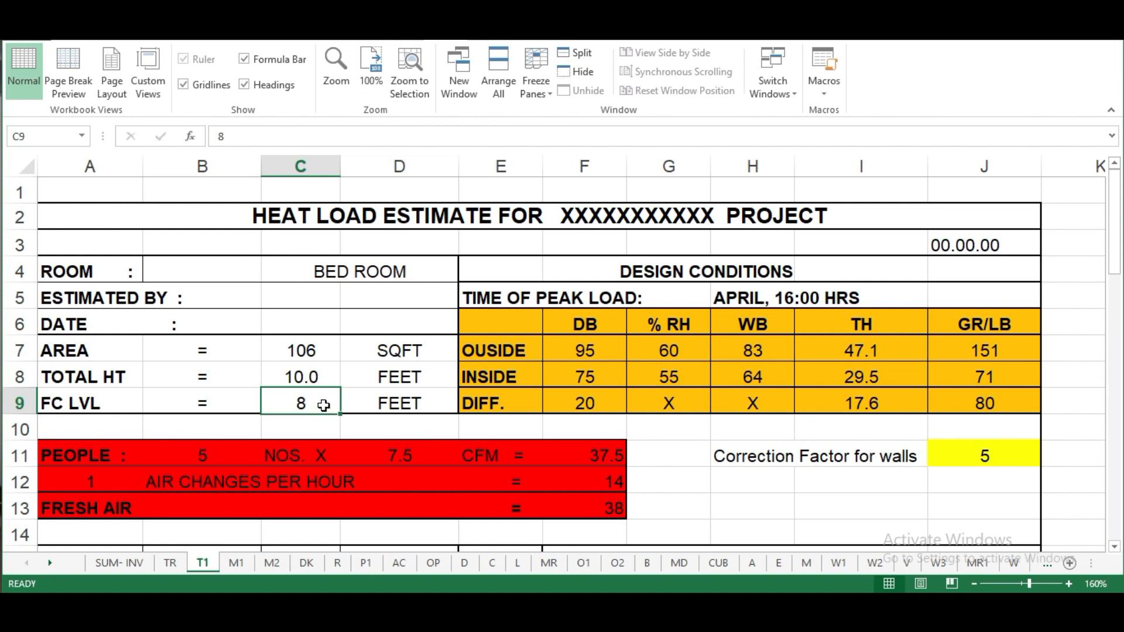
pyautogui.write('10')
pyautogui.press('Return')
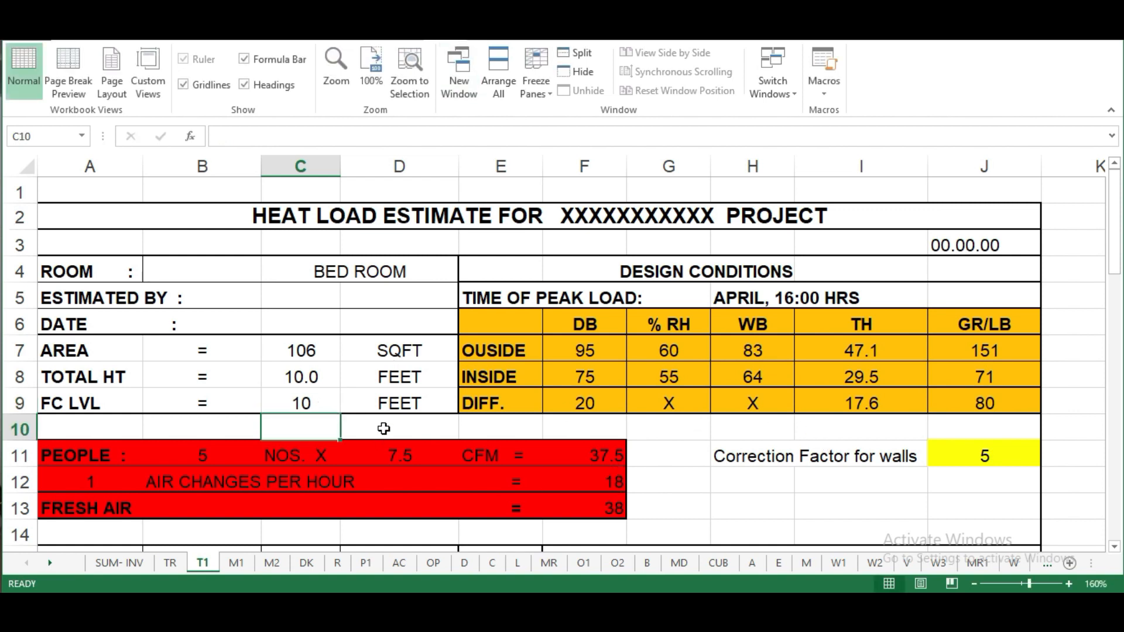
pyautogui.click(301, 399)
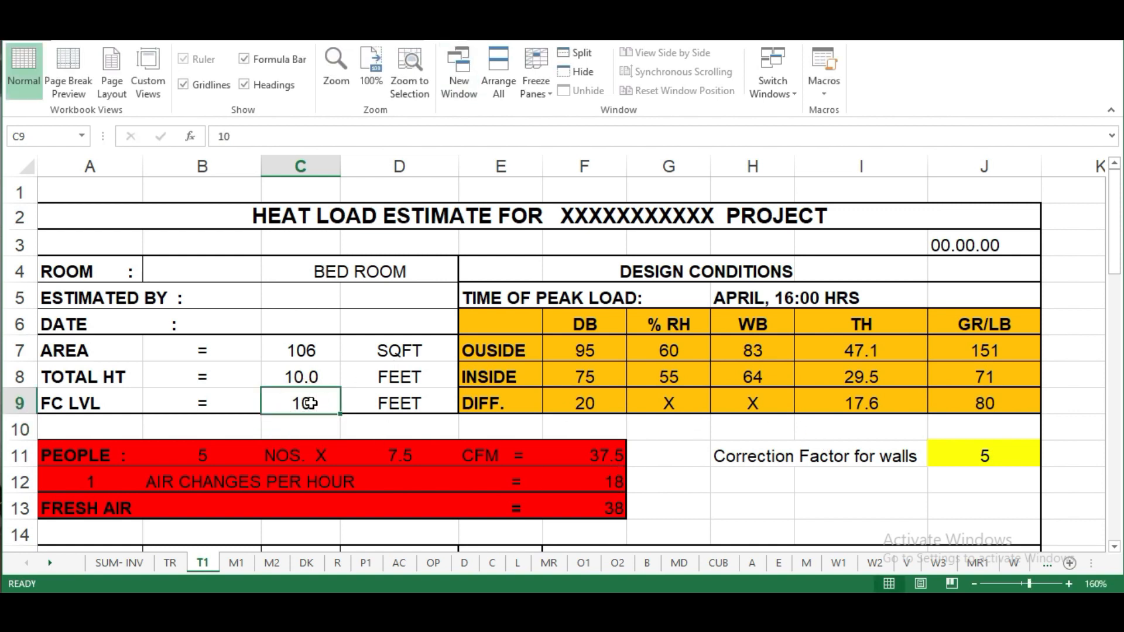
pyautogui.write('8')
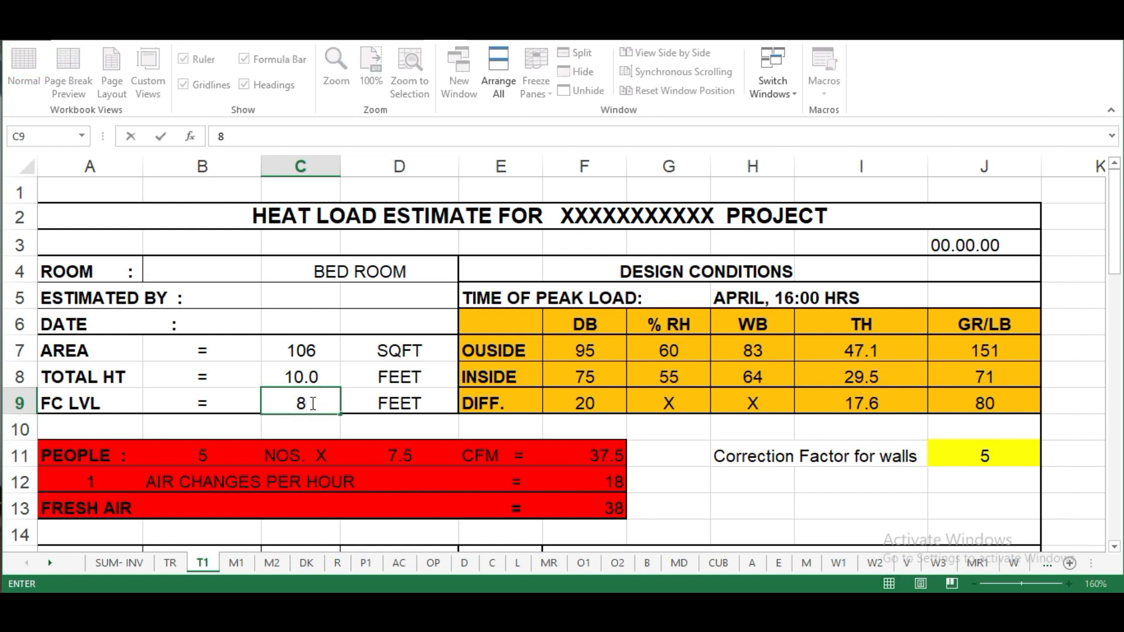
pyautogui.press('Return')
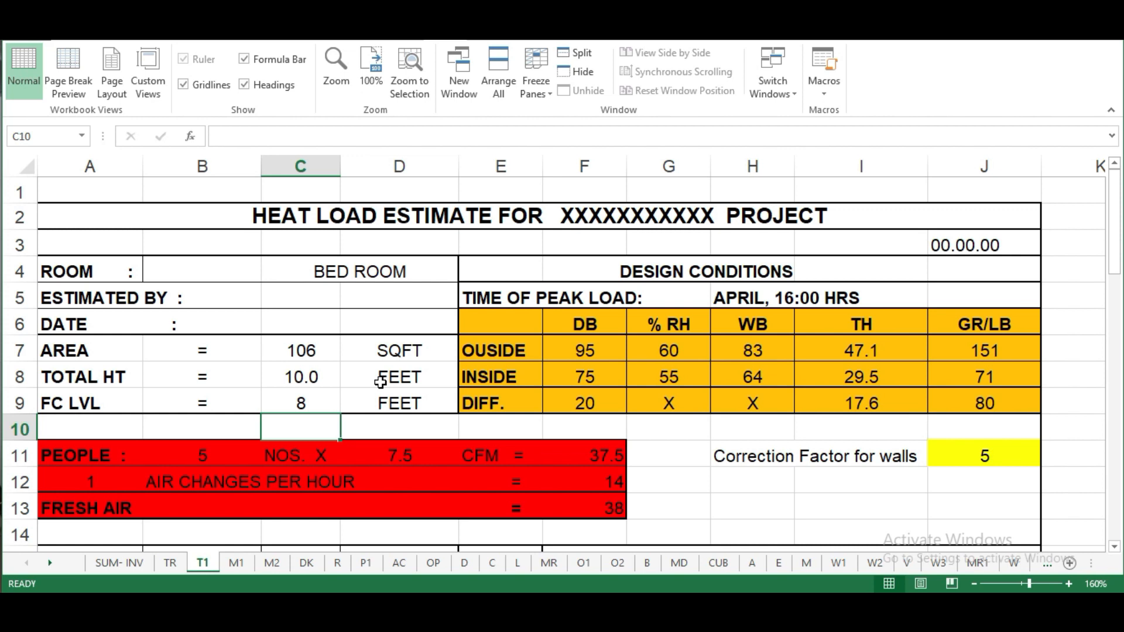
# Review the PEOPLE row of the fresh air block and inspect the bed room on the AutoCAD floor plan
pyautogui.click(677, 429)
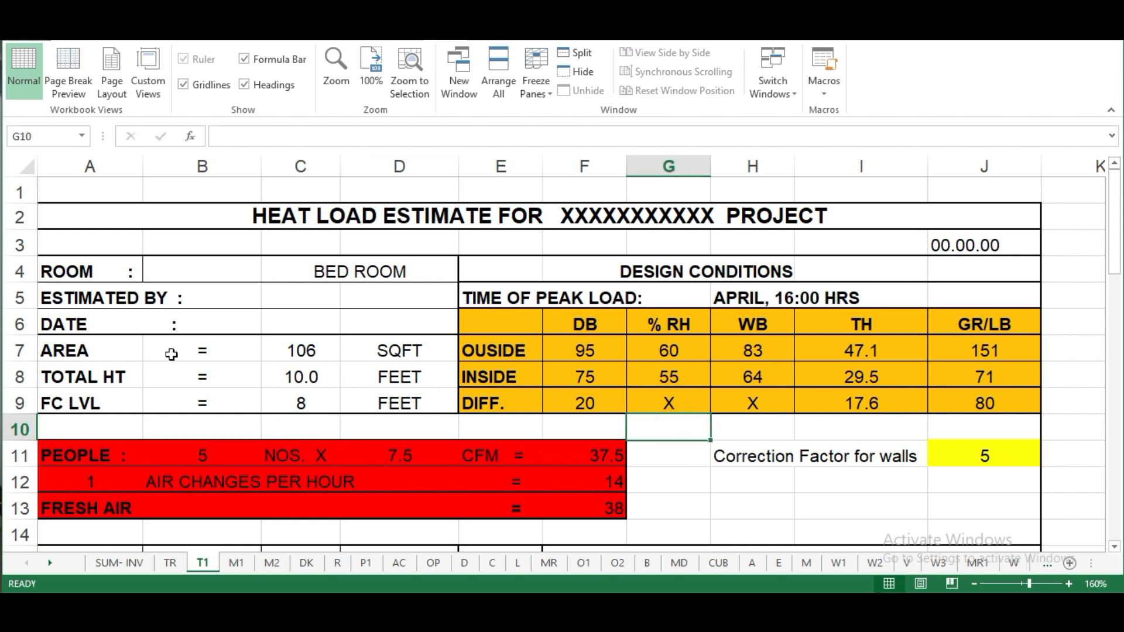
pyautogui.scroll(-1, 171, 354)
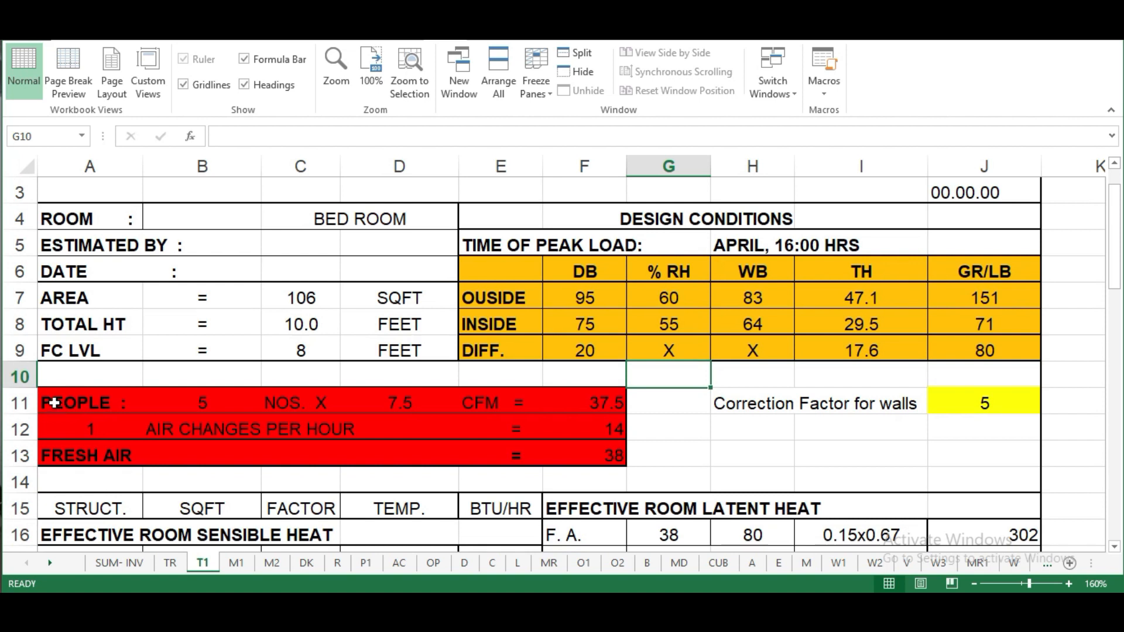
pyautogui.click(58, 403)
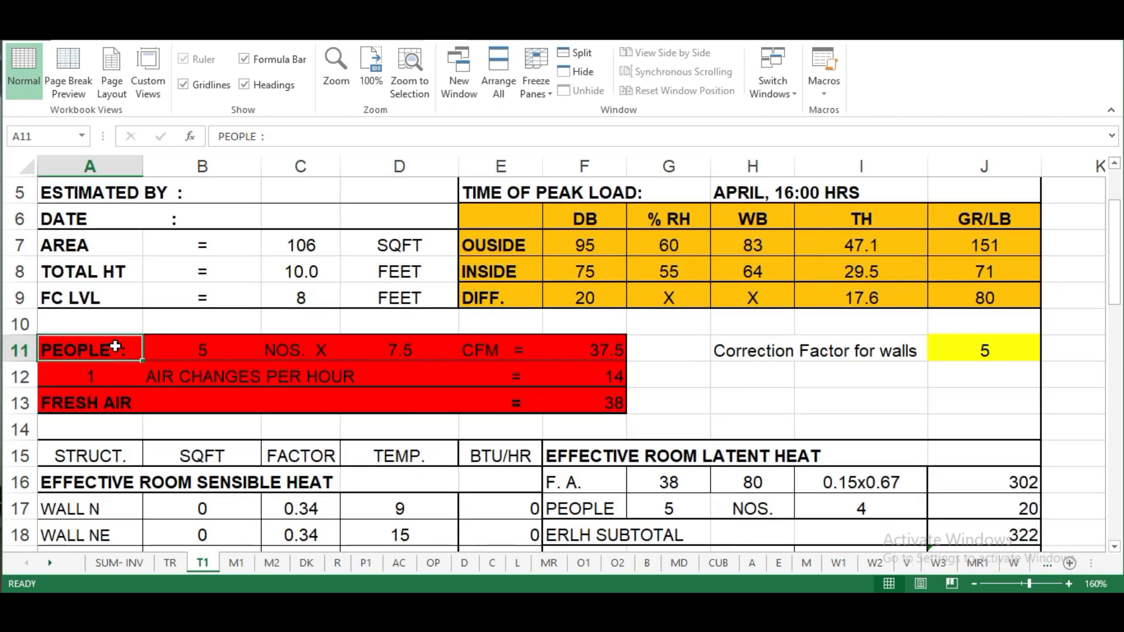
pyautogui.click(182, 350)
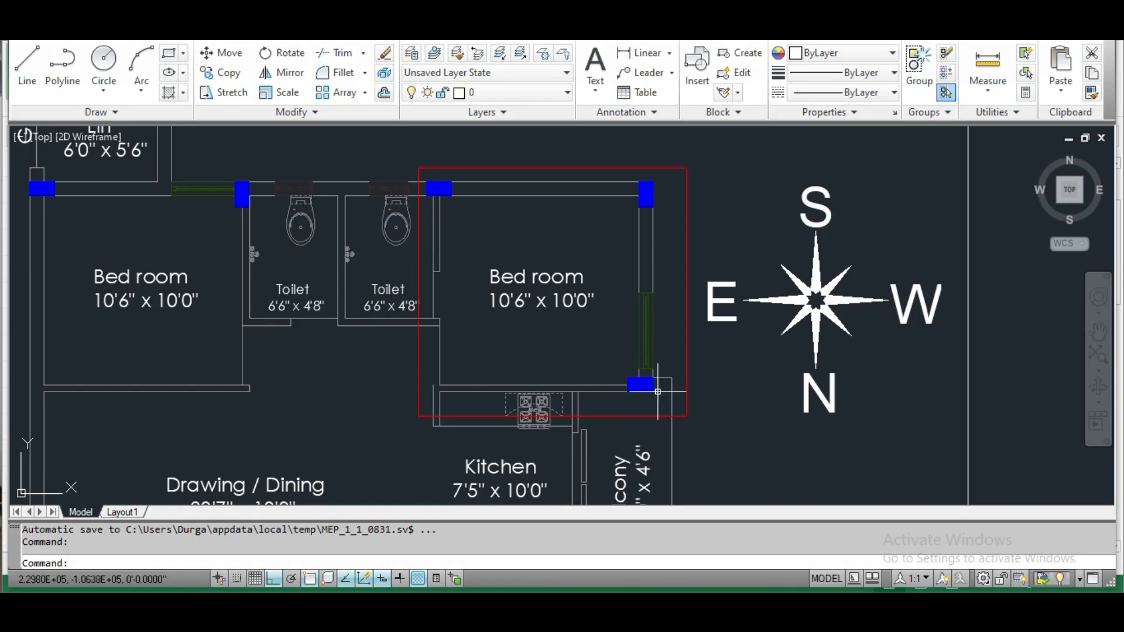
pyautogui.scroll(2, 541, 276)
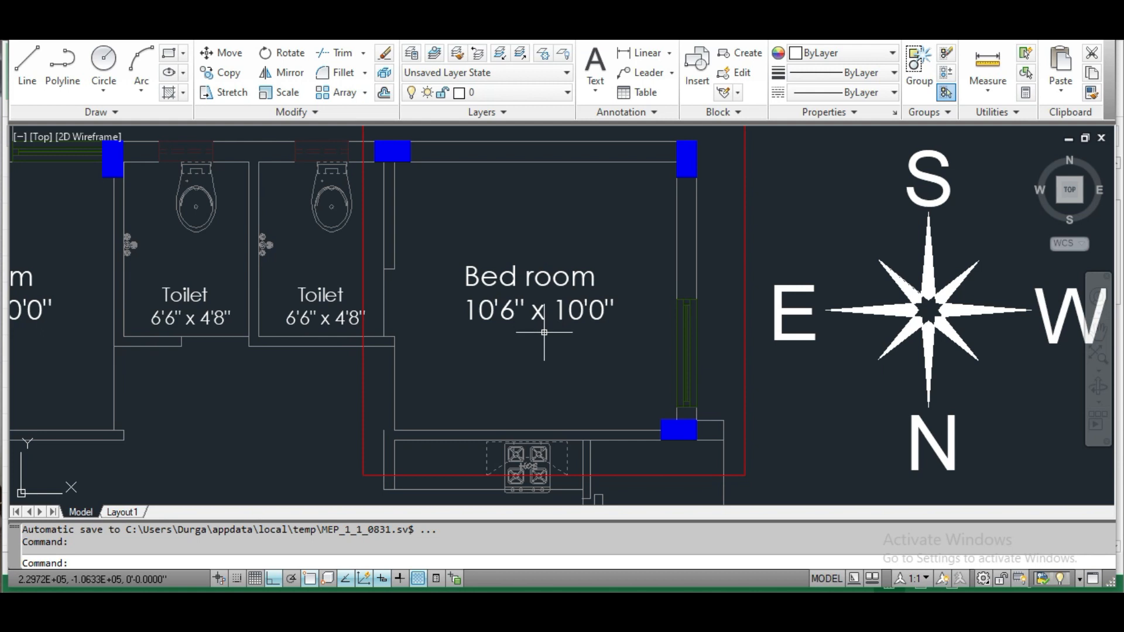
# Examine the 10'6" x 10'0" bed room and its neighbouring rooms on the AutoCAD floor plan
pyautogui.moveTo(543, 341); pyautogui.dragTo(544, 374)
pyautogui.scroll(-2, 544, 375)
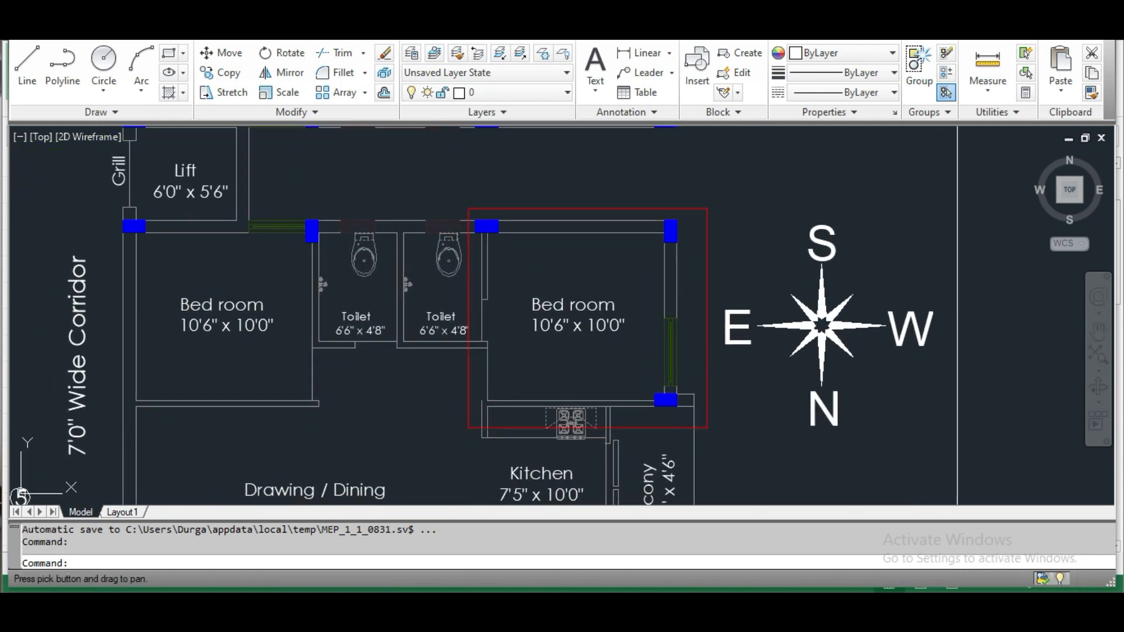
pyautogui.scroll(4, 586, 354)
pyautogui.scroll(-2, 586, 353)
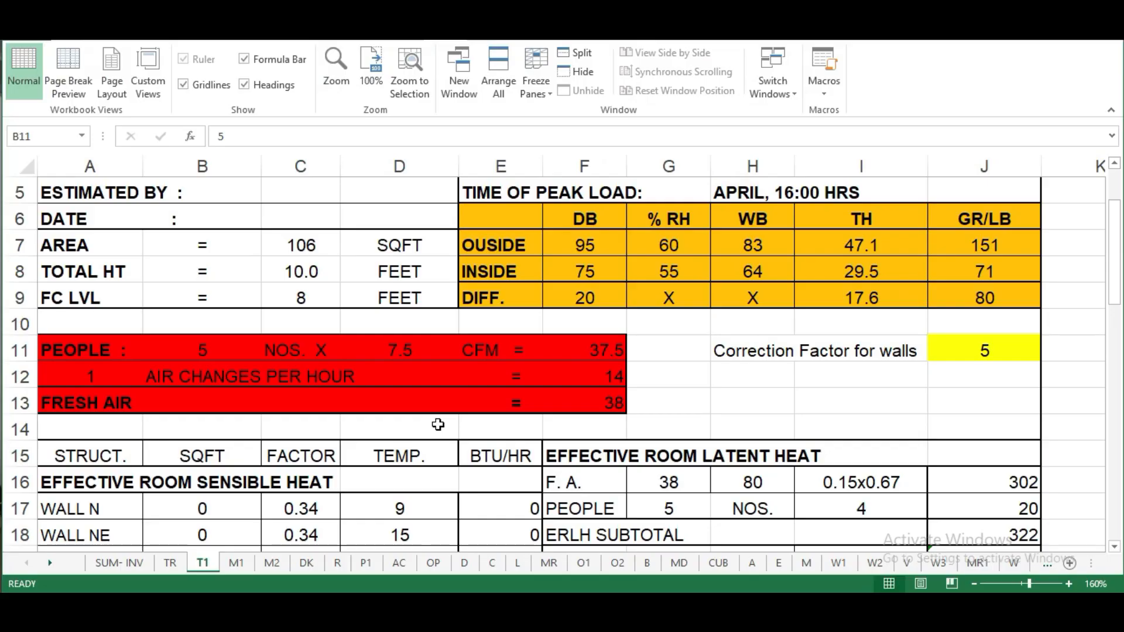
# Return to the Excel heat load sheet and inspect the PEOPLE row's occupant count, CFM per person and result formula
pyautogui.click(229, 350)
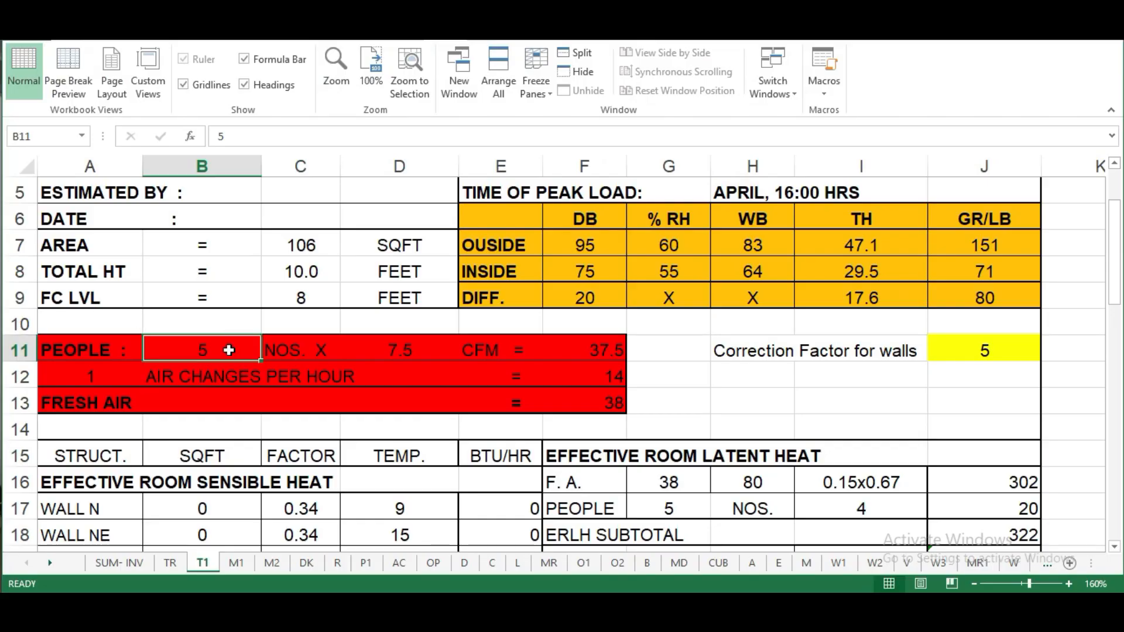
pyautogui.click(432, 353)
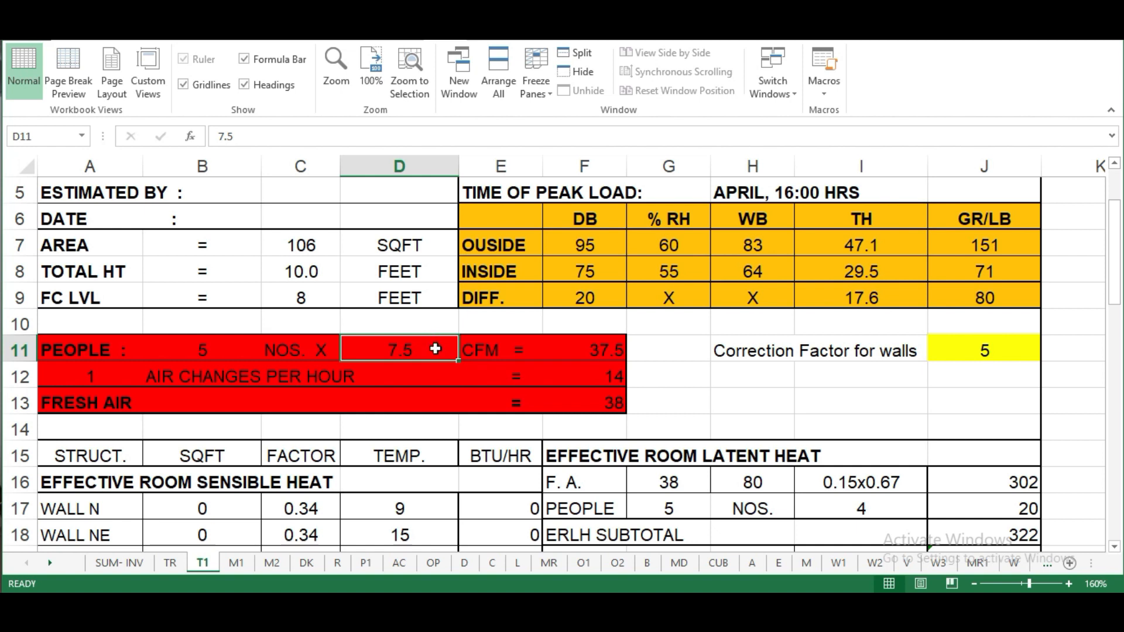
pyautogui.doubleClick(584, 350)
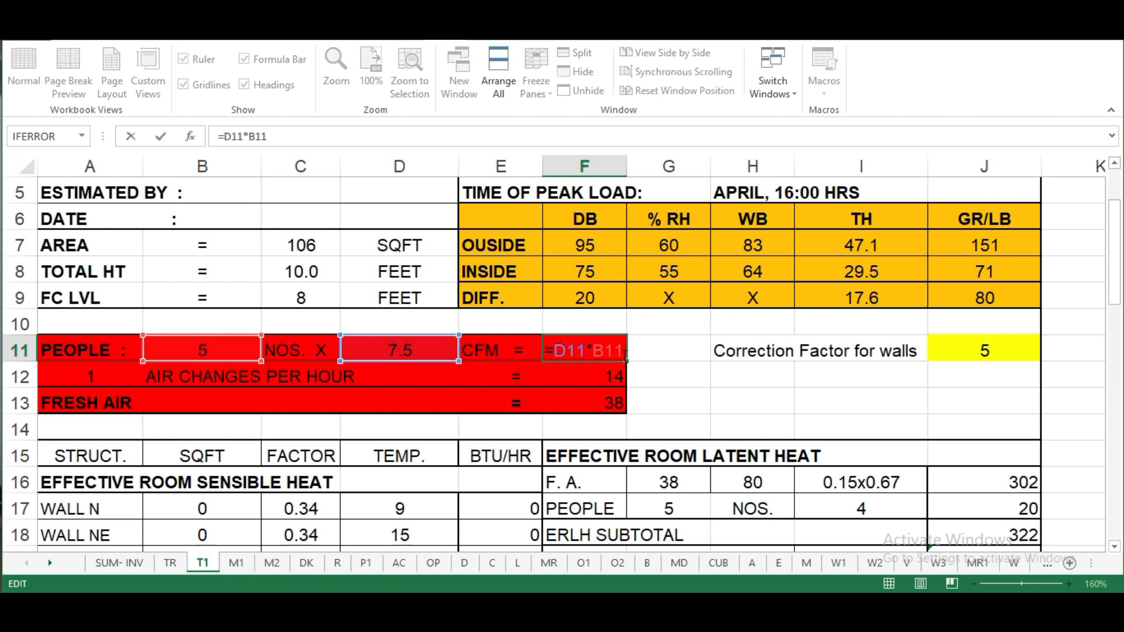
pyautogui.press('Escape')
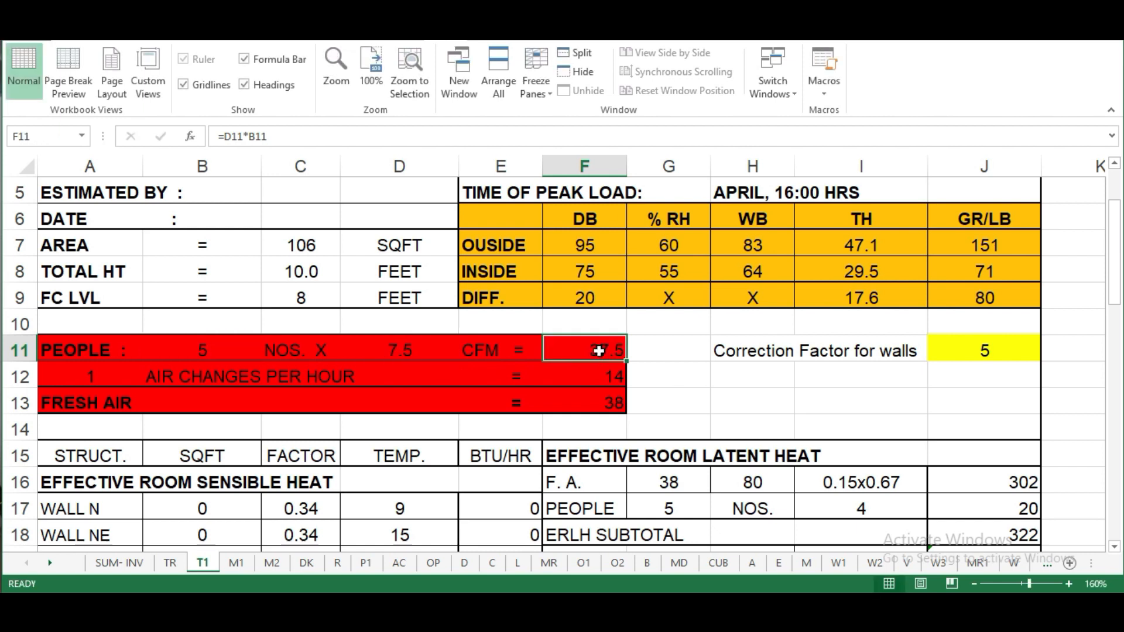
pyautogui.click(487, 350)
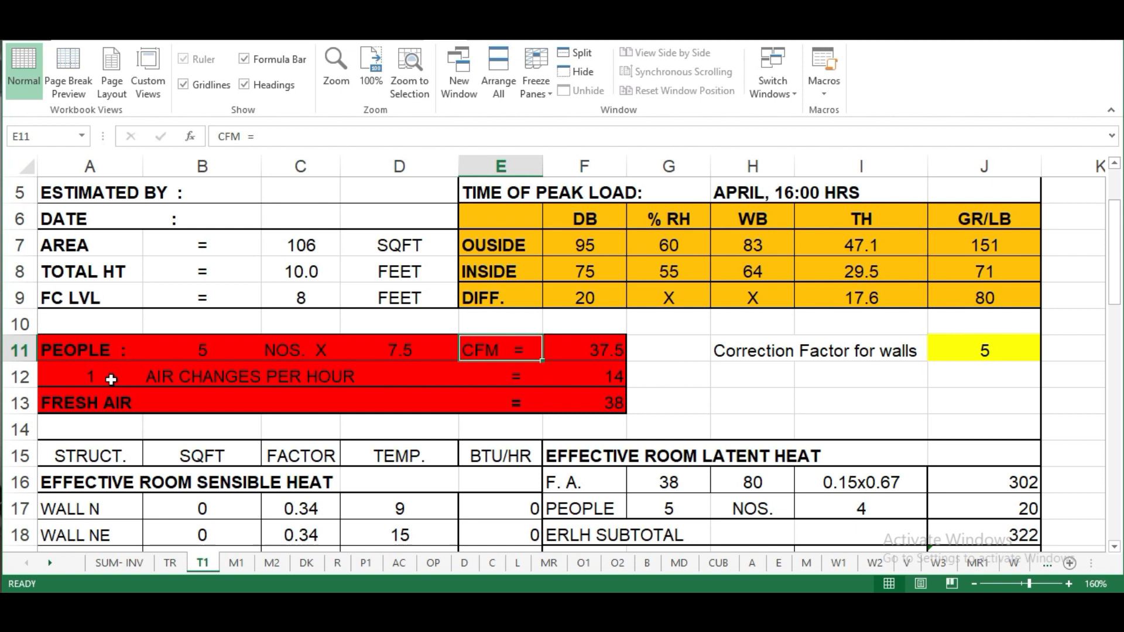
# Inspect the AIR CHANGES PER HOUR entry and the formula that calculates its airflow, leaving both as they are
pyautogui.click(112, 378)
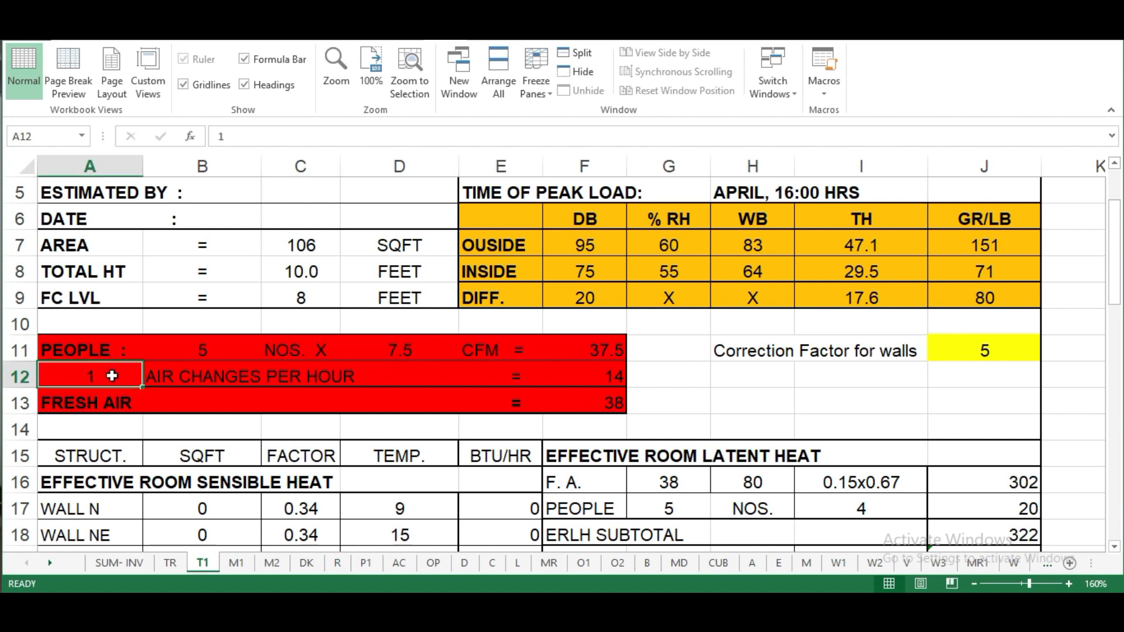
pyautogui.doubleClick(602, 378)
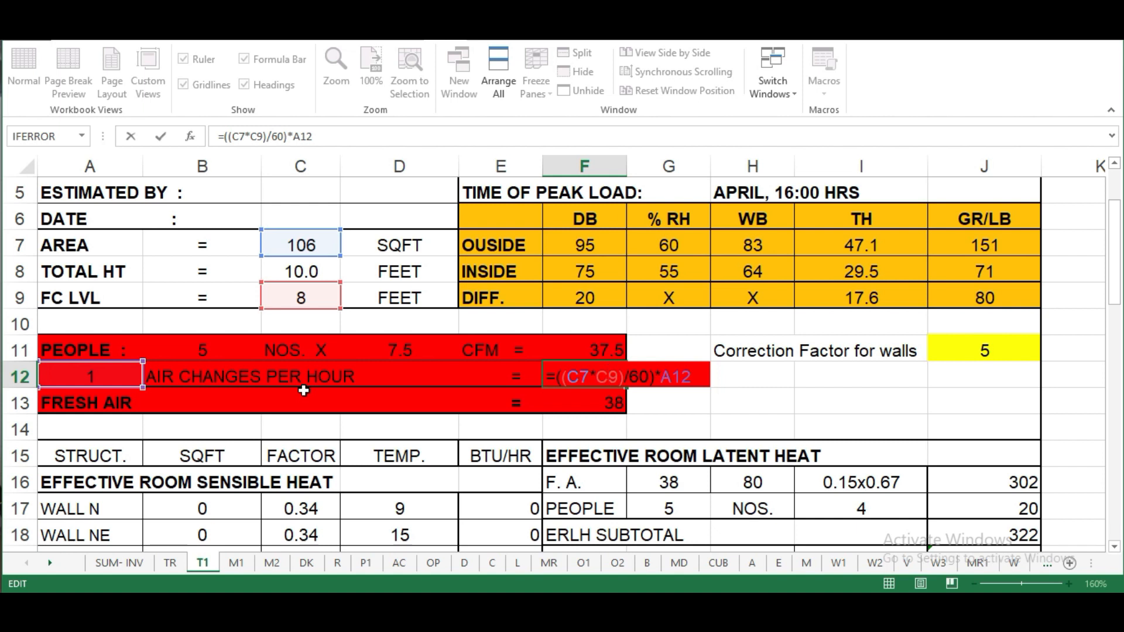
pyautogui.hotkey('ctrl', 'Return')
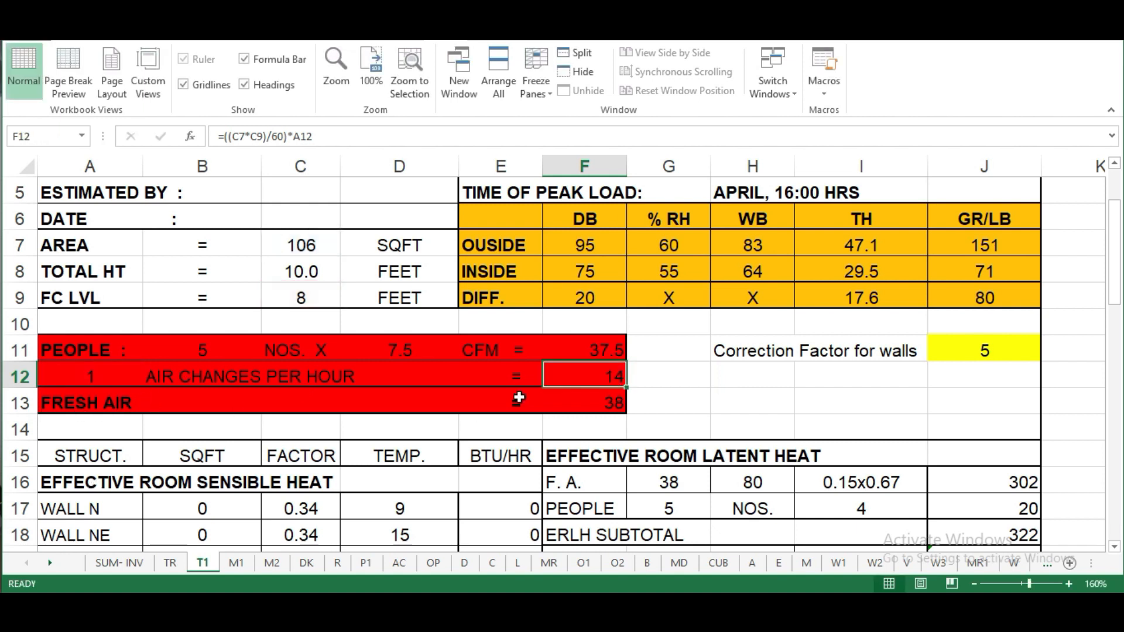
pyautogui.click(111, 379)
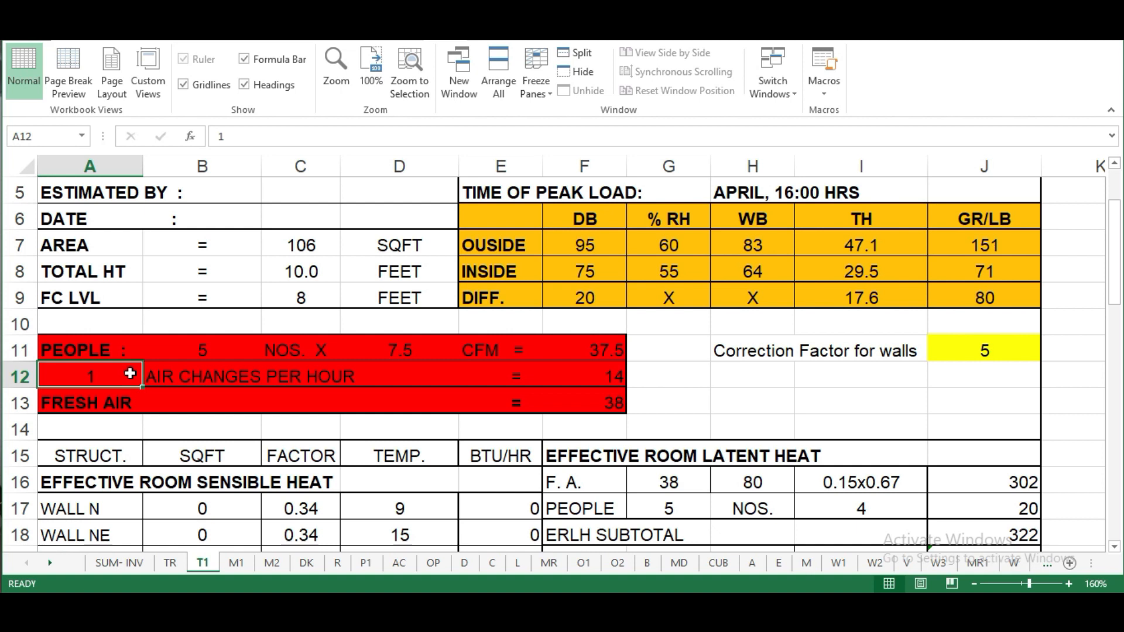
pyautogui.doubleClick(613, 367)
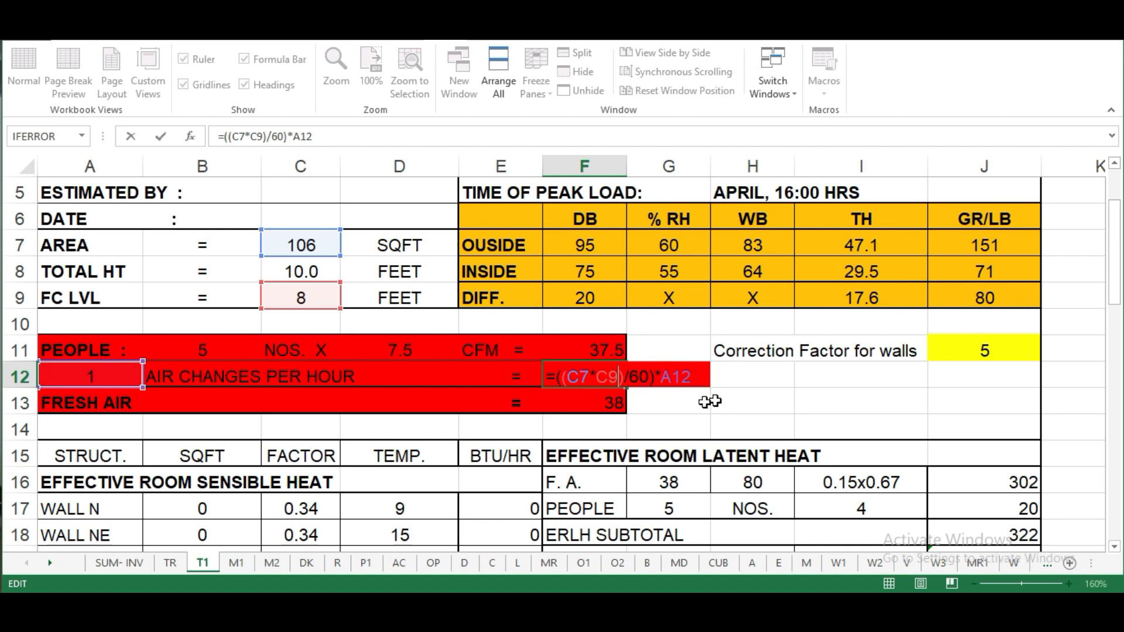
pyautogui.press('Return')
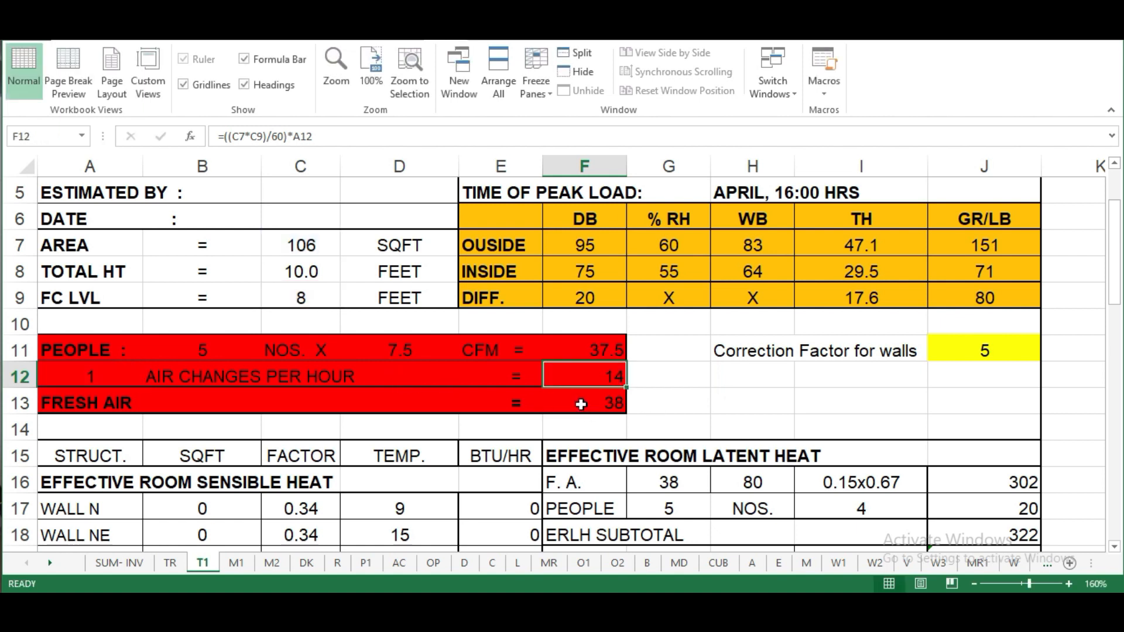
# Check the FRESH AIR formula against the PEOPLE and AIR CHANGES PER HOUR results it refers to
pyautogui.doubleClick(596, 403)
pyautogui.press('Escape')
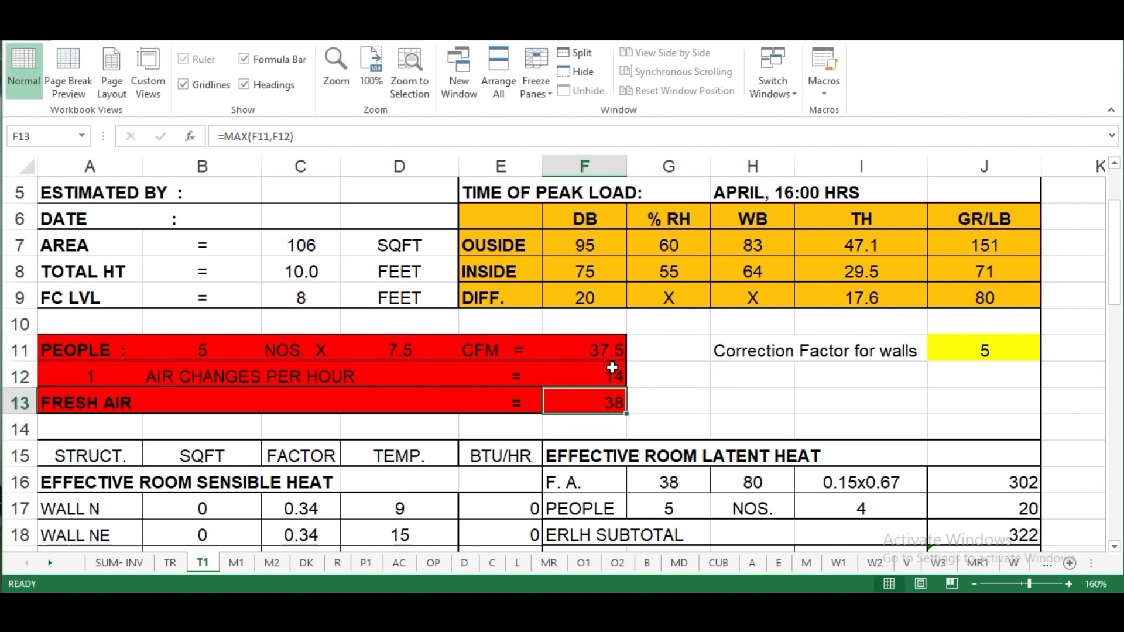
pyautogui.click(611, 354)
pyautogui.click(612, 381)
pyautogui.click(612, 354)
pyautogui.click(611, 381)
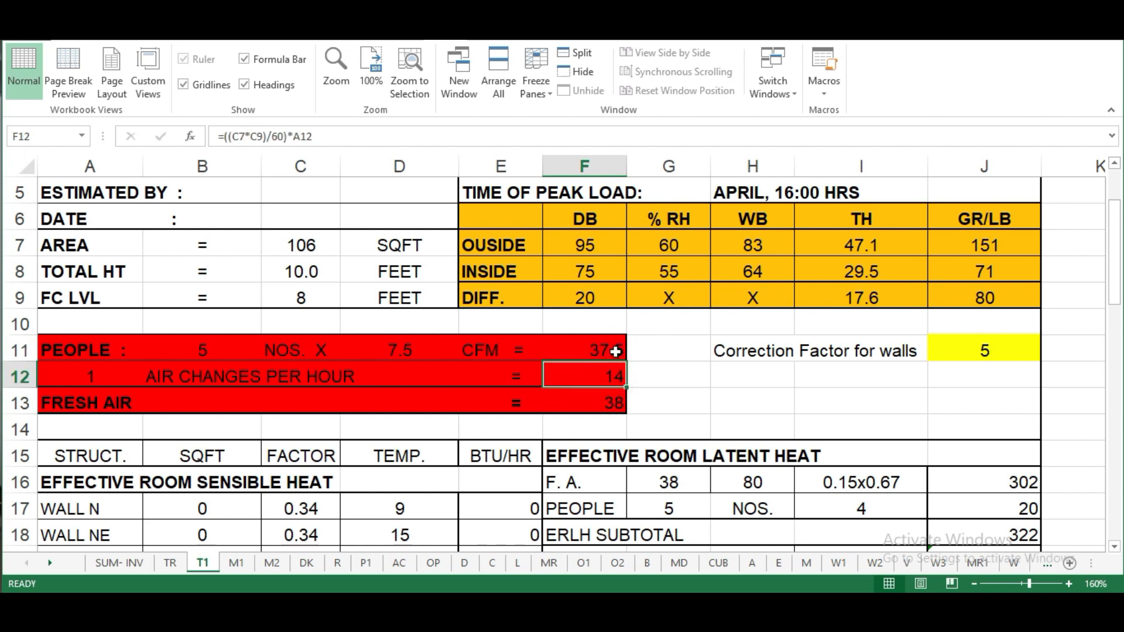
pyautogui.click(612, 351)
pyautogui.click(614, 378)
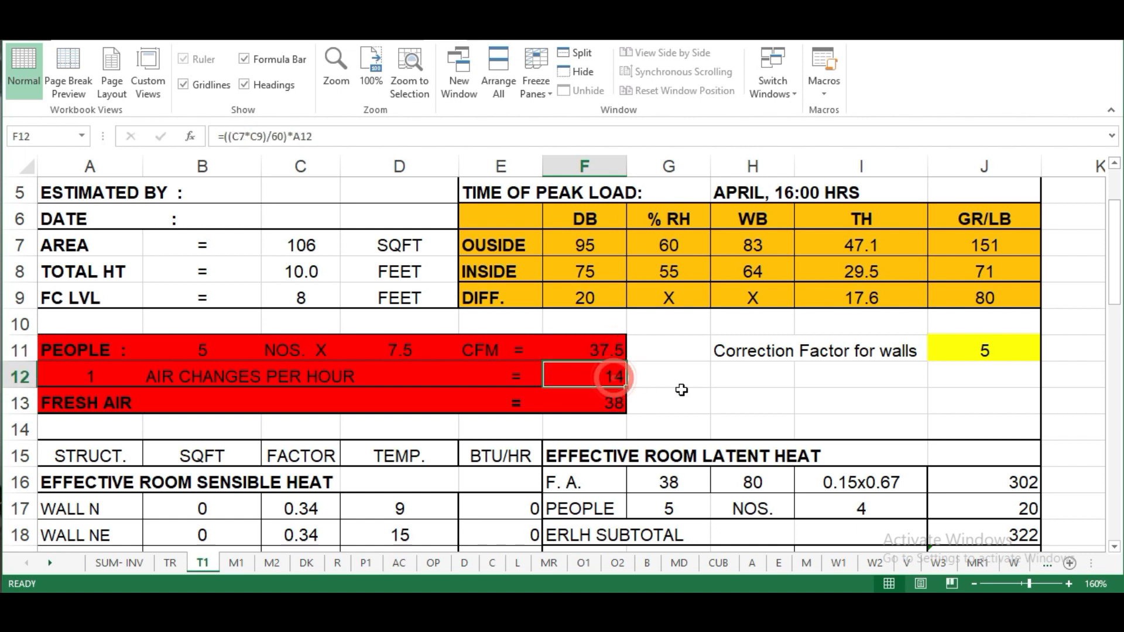
pyautogui.doubleClick(610, 405)
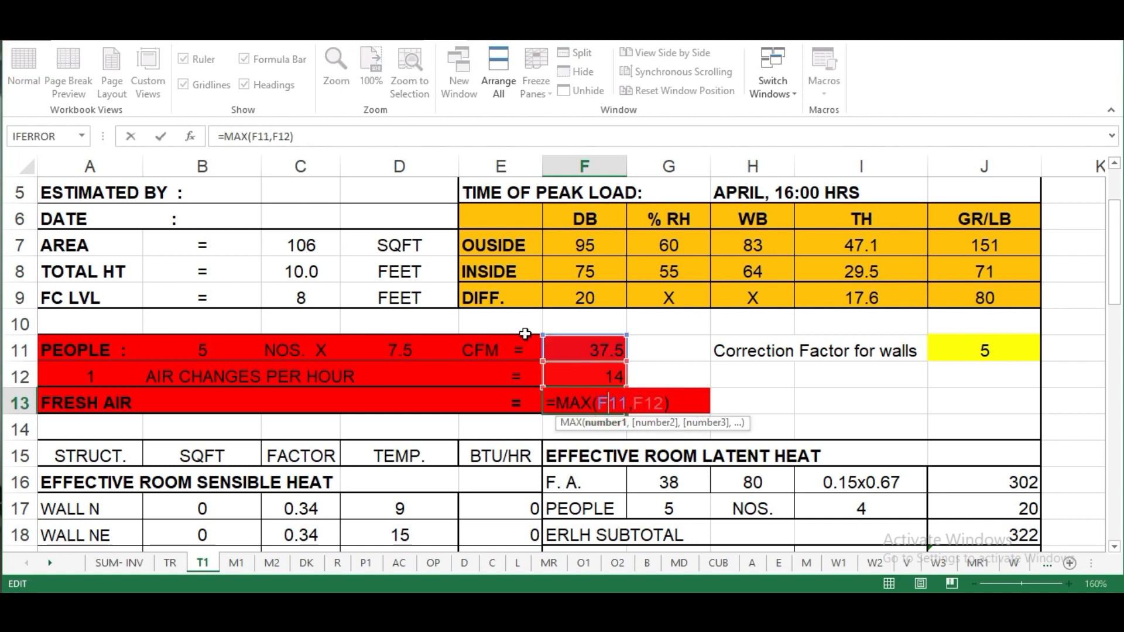
pyautogui.press('Escape')
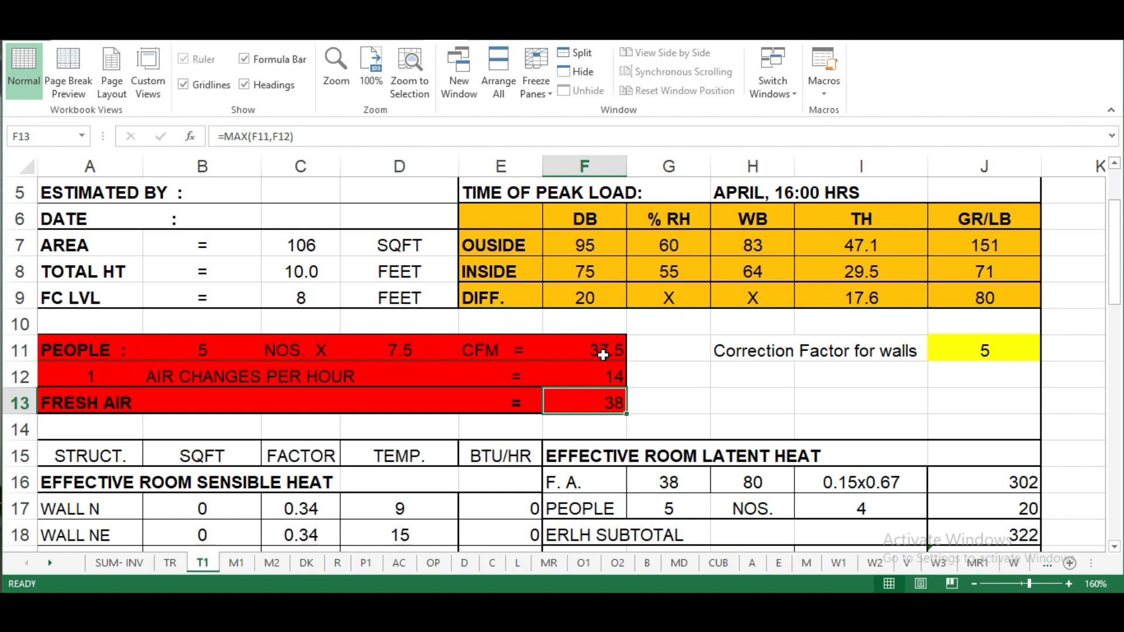
# Compare the two airflow results in F11 and F12, and highlight the MAX expression inside the FRESH AIR cell
pyautogui.click(603, 356)
pyautogui.click(604, 368)
pyautogui.click(602, 350)
pyautogui.click(604, 375)
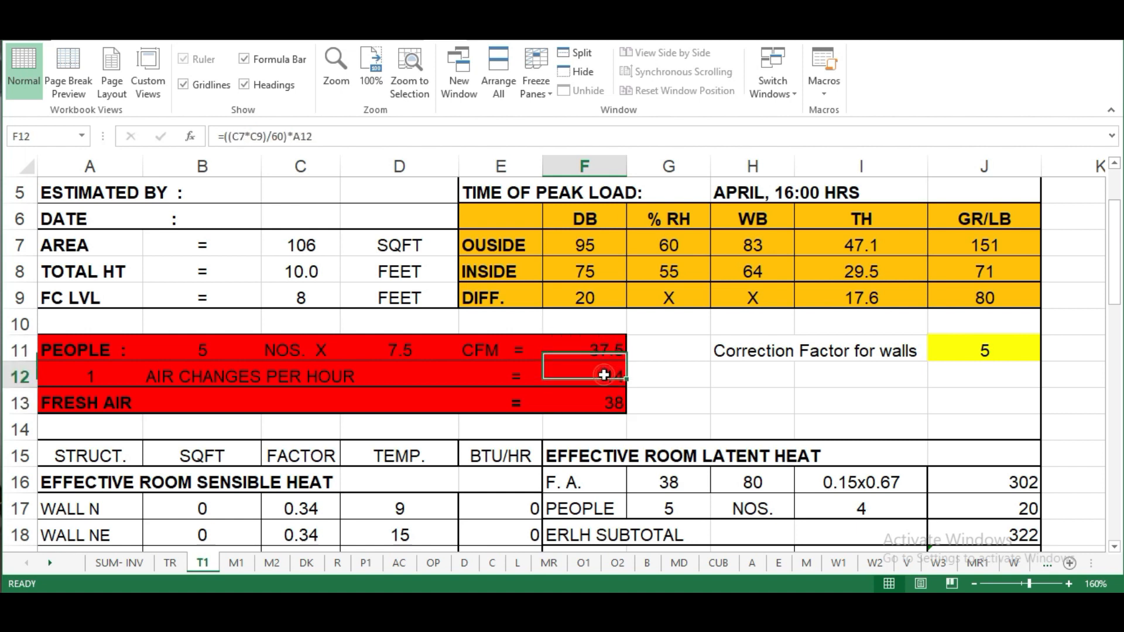
pyautogui.click(607, 402)
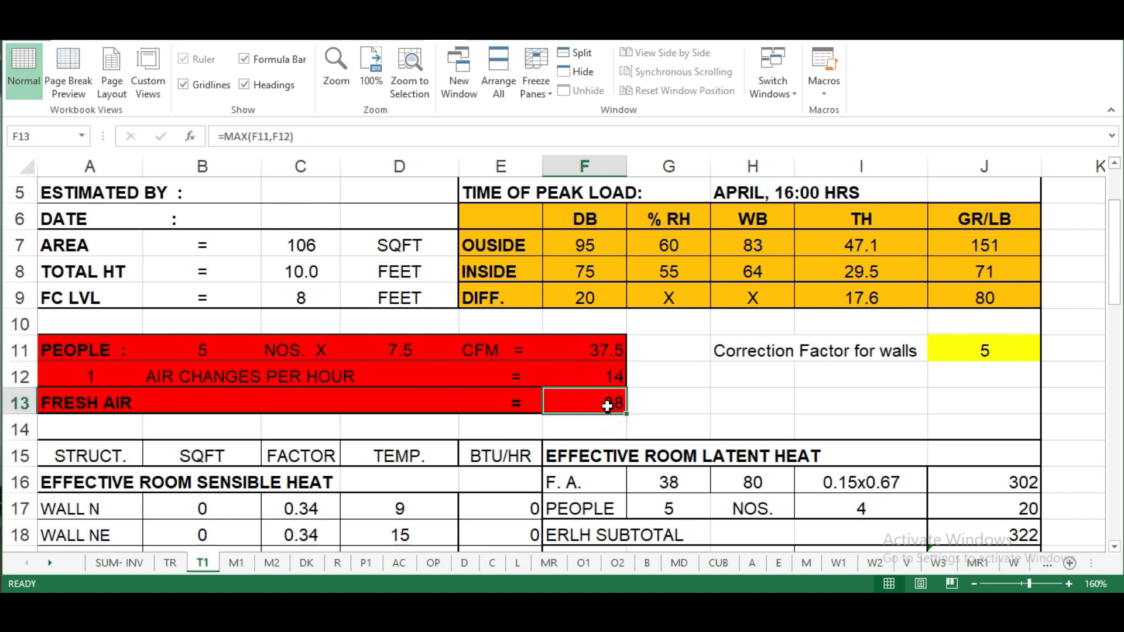
pyautogui.doubleClick(607, 404)
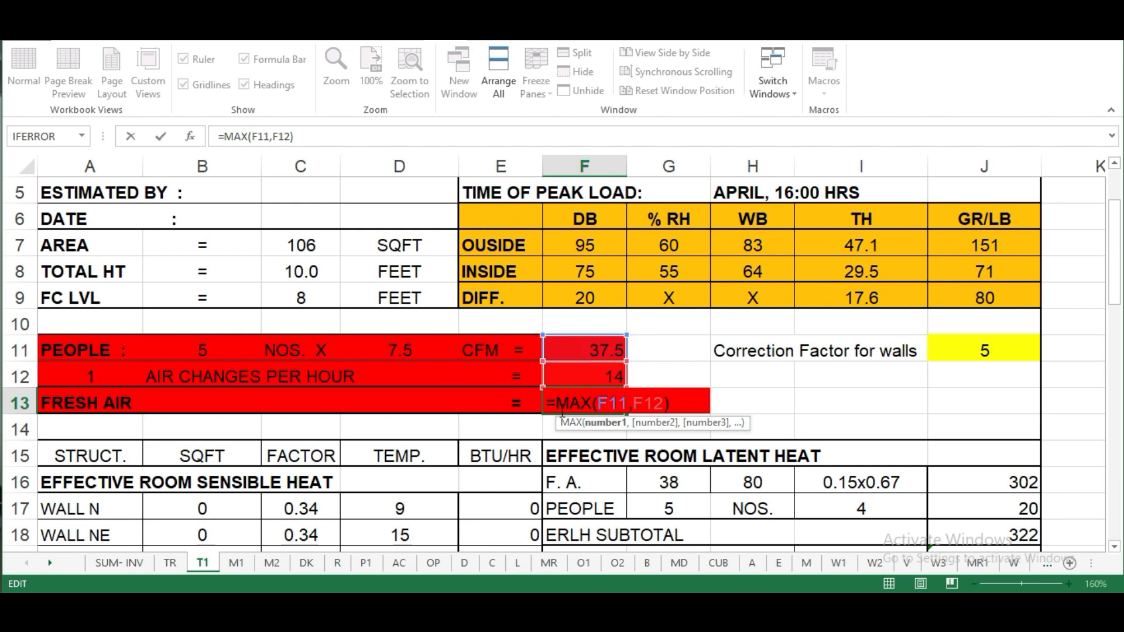
pyautogui.moveTo(558, 406); pyautogui.dragTo(678, 404)
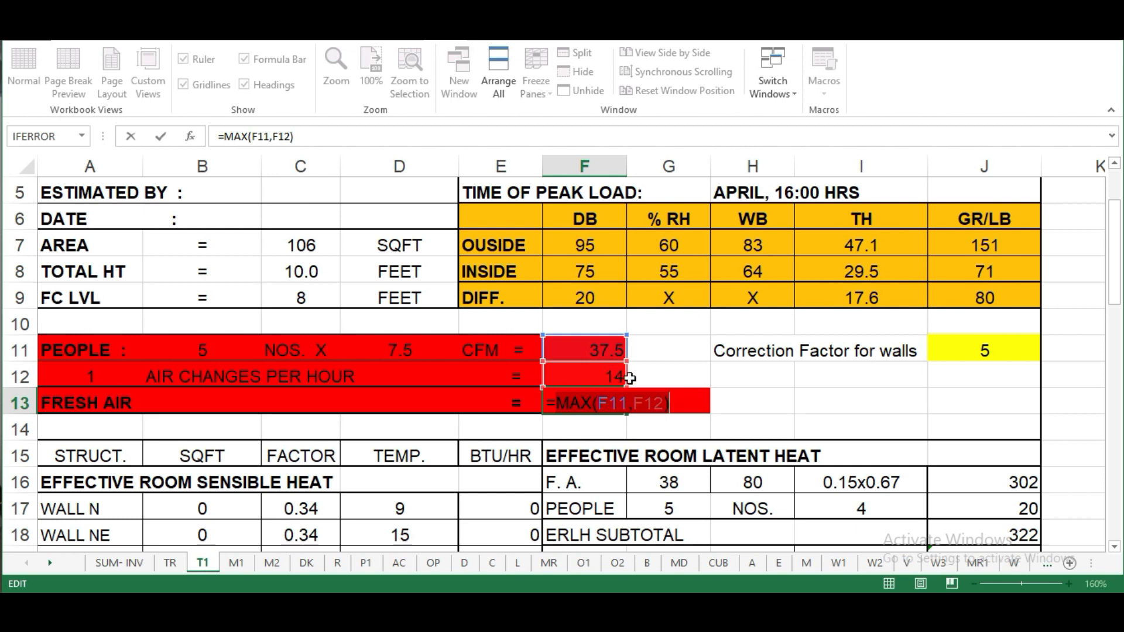
pyautogui.hotkey('ctrl', 'Return')
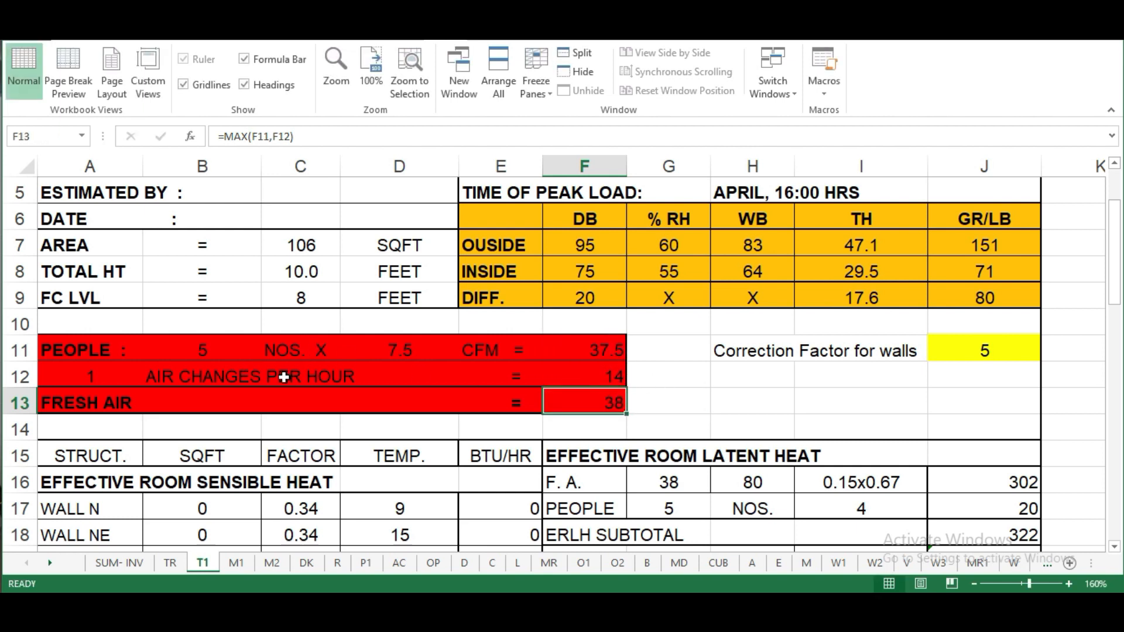
# Review the EFFECTIVE ROOM SENSIBLE HEAT and EFFECTIVE ROOM LATENT HEAT sections, comparing their headings and rows
pyautogui.scroll(-1, 284, 377)
pyautogui.scroll(-2, 284, 377)
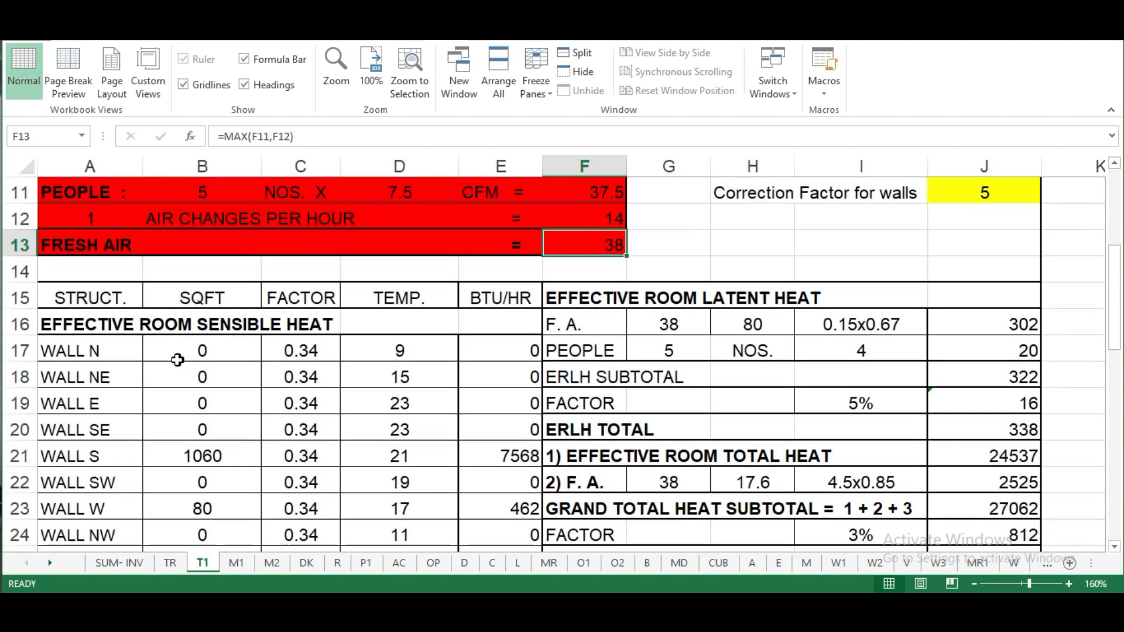
pyautogui.scroll(-1, 175, 306)
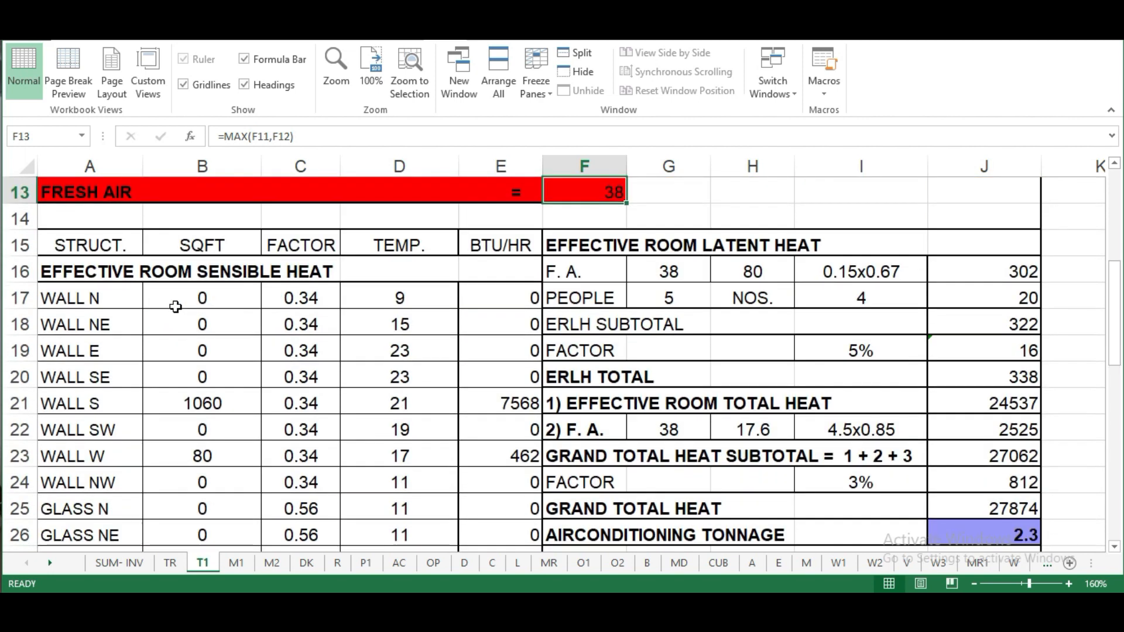
pyautogui.scroll(-1, 175, 306)
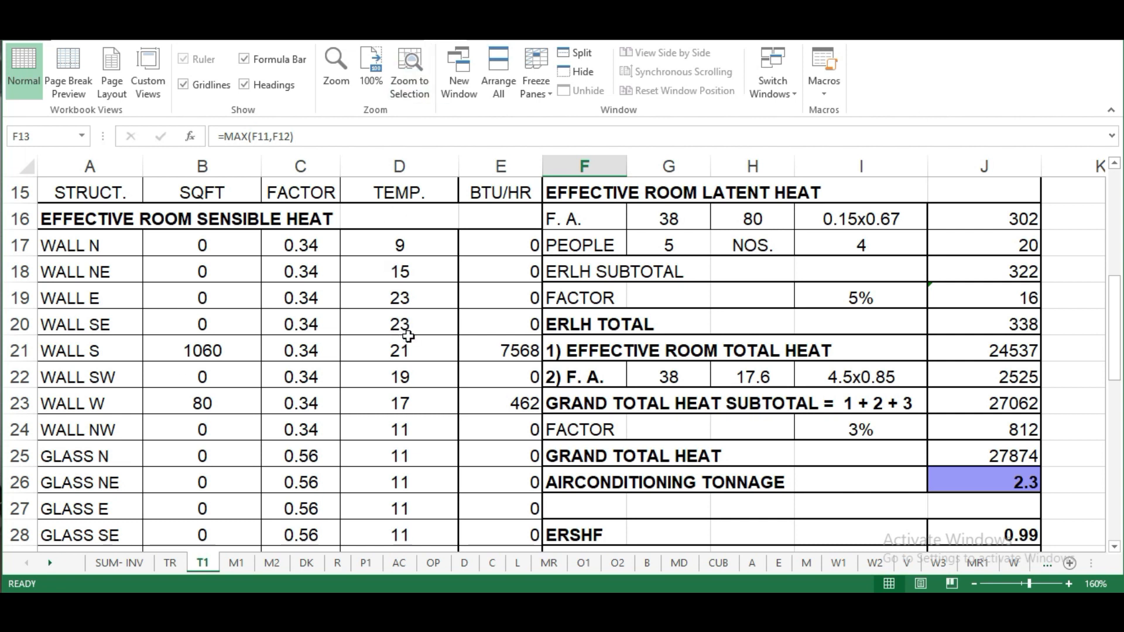
pyautogui.scroll(1, 407, 336)
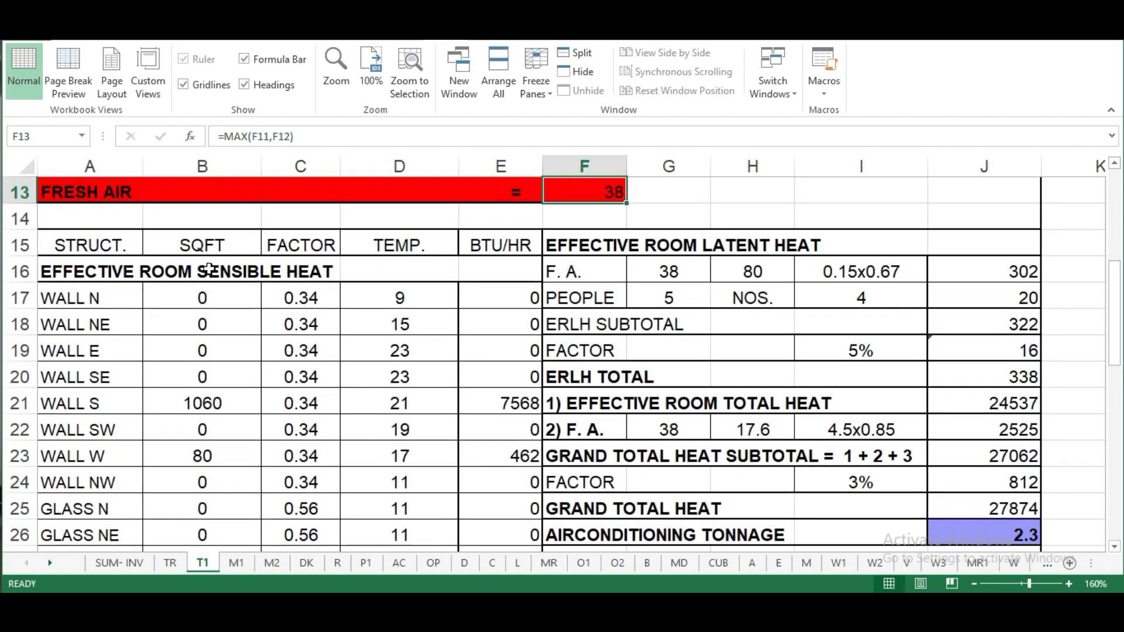
pyautogui.click(188, 275)
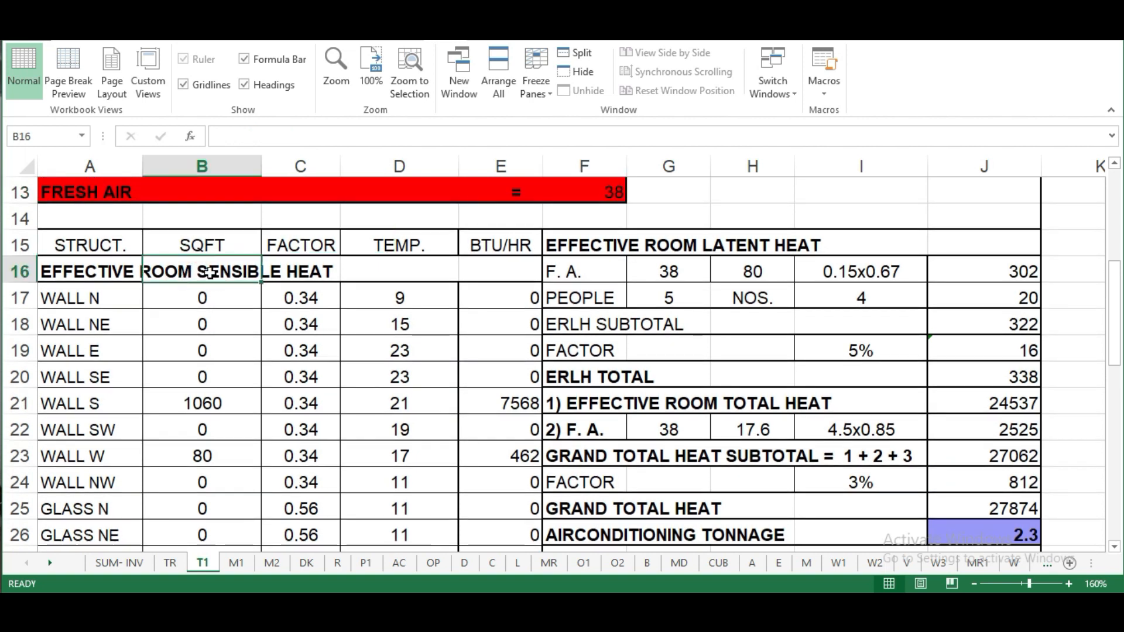
pyautogui.click(115, 274)
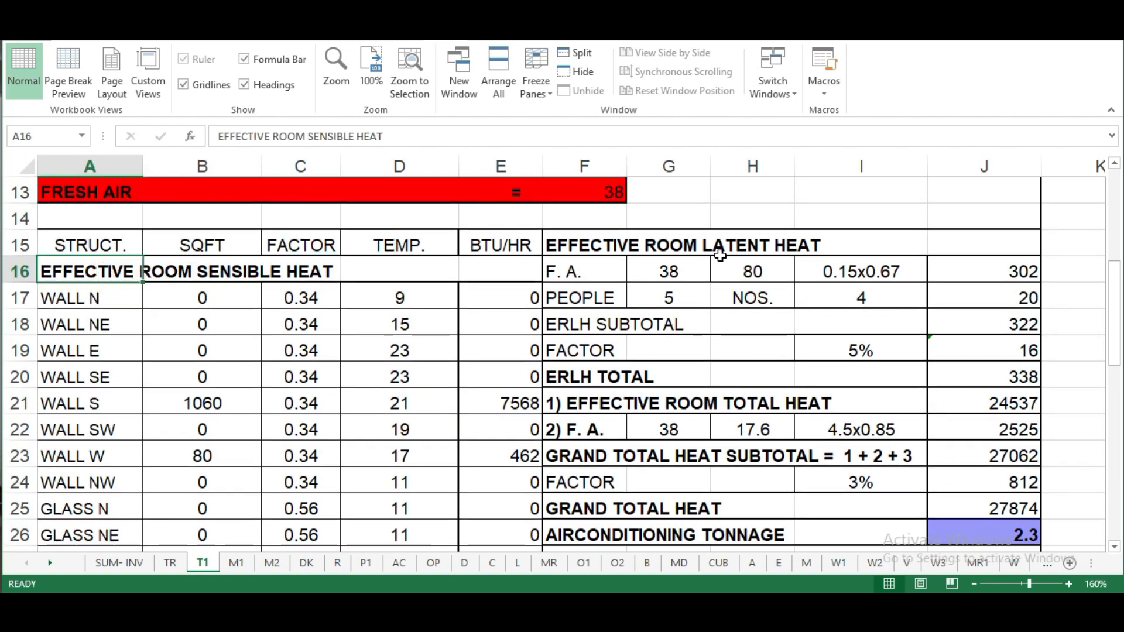
pyautogui.click(590, 250)
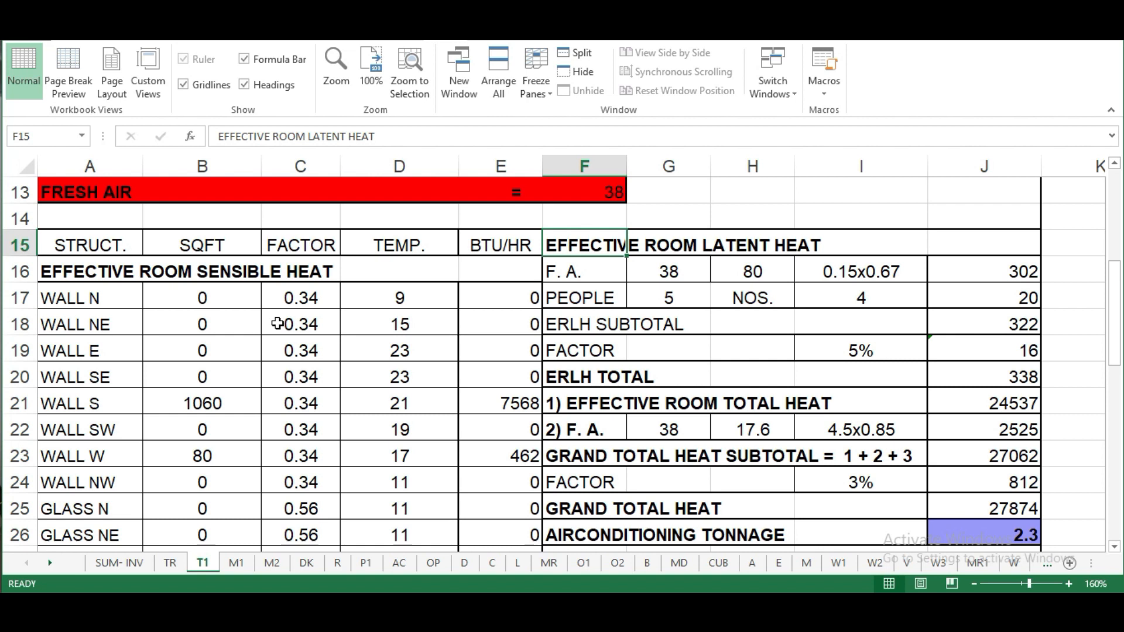
pyautogui.click(78, 274)
pyautogui.click(108, 273)
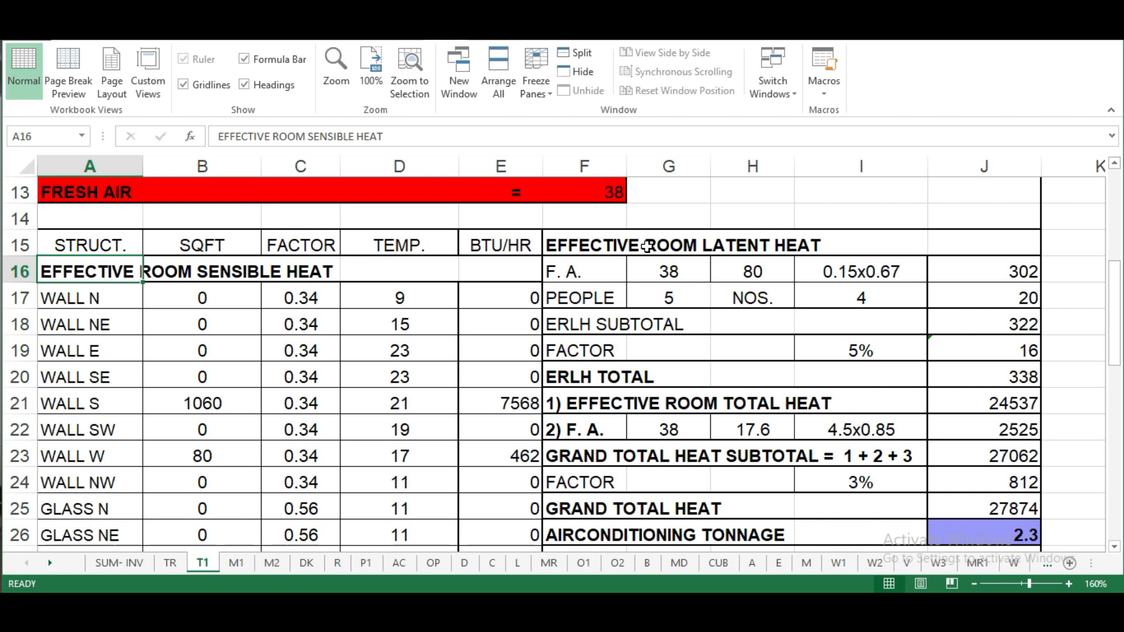
pyautogui.click(576, 246)
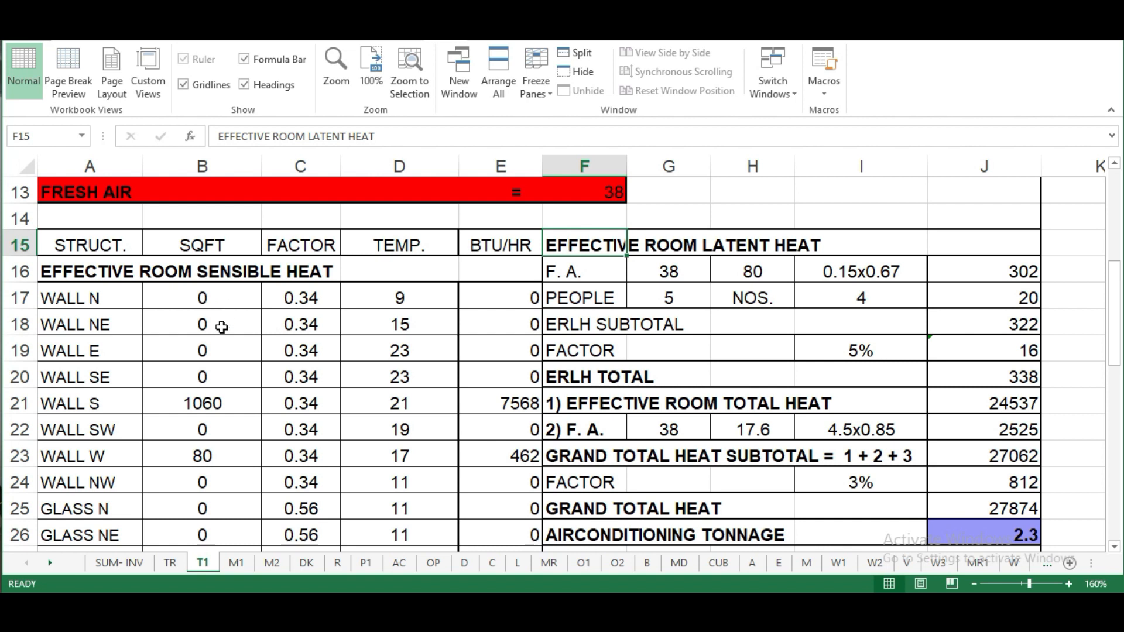
# Select the sensible heat section's SQFT column from WALL N through OTHER (kw), cells B17 to B43, and review its entries
pyautogui.scroll(-1, 223, 323)
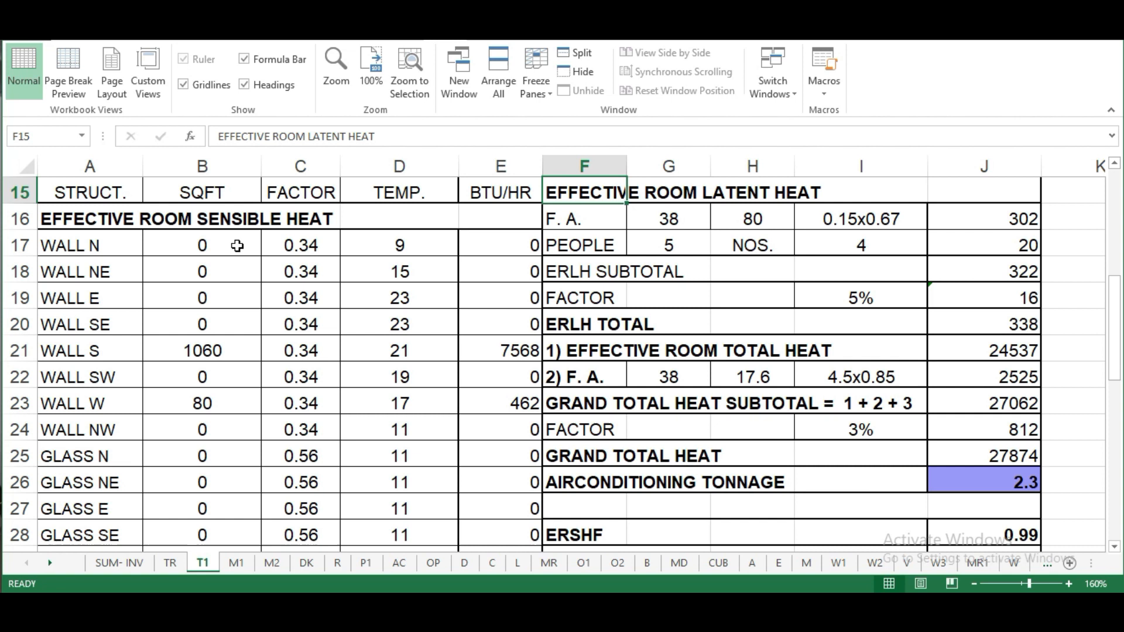
pyautogui.scroll(-1, 237, 246)
pyautogui.scroll(1, 234, 247)
pyautogui.moveTo(205, 246); pyautogui.dragTo(233, 367)
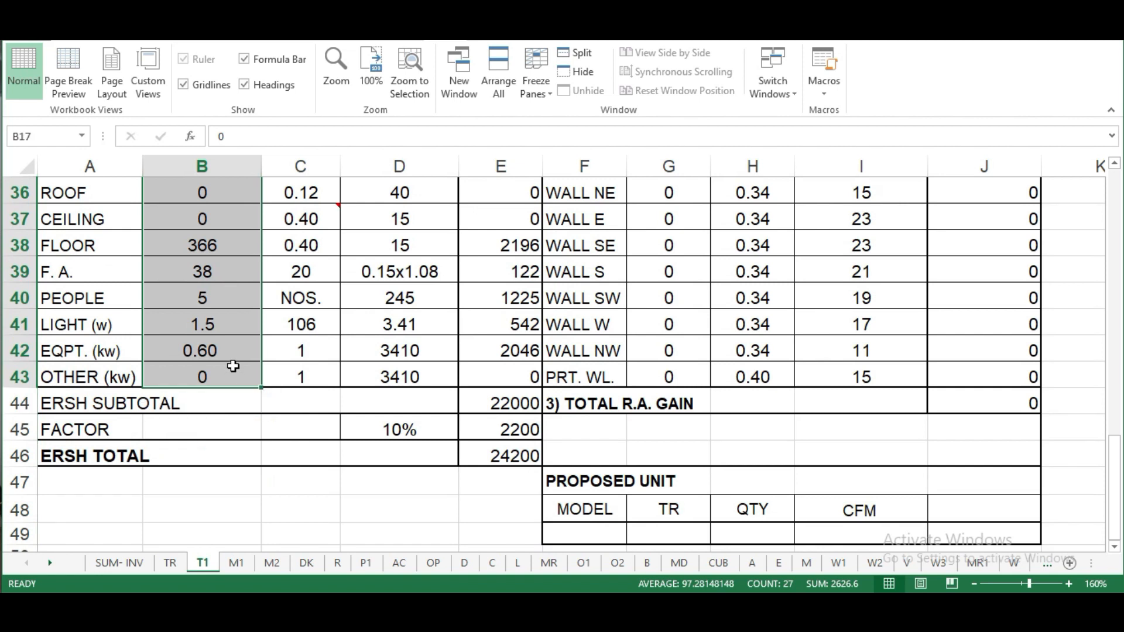
pyautogui.scroll(3, 233, 367)
pyautogui.scroll(5, 233, 366)
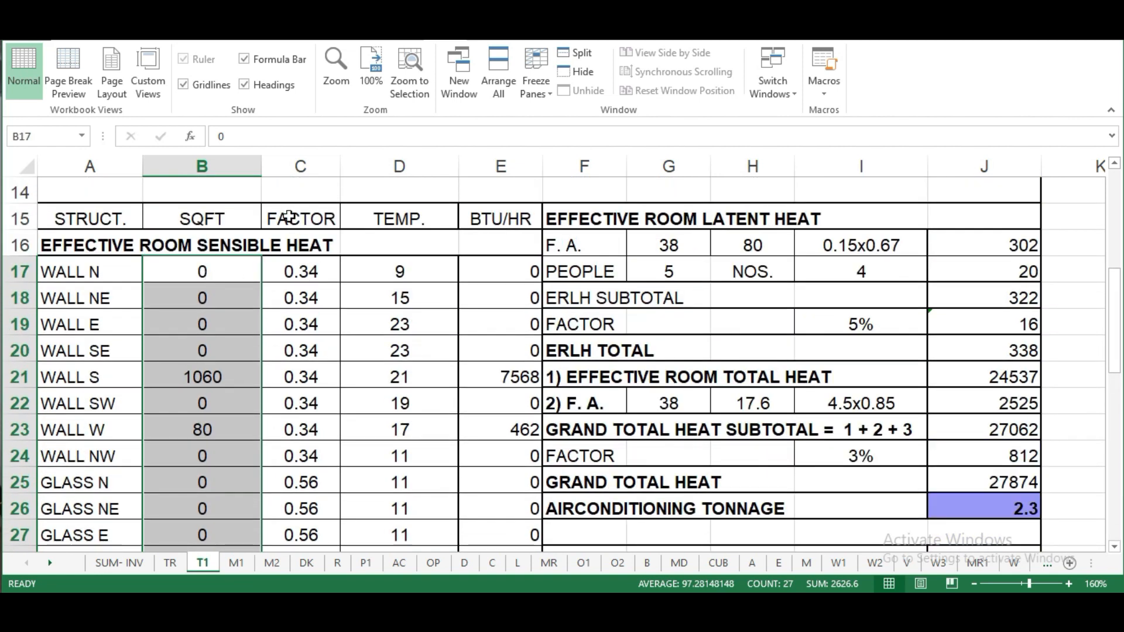
# Review the sensible heat section's FACTOR and TEMP. columns from their headings through WALL NW, and the SQFT entry for WALL N
pyautogui.click(337, 221)
pyautogui.click(397, 221)
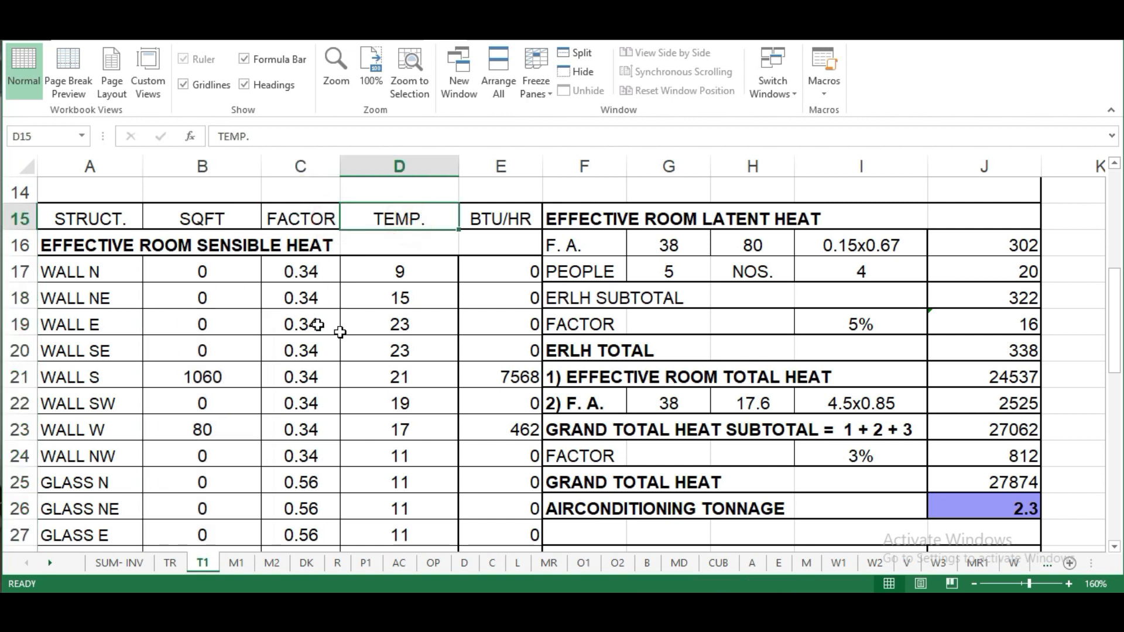
pyautogui.moveTo(300, 220); pyautogui.dragTo(385, 451)
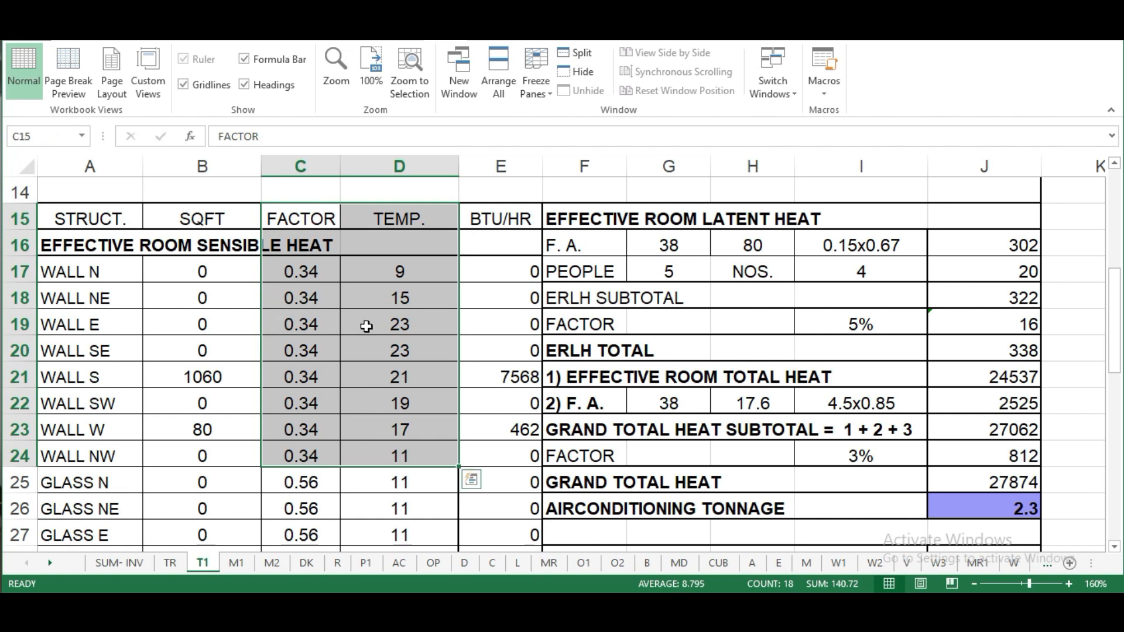
pyautogui.click(206, 272)
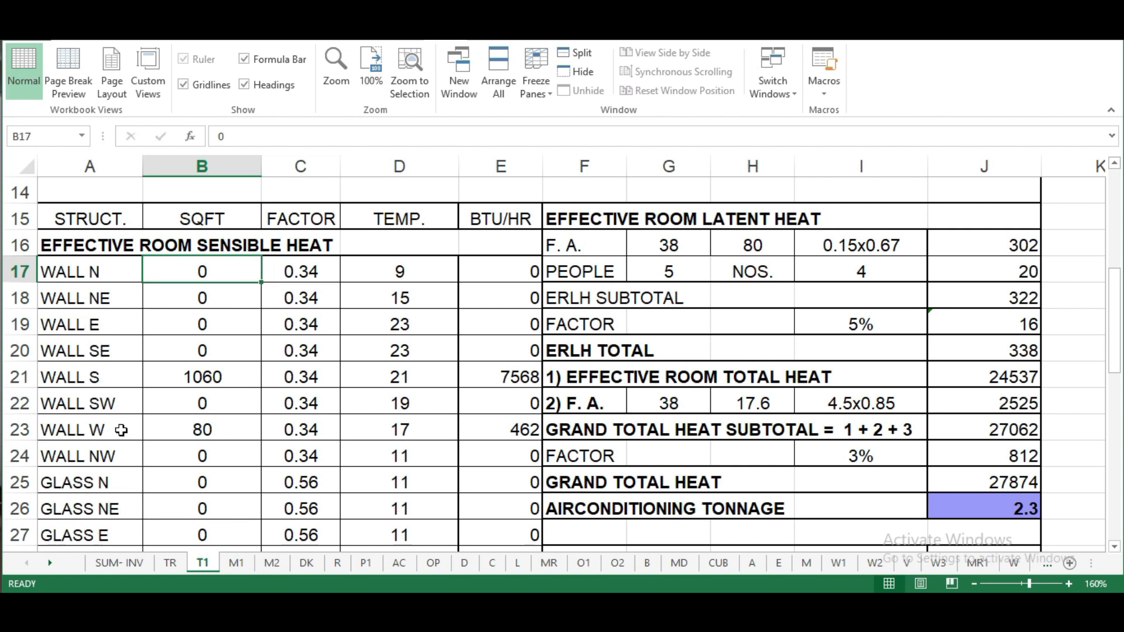
pyautogui.scroll(-1, 121, 430)
pyautogui.scroll(2, 175, 497)
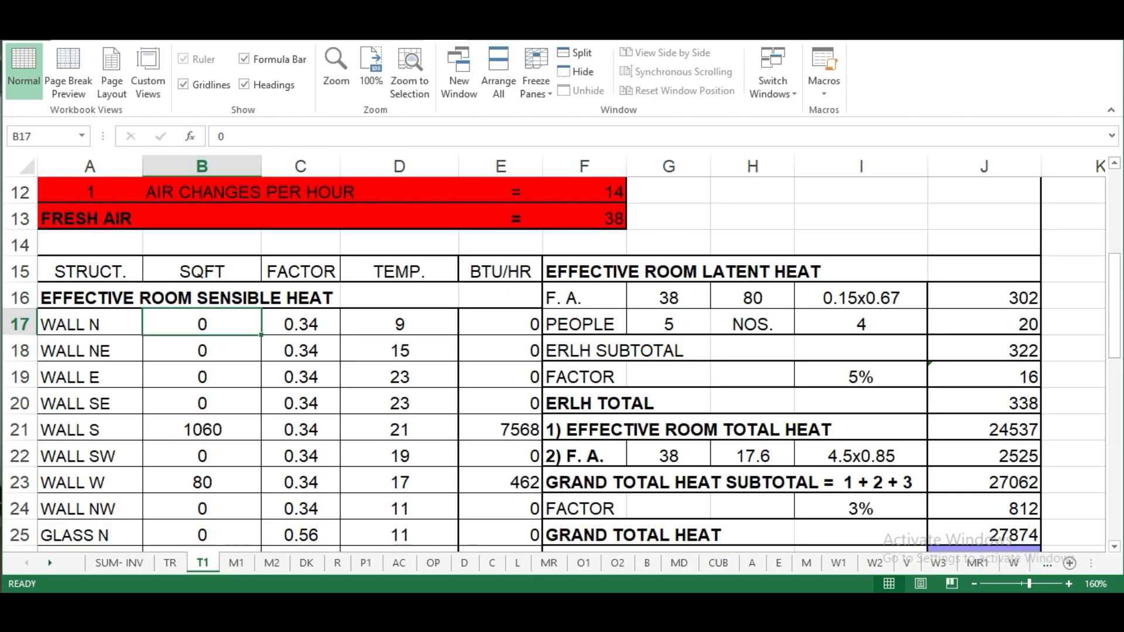
# Switch to AutoCAD and examine the orientation of the outlined bed room's walls against the compass rose
pyautogui.click(328, 617)
pyautogui.scroll(-2, 496, 328)
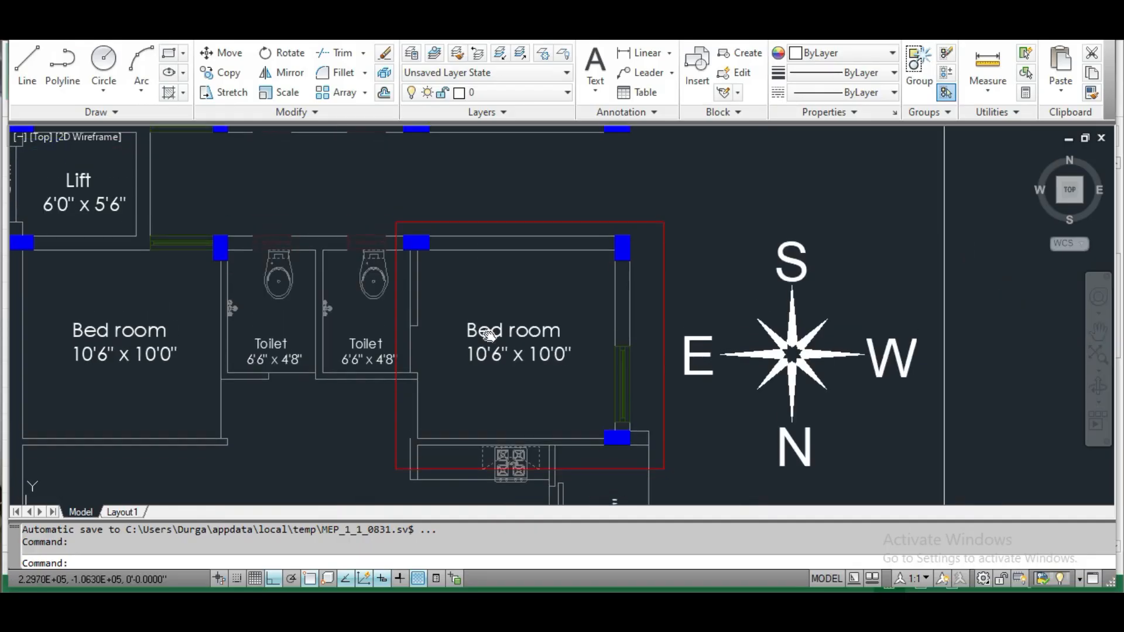
pyautogui.scroll(6, 501, 251)
pyautogui.scroll(-8, 501, 244)
pyautogui.moveTo(502, 246)
pyautogui.mouseDown()
pyautogui.moveTo(469, 283)
pyautogui.moveTo(519, 259)
pyautogui.mouseUp()
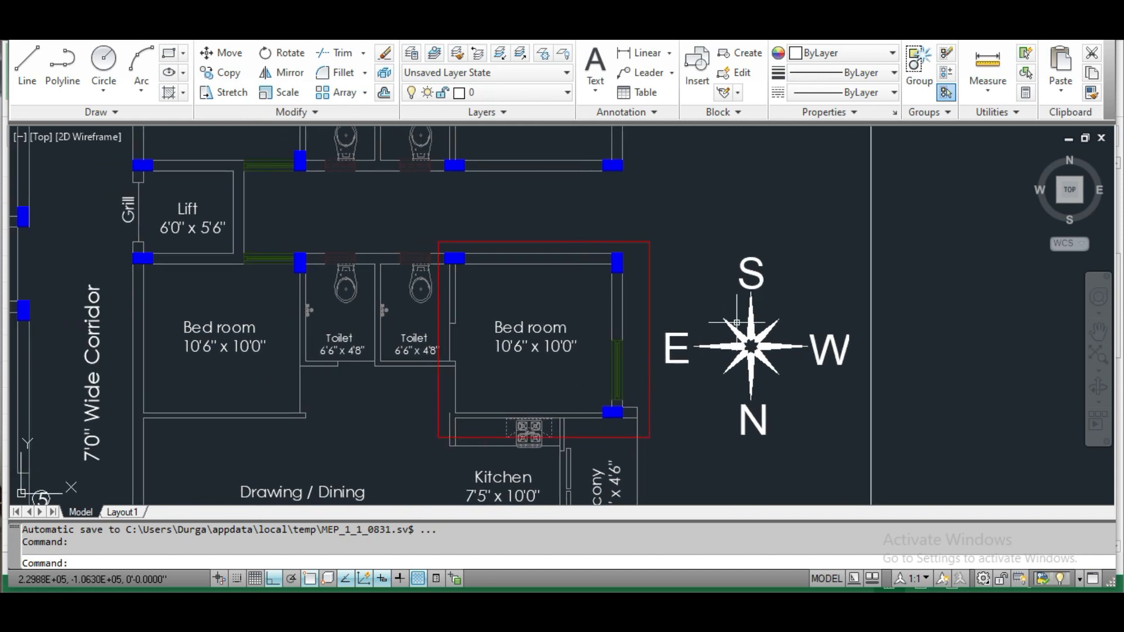
pyautogui.scroll(2, 701, 289)
pyautogui.moveTo(471, 321); pyautogui.dragTo(453, 289)
# List the properties of the inner line of the bed room's south wall to read its length, and close the listing
pyautogui.click(417, 212)
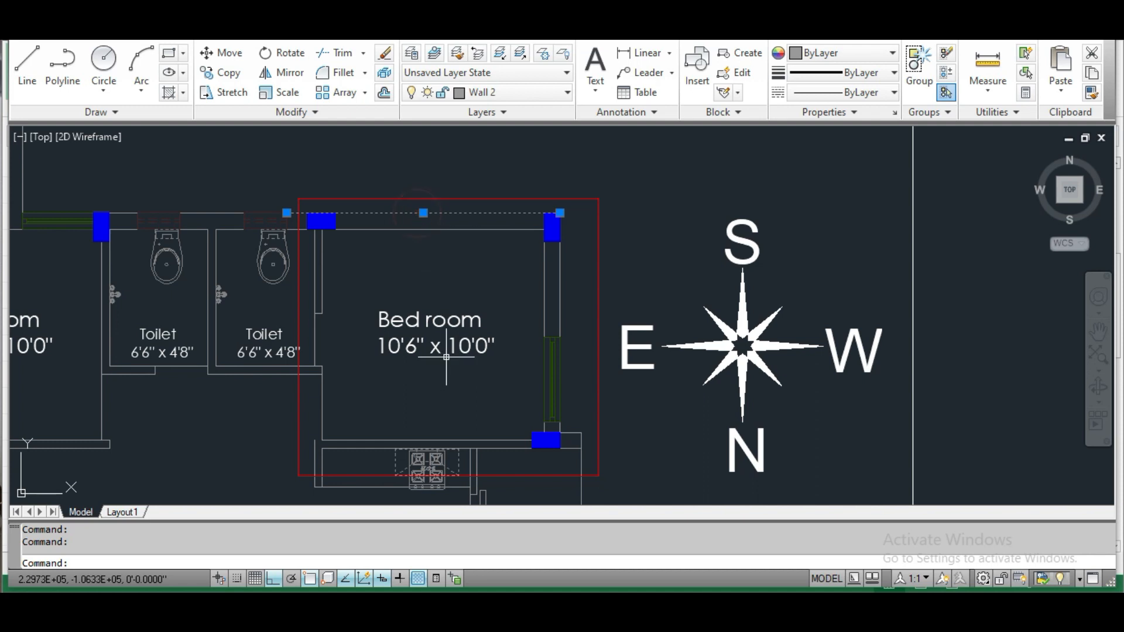
pyautogui.press('Escape')
pyautogui.click(430, 229)
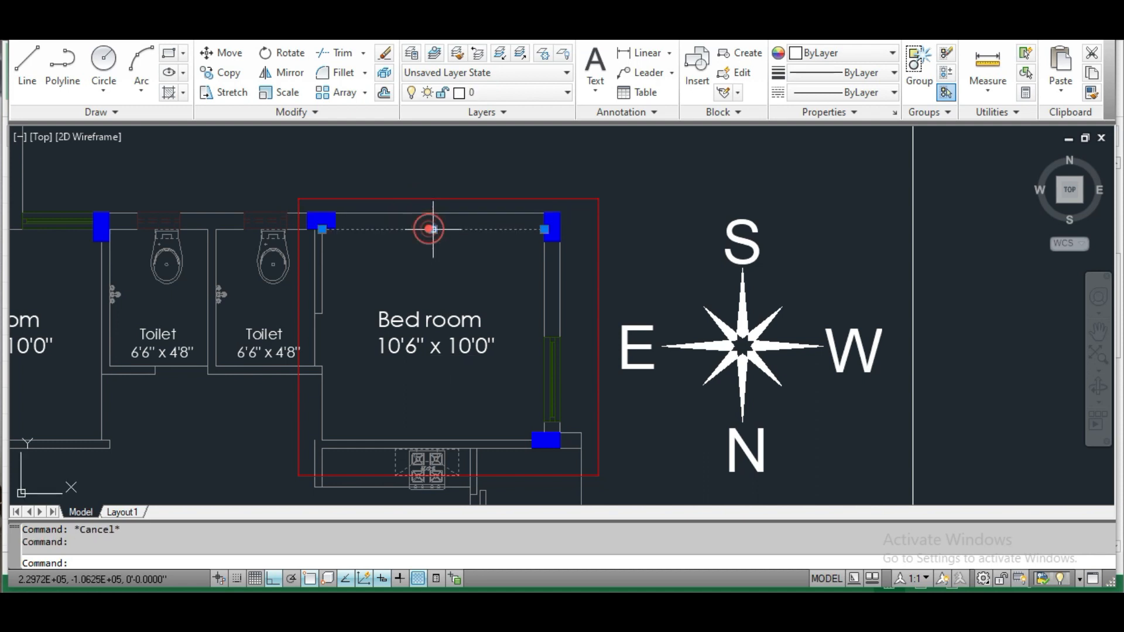
pyautogui.write('li')
pyautogui.press('Return')
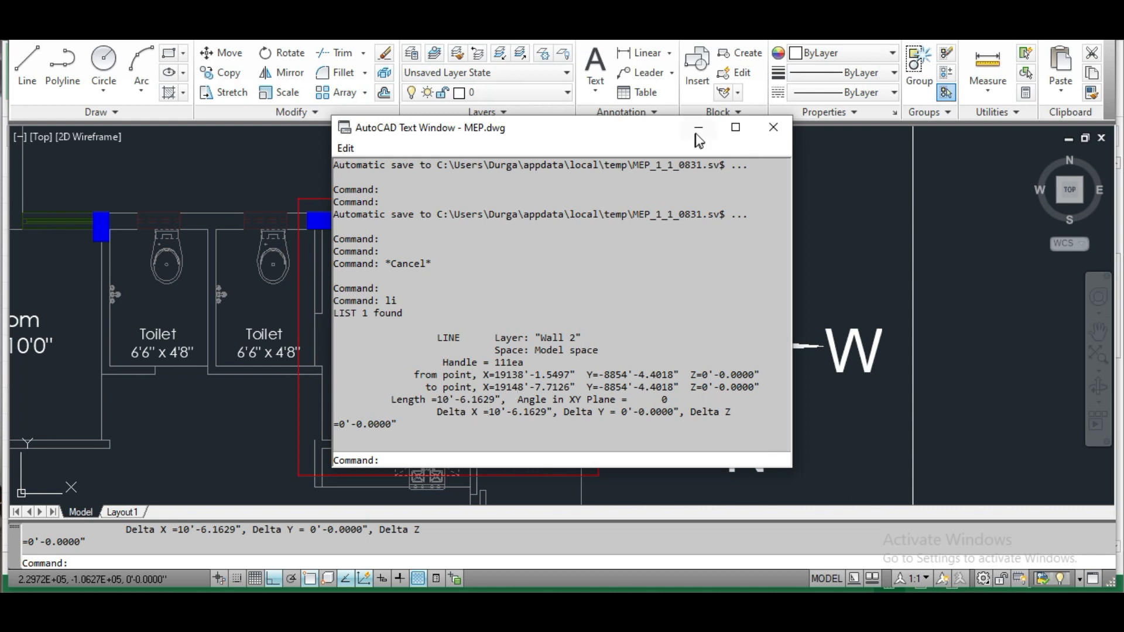
pyautogui.click(768, 128)
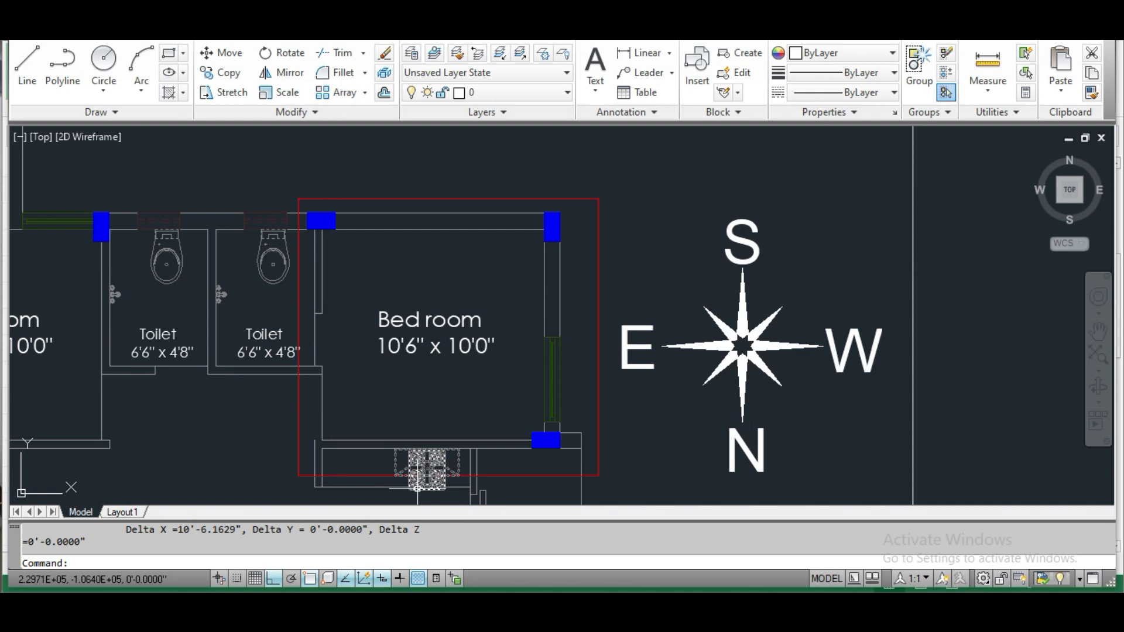
# Switch to Excel and set the SQFT value of WALL S to 106
pyautogui.hotkey('alt', 'Tab')
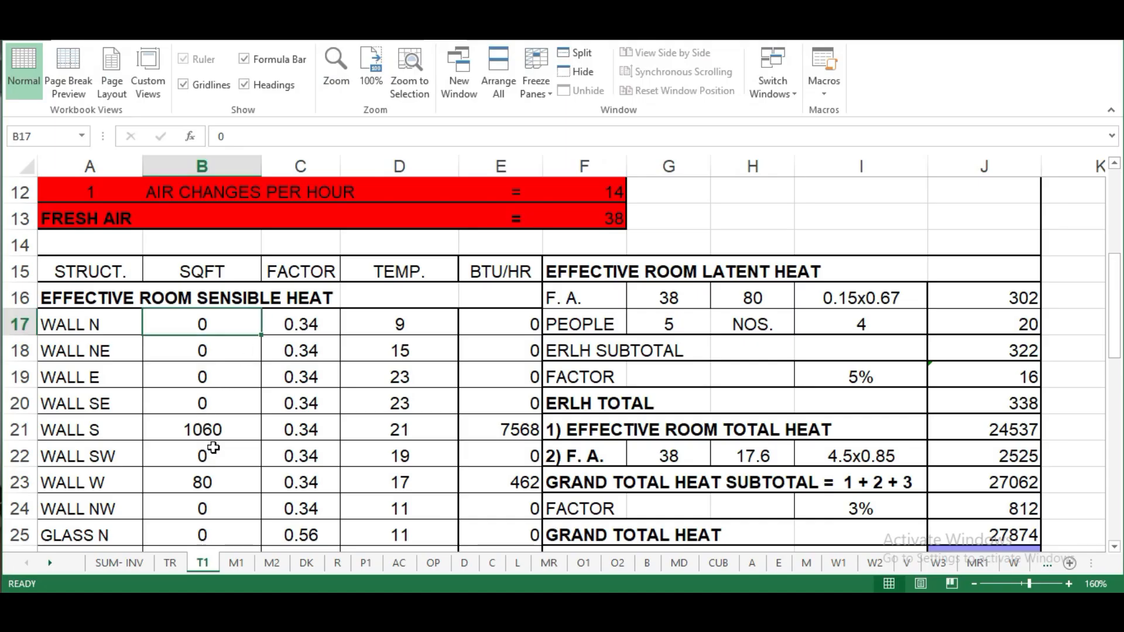
pyautogui.click(217, 428)
pyautogui.write('1')
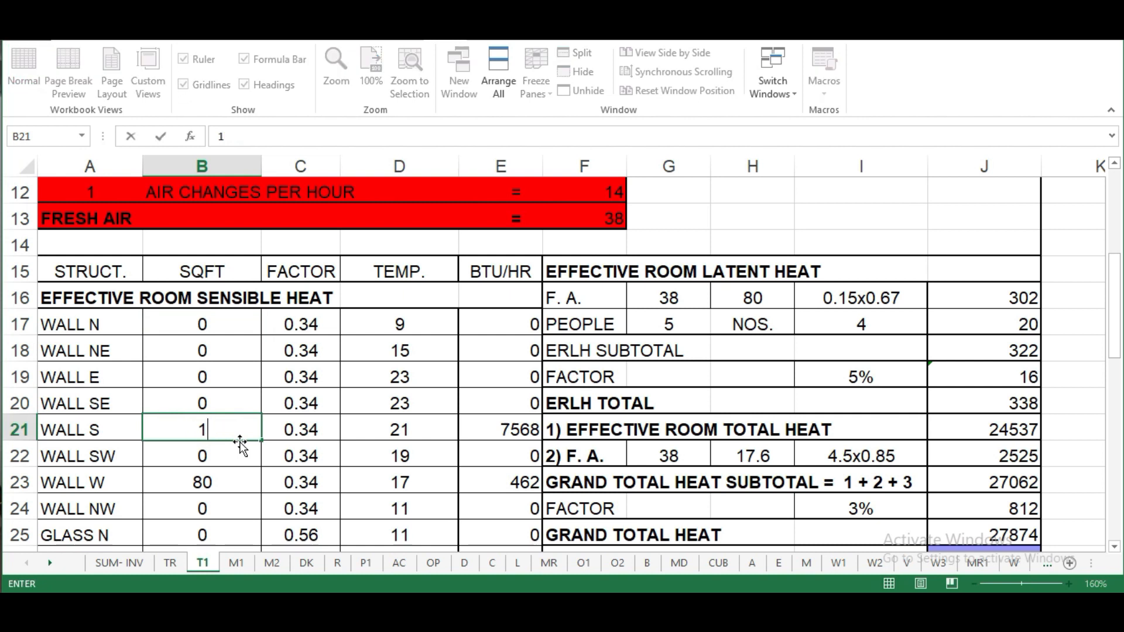
pyautogui.write('06')
pyautogui.hotkey('ctrl', 'Return')
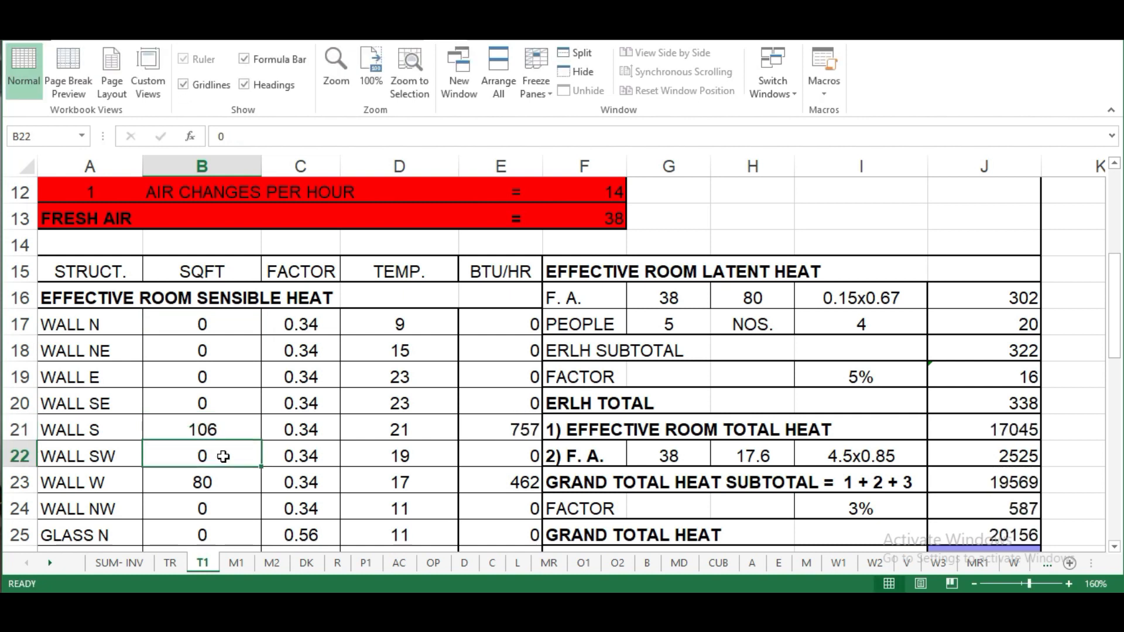
# Switch to AutoCAD and list the properties of the bed room's inner west wall line beside the window, and dismiss the listing
pyautogui.scroll(-1, 231, 436)
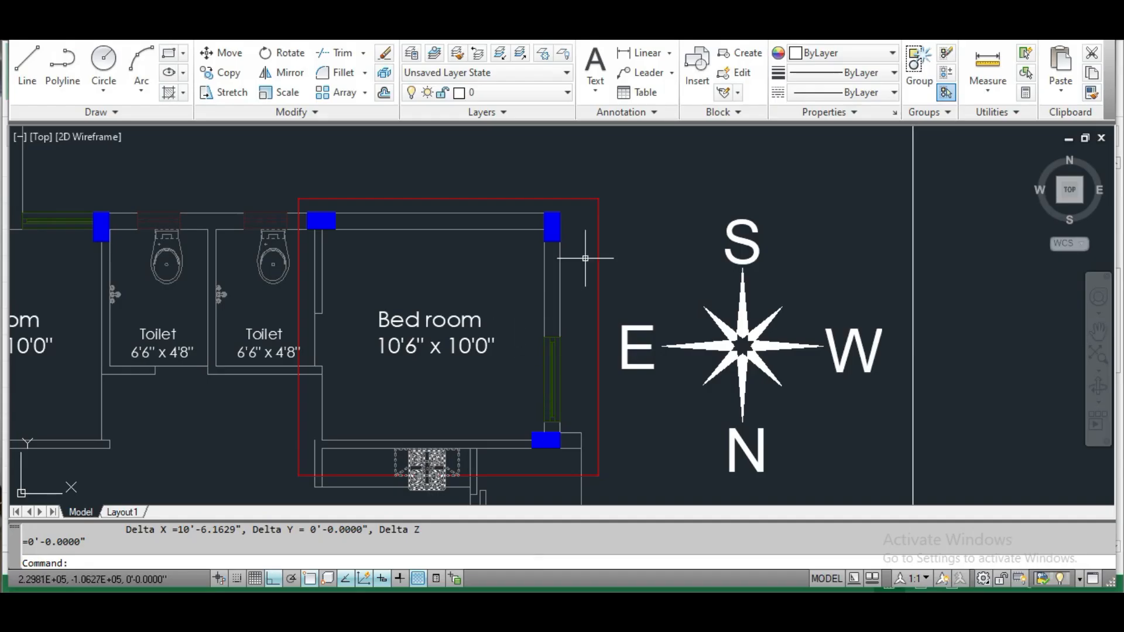
pyautogui.scroll(2, 577, 293)
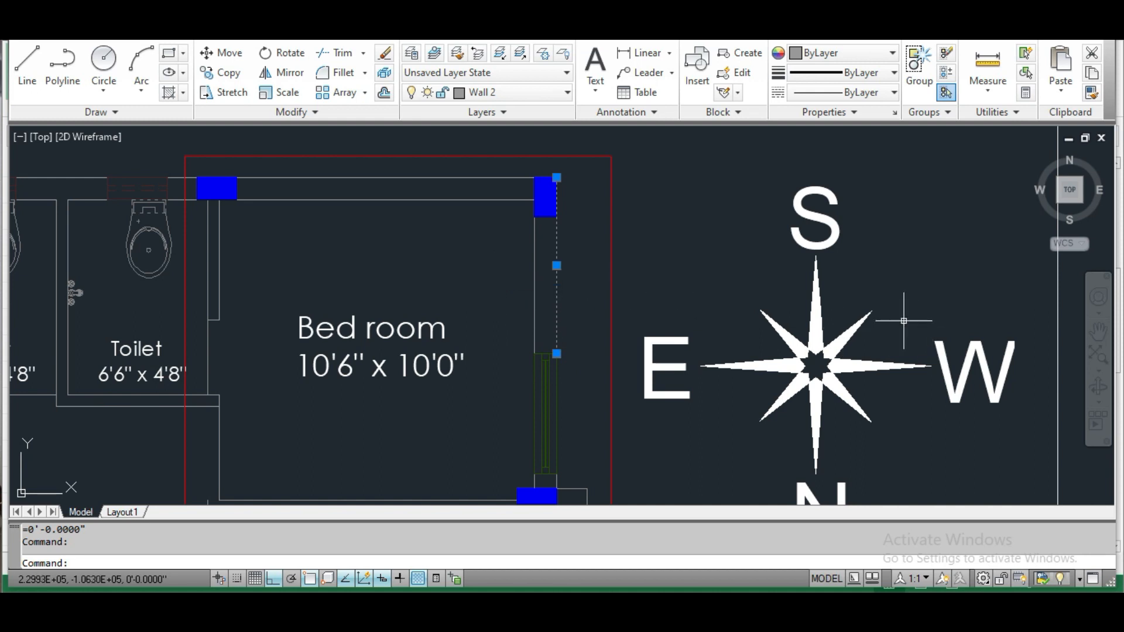
pyautogui.press('Escape')
pyautogui.click(539, 306)
pyautogui.click(509, 311)
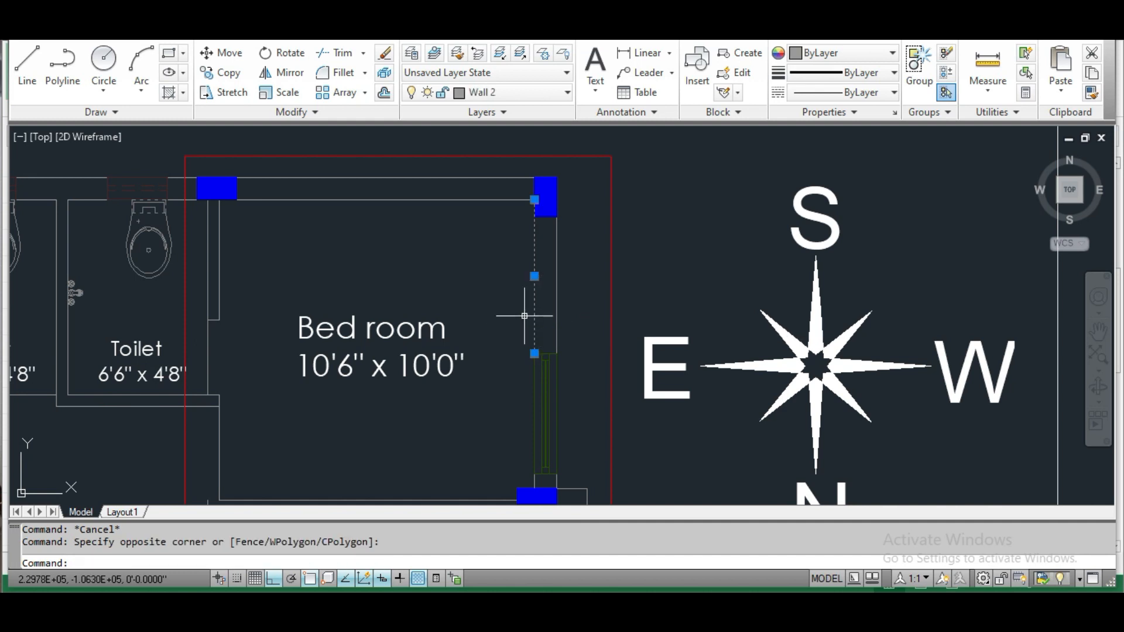
pyautogui.scroll(-1, 515, 263)
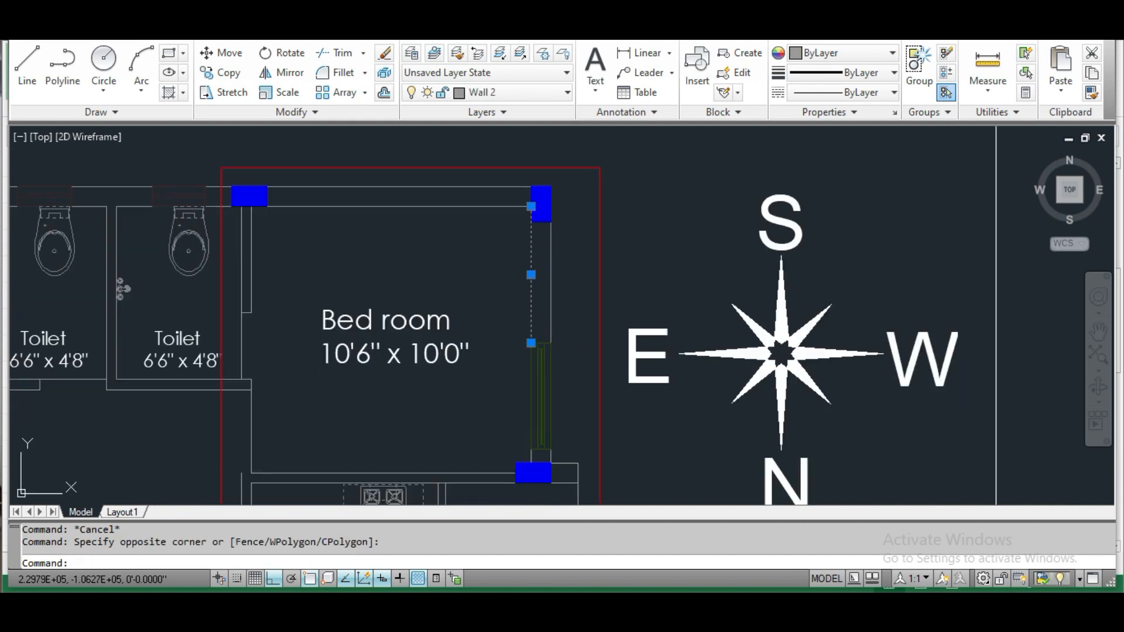
pyautogui.write('LI')
pyautogui.press('Return')
pyautogui.press('F2')
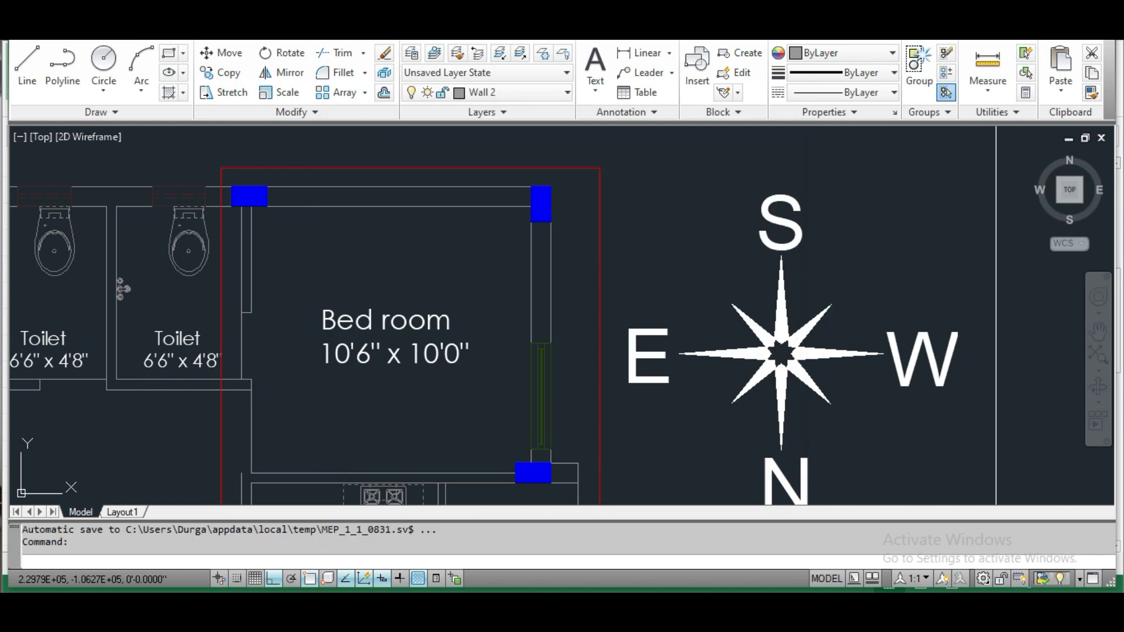
# List the inner west wall line's properties once more to read its length, and put the text window away
pyautogui.click(531, 275)
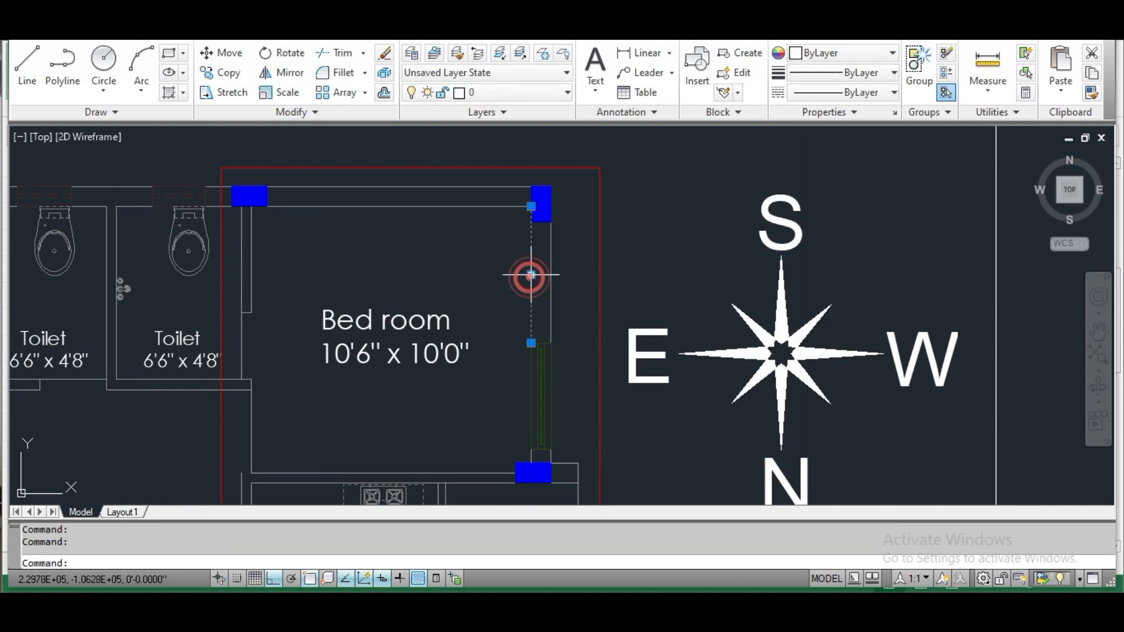
pyautogui.write('li')
pyautogui.press('Return')
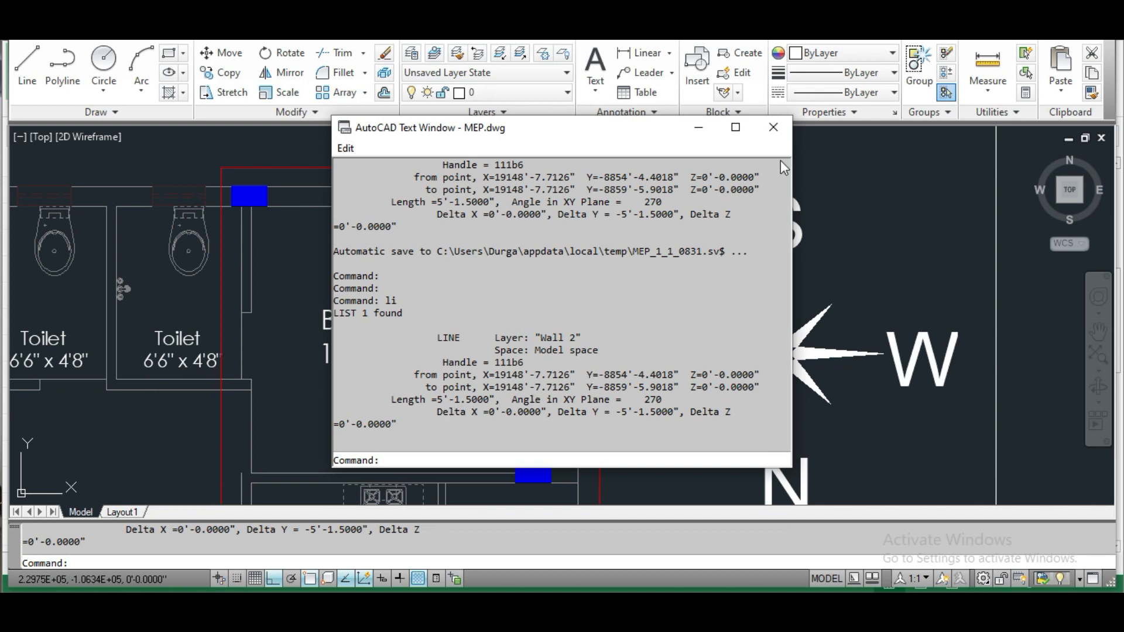
pyautogui.click(698, 127)
# Switch to Excel and set the SQFT value of WALL W to 51
pyautogui.click(591, 604)
pyautogui.scroll(-1, 268, 297)
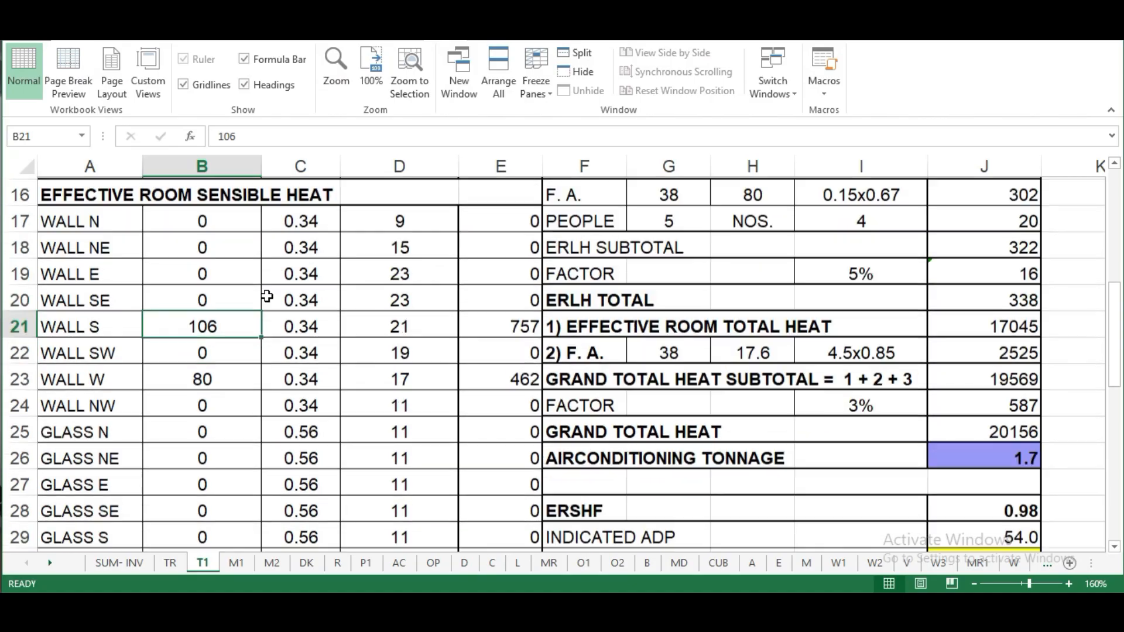
pyautogui.click(208, 378)
pyautogui.write('51')
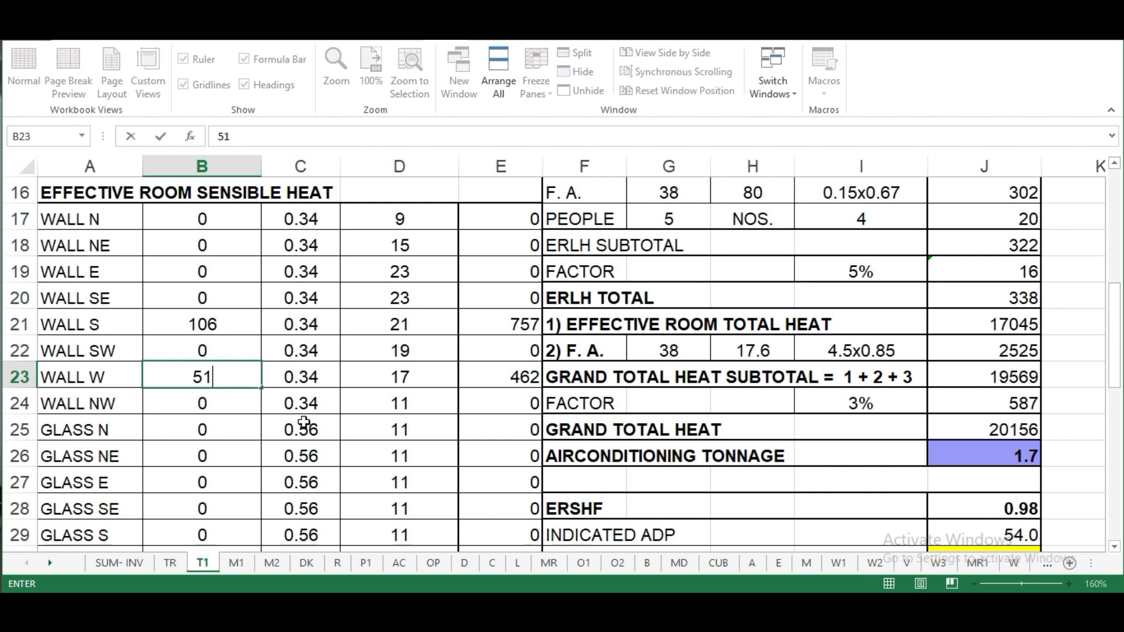
pyautogui.click(264, 431)
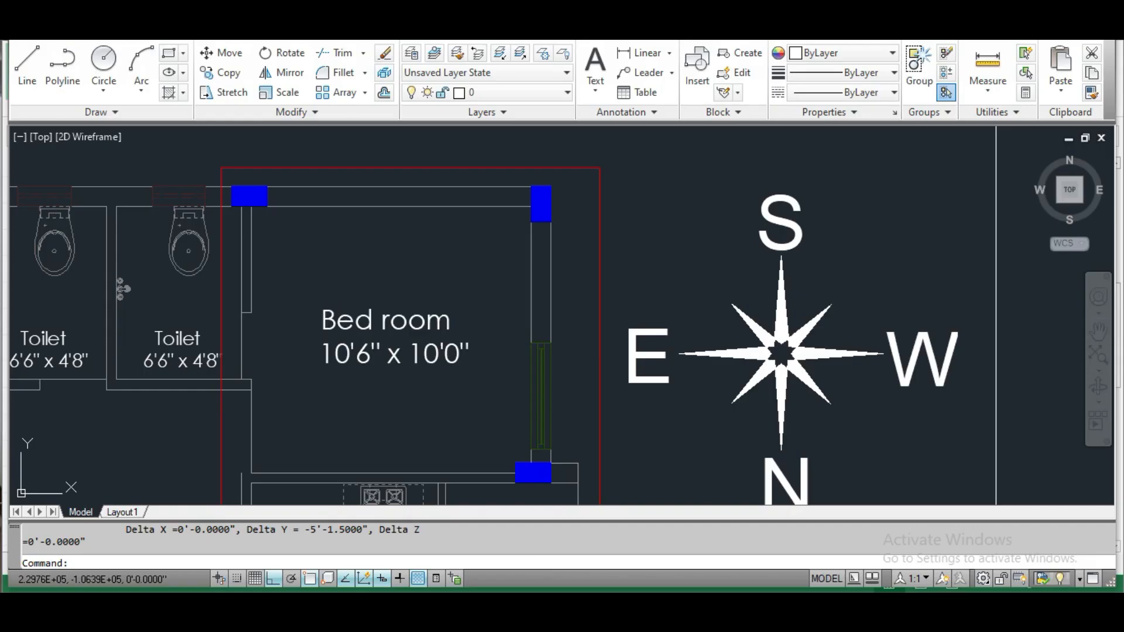
# In AutoCAD, draw a 4'-0" line along the inner edge of the bed room's west window and list its properties
pyautogui.scroll(4, 521, 287)
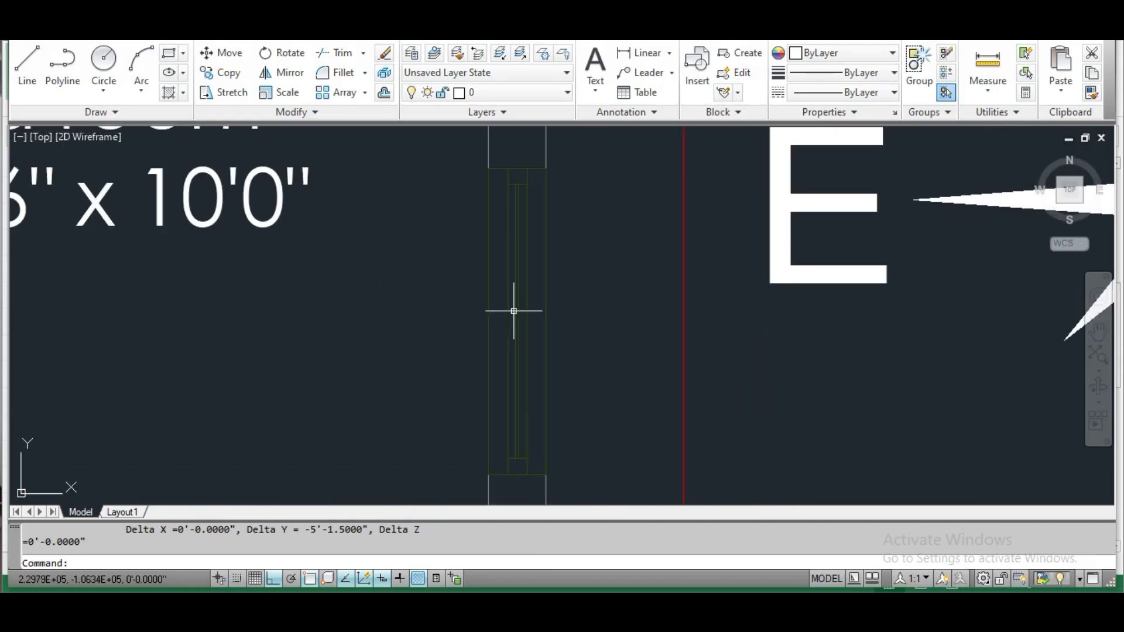
pyautogui.click(560, 312)
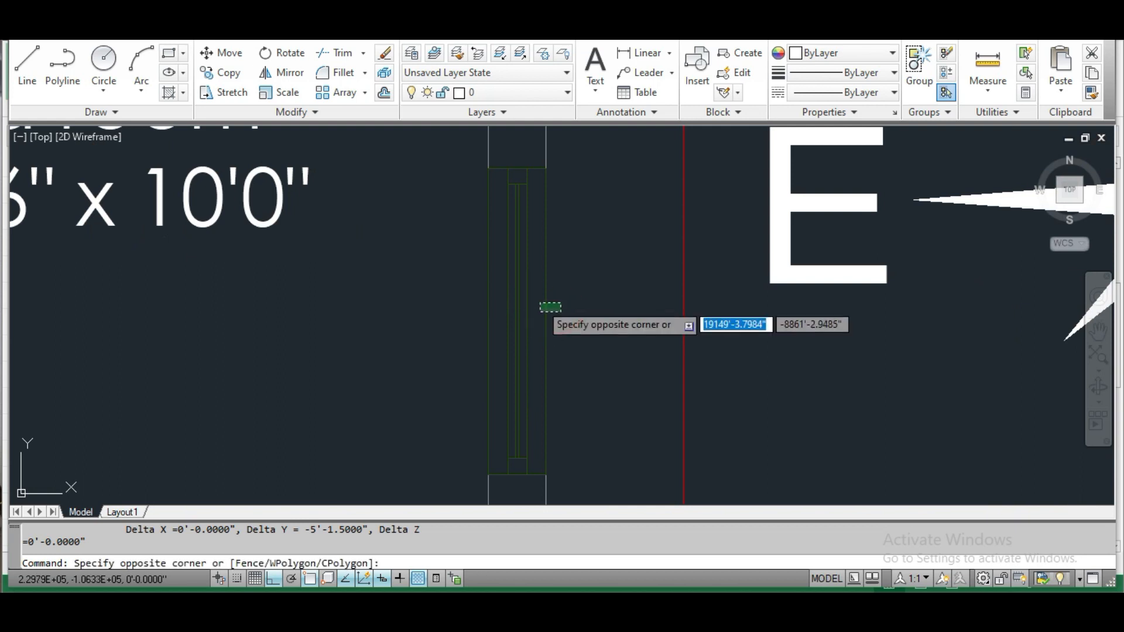
pyautogui.click(539, 304)
pyautogui.scroll(-2, 539, 300)
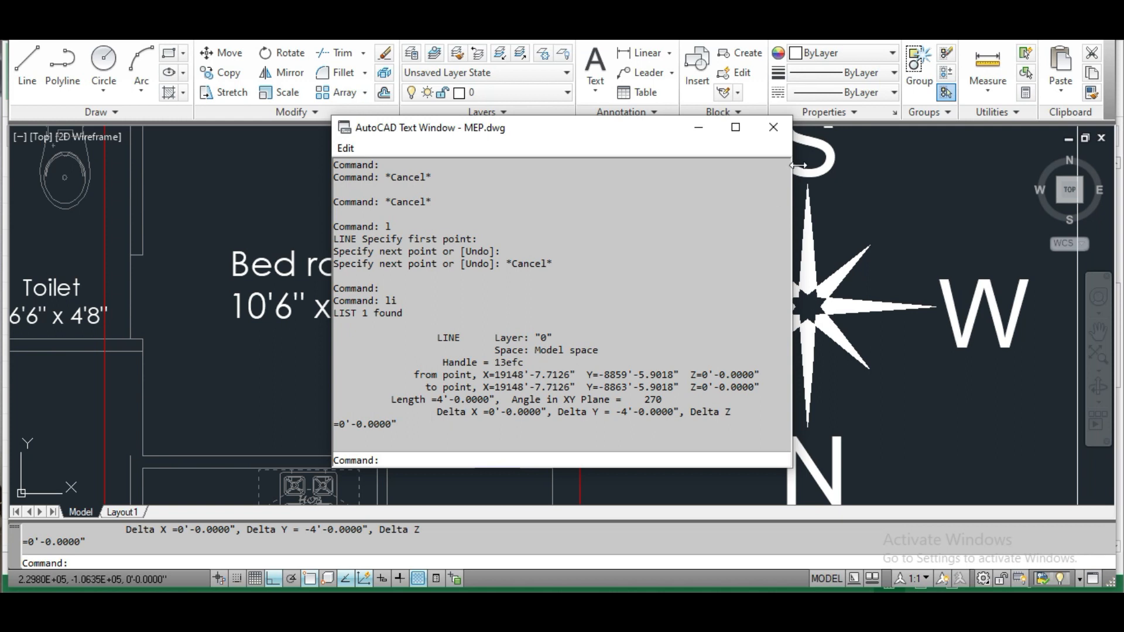
pyautogui.click(699, 128)
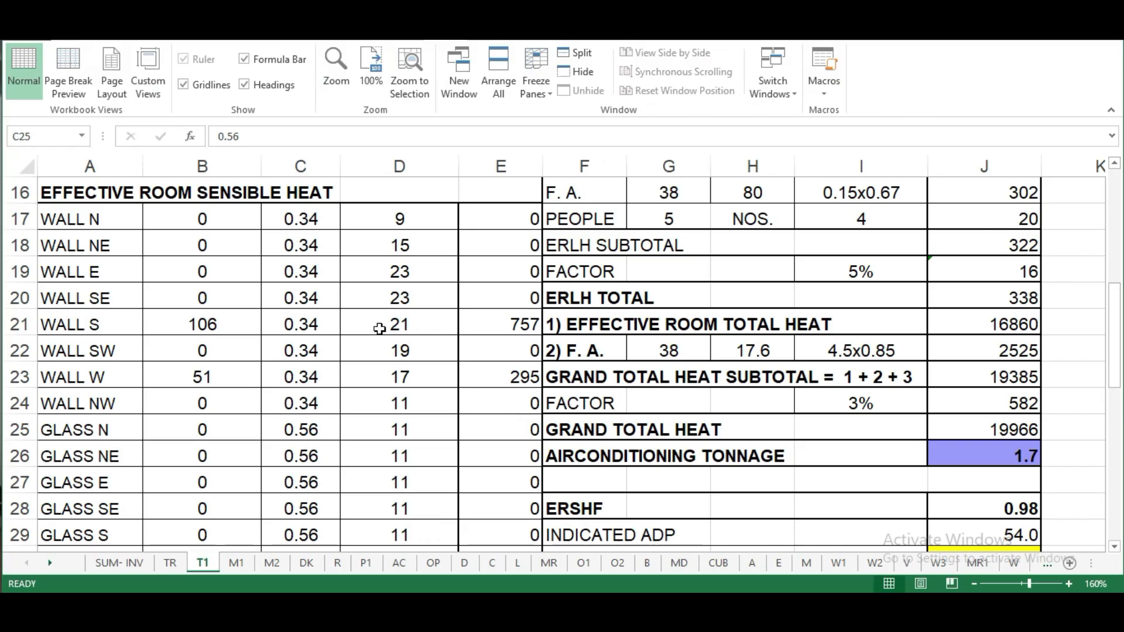
# Return to Excel and set the SQFT value of GLASS W to 24
pyautogui.click(275, 422)
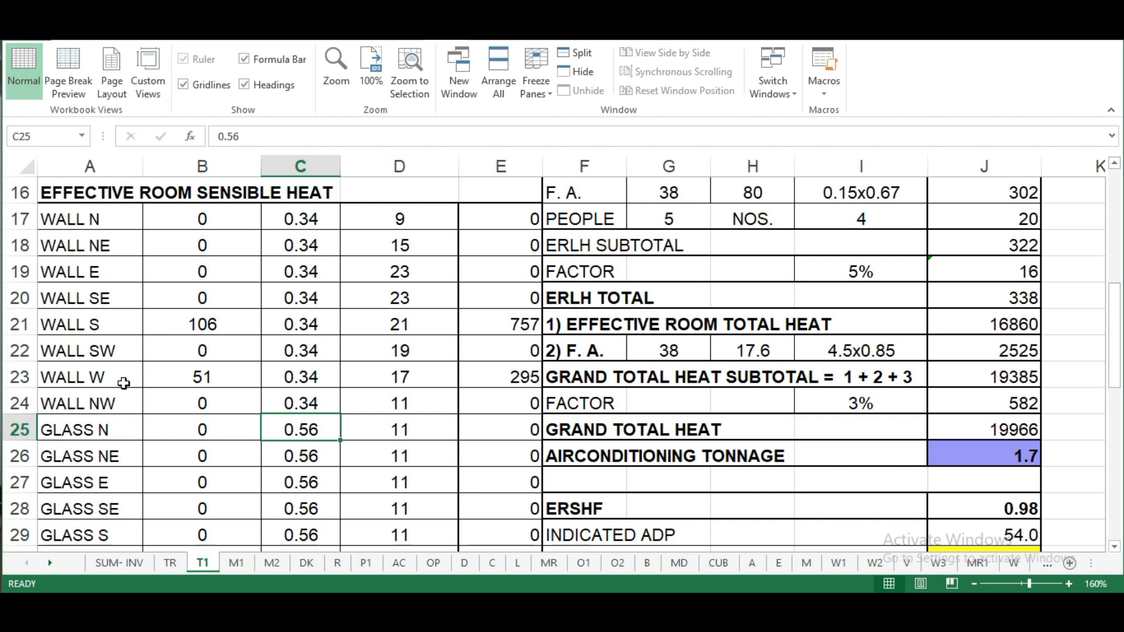
pyautogui.scroll(-1, 116, 422)
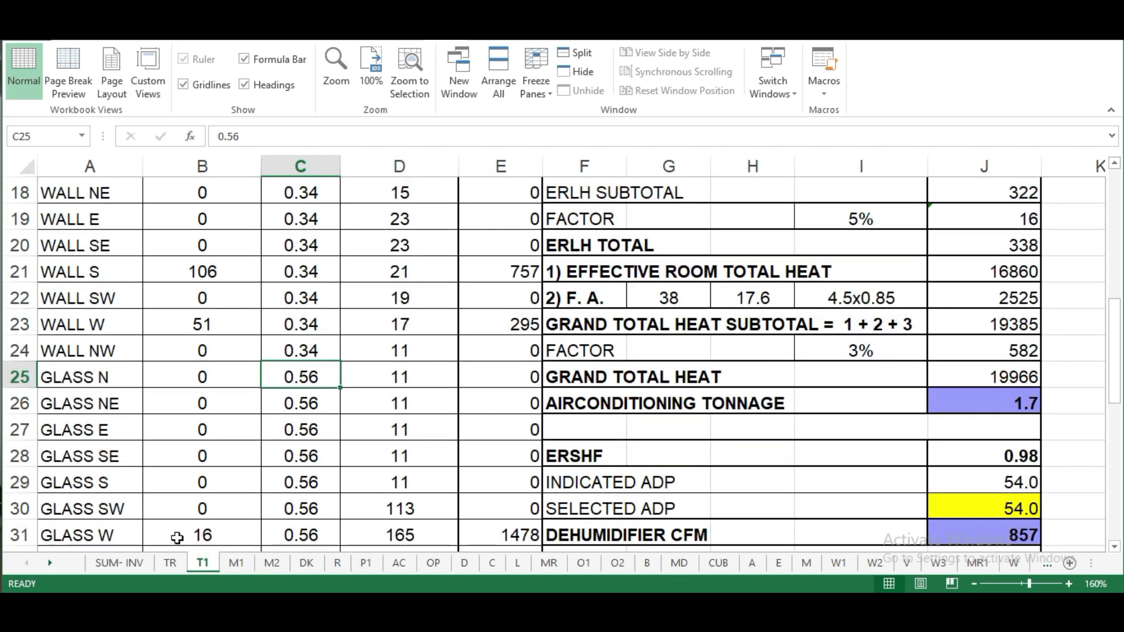
pyautogui.click(204, 534)
pyautogui.write('24')
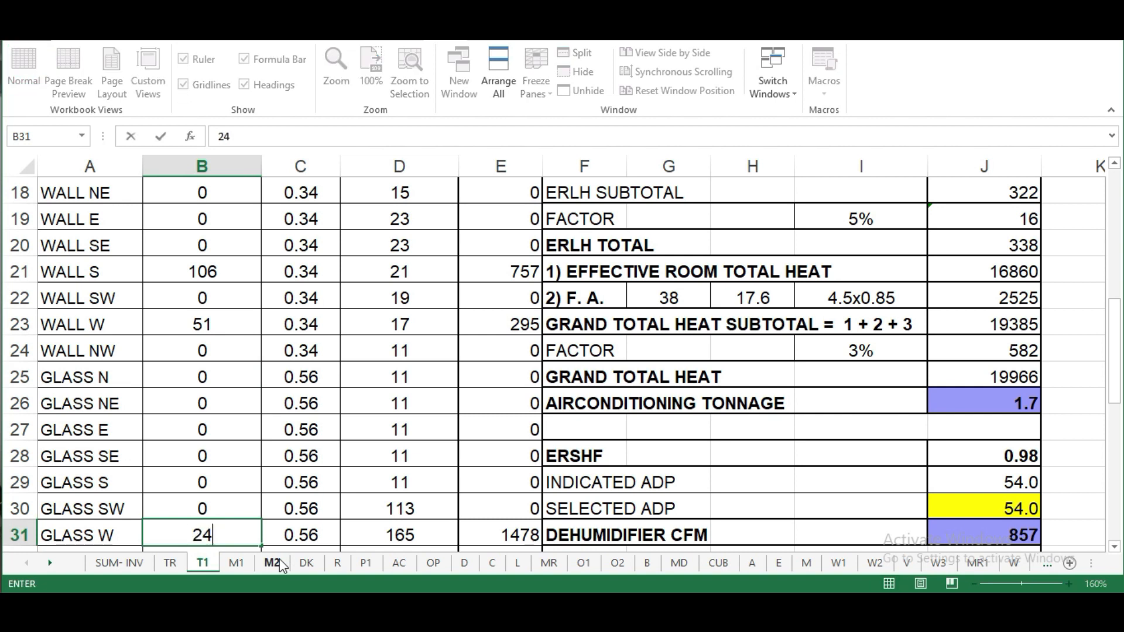
pyautogui.press('Return')
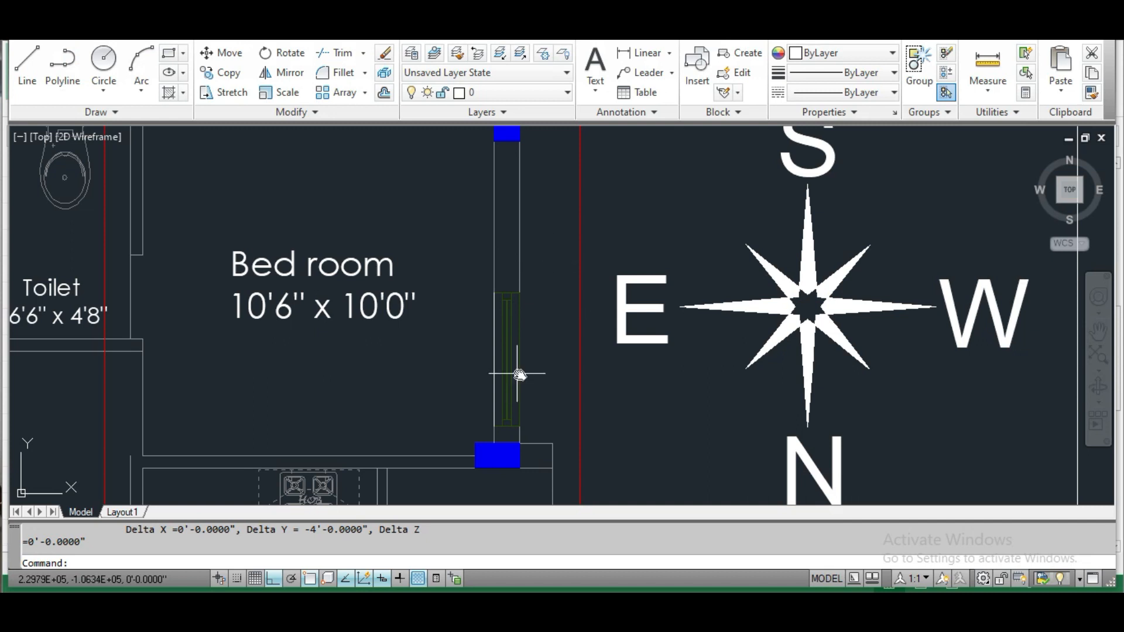
# Examine the bed room's west wall around the window in AutoCAD, and select WALL W's SQFT cell in Excel
pyautogui.moveTo(519, 374)
pyautogui.mouseDown()
pyautogui.moveTo(530, 288)
pyautogui.moveTo(532, 321)
pyautogui.mouseUp()
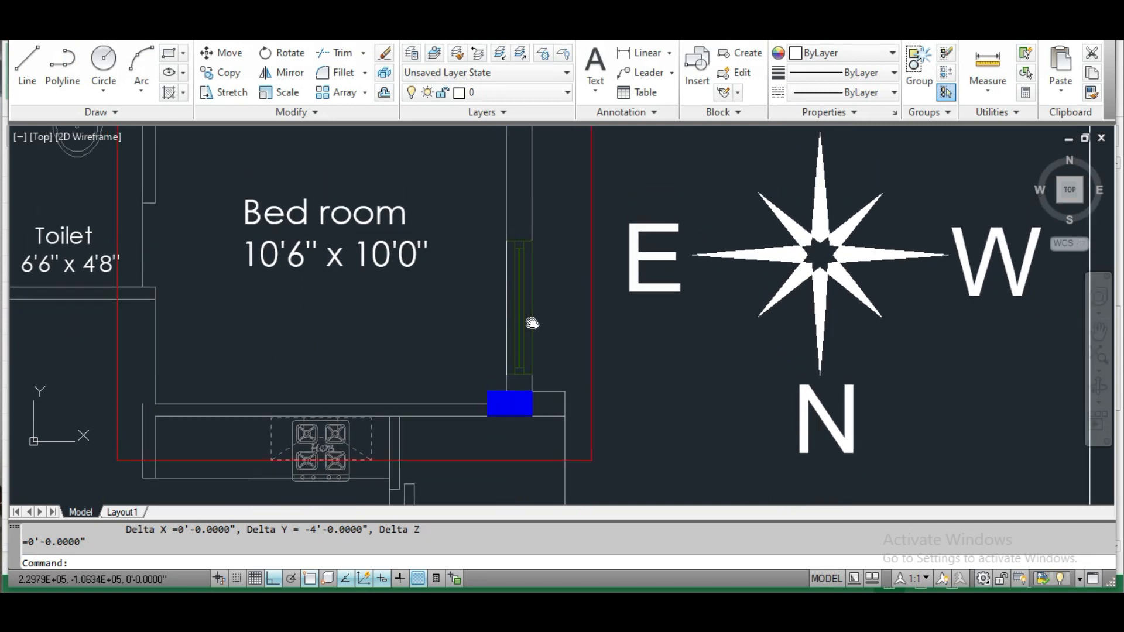
pyautogui.scroll(2, 530, 309)
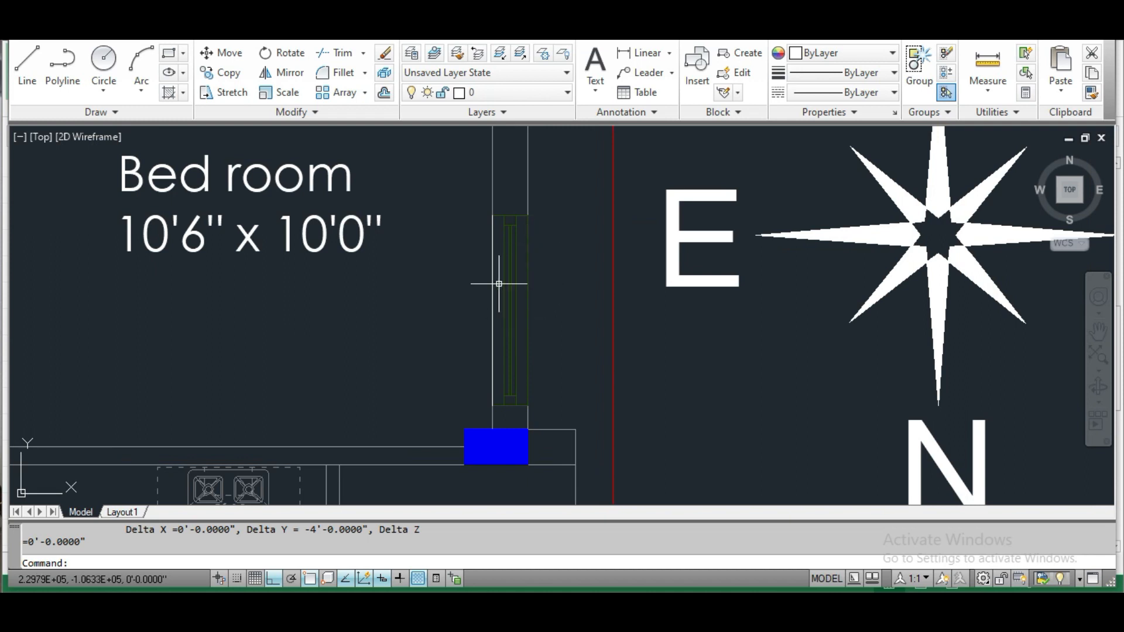
pyautogui.scroll(-3, 290, 240)
pyautogui.moveTo(319, 256)
pyautogui.mouseDown()
pyautogui.moveTo(396, 287)
pyautogui.moveTo(386, 323)
pyautogui.mouseUp()
pyautogui.moveTo(409, 371); pyautogui.dragTo(410, 321)
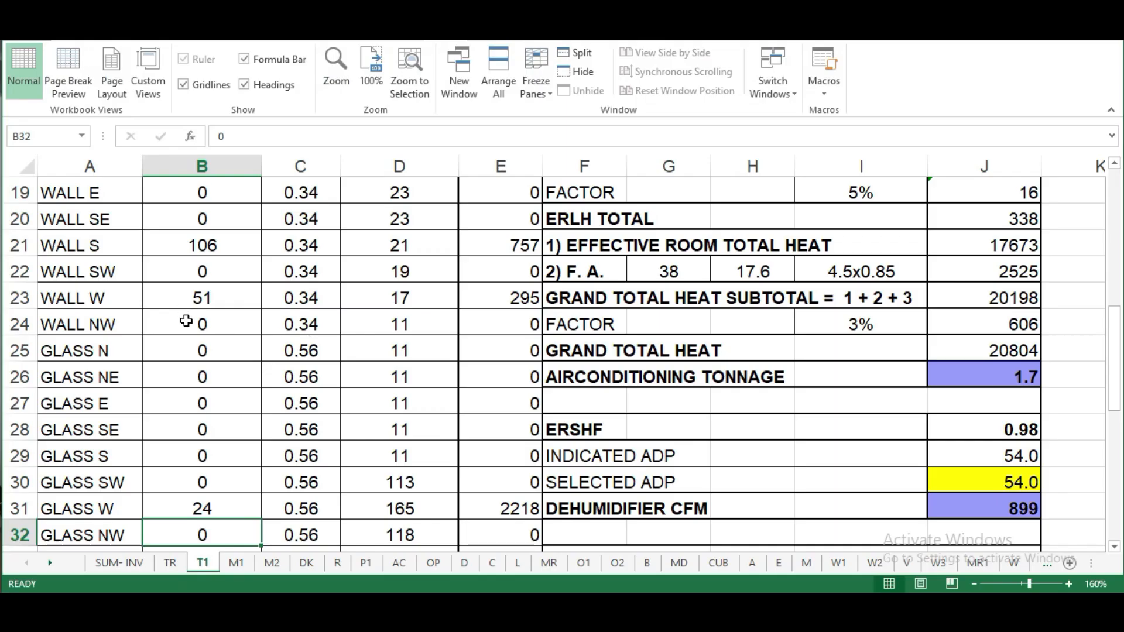
pyautogui.click(232, 295)
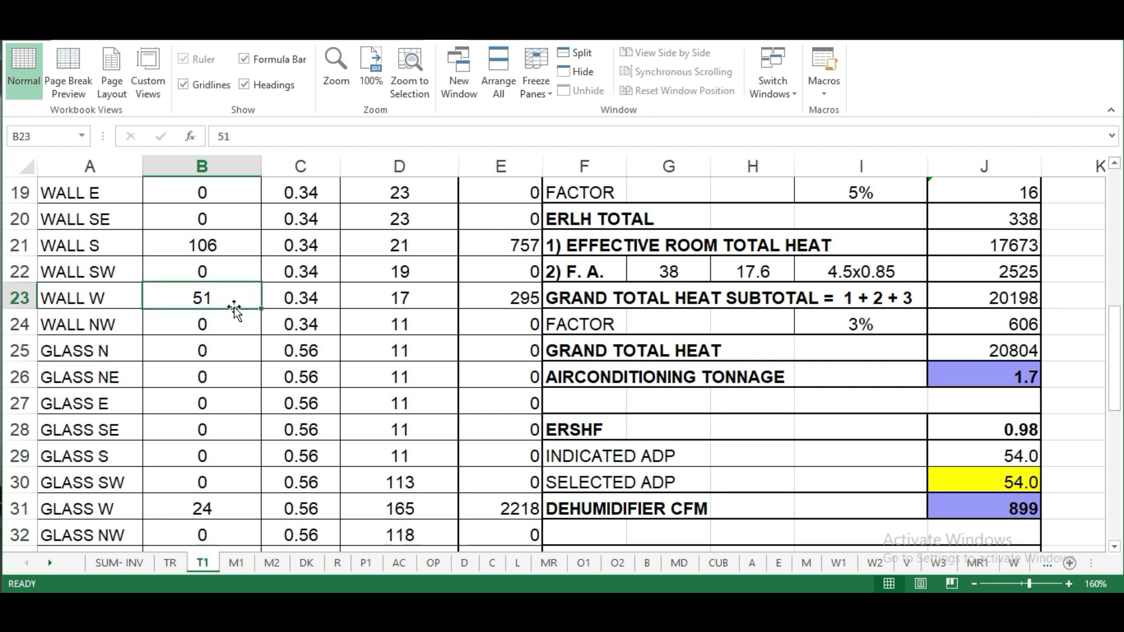
# Set the SQFT value of WALL W to 67
pyautogui.write('67')
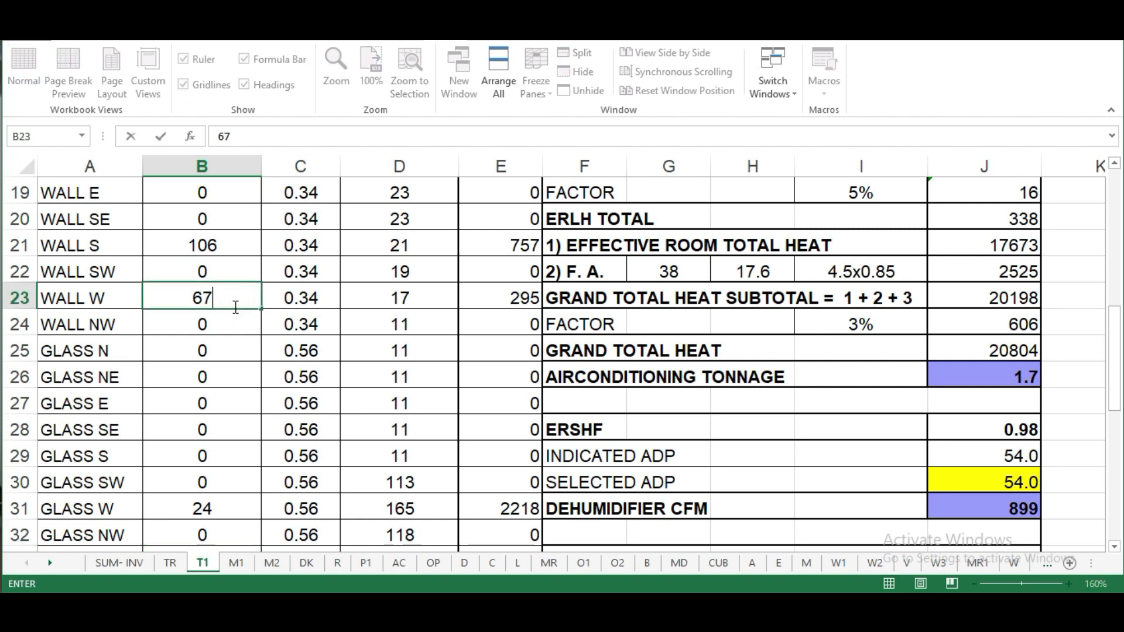
pyautogui.press('Return')
pyautogui.scroll(-2, 232, 297)
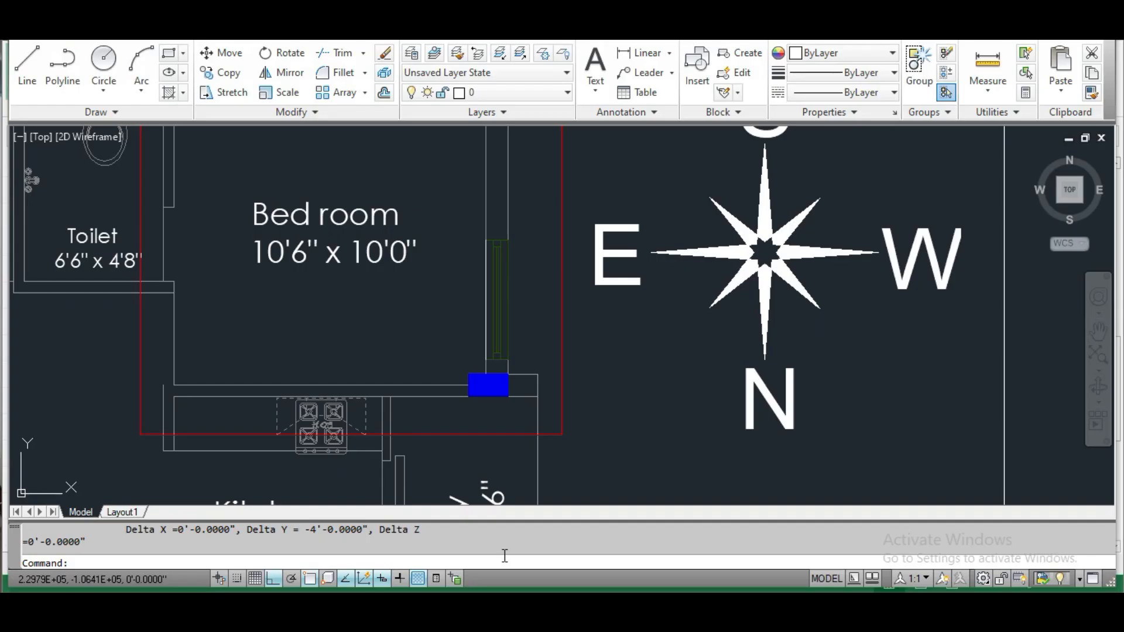
# Switch to AutoCAD and examine the bed room's kitchen-side wall and the opposite south wall by selecting their inner lines
pyautogui.scroll(-2, 427, 376)
pyautogui.moveTo(339, 371); pyautogui.dragTo(380, 372)
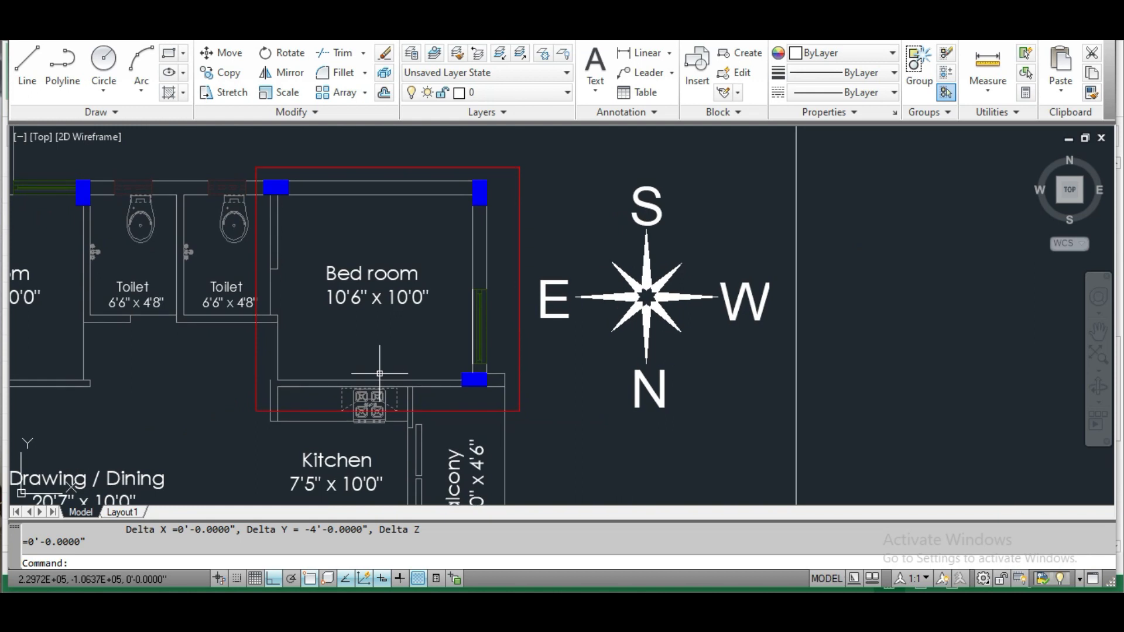
pyautogui.scroll(4, 331, 382)
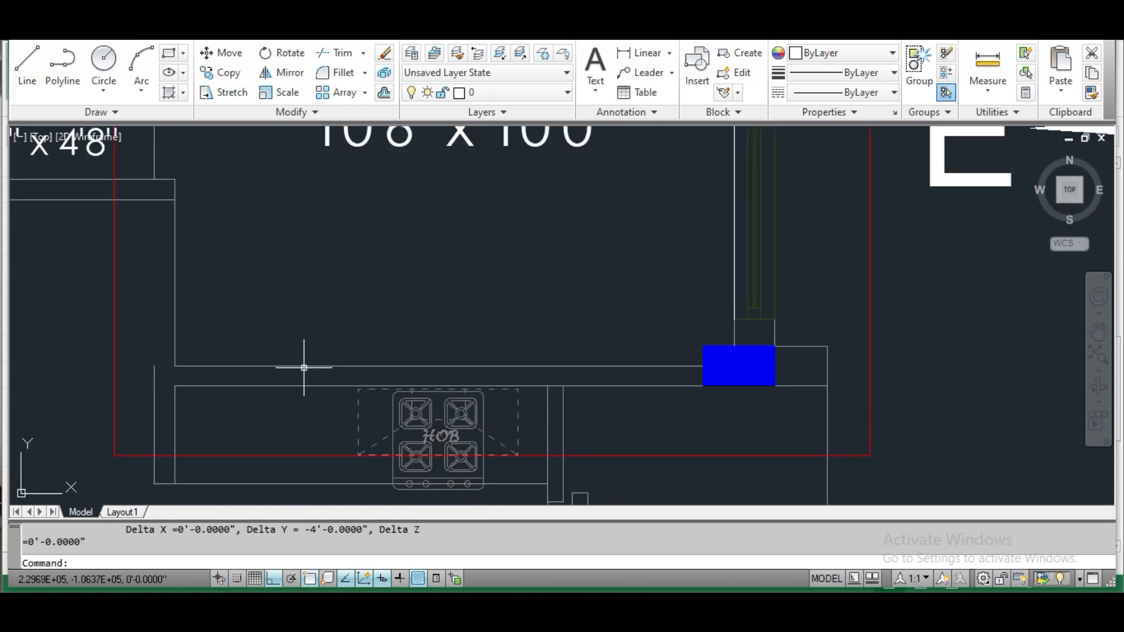
pyautogui.click(303, 367)
pyautogui.scroll(-2, 368, 298)
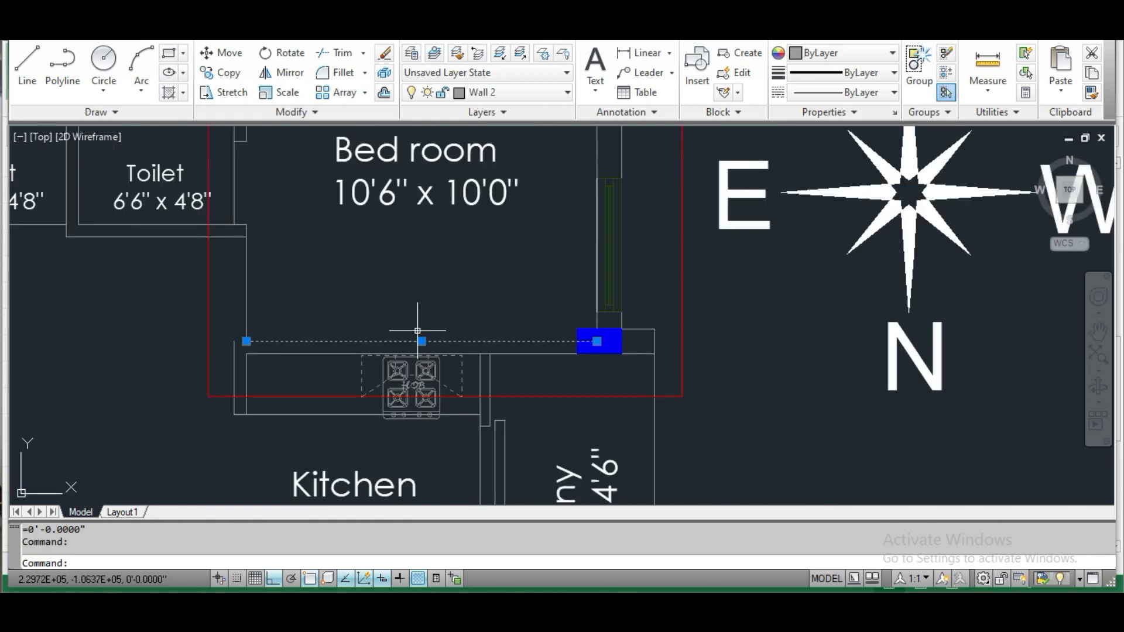
pyautogui.moveTo(413, 296)
pyautogui.mouseDown()
pyautogui.moveTo(421, 406)
pyautogui.moveTo(431, 306)
pyautogui.mouseUp()
pyautogui.scroll(-2, 431, 306)
pyautogui.press('Escape')
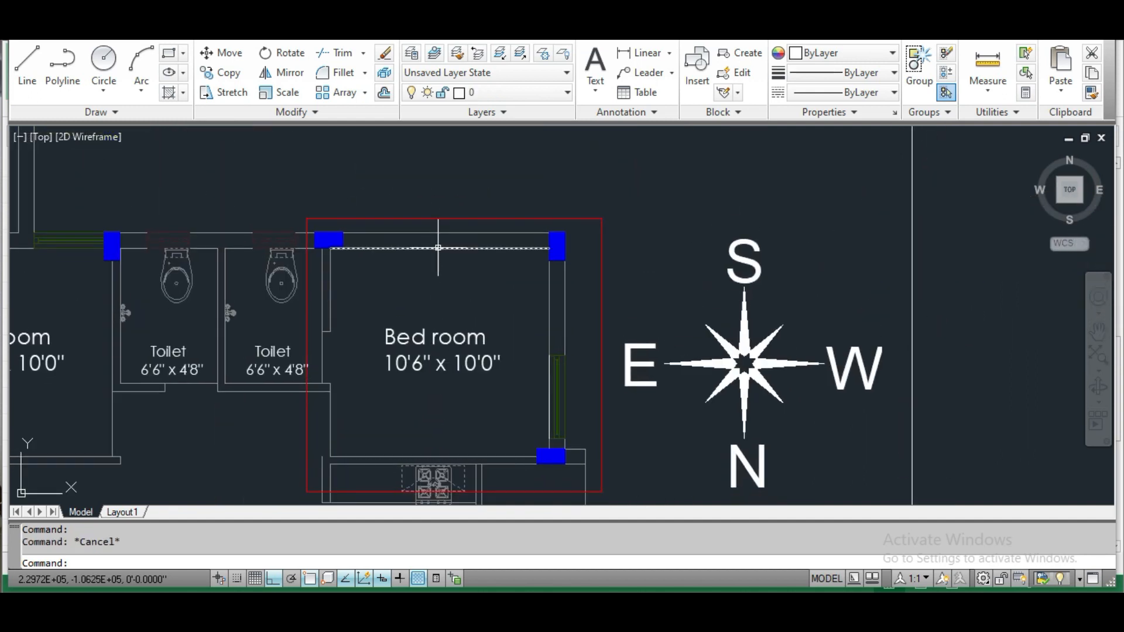
pyautogui.click(438, 248)
pyautogui.press('Escape')
pyautogui.moveTo(461, 367)
pyautogui.mouseDown()
pyautogui.moveTo(457, 272)
pyautogui.moveTo(458, 282)
pyautogui.mouseUp()
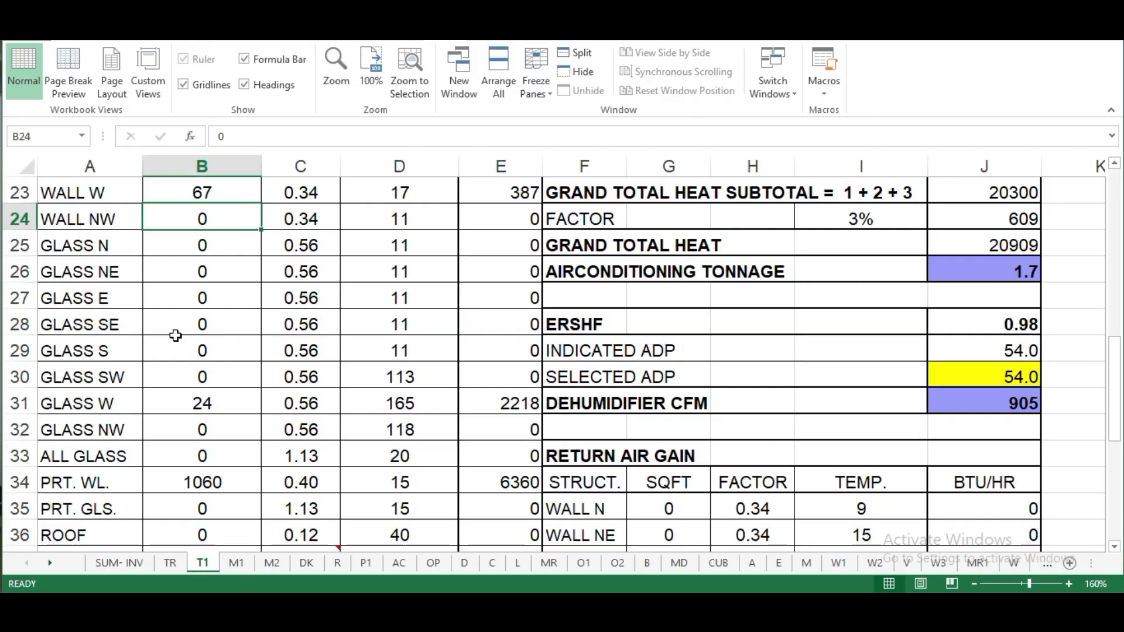
# Return to Excel and set the SQFT value of PRT. WL. to 106
pyautogui.scroll(-2, 206, 436)
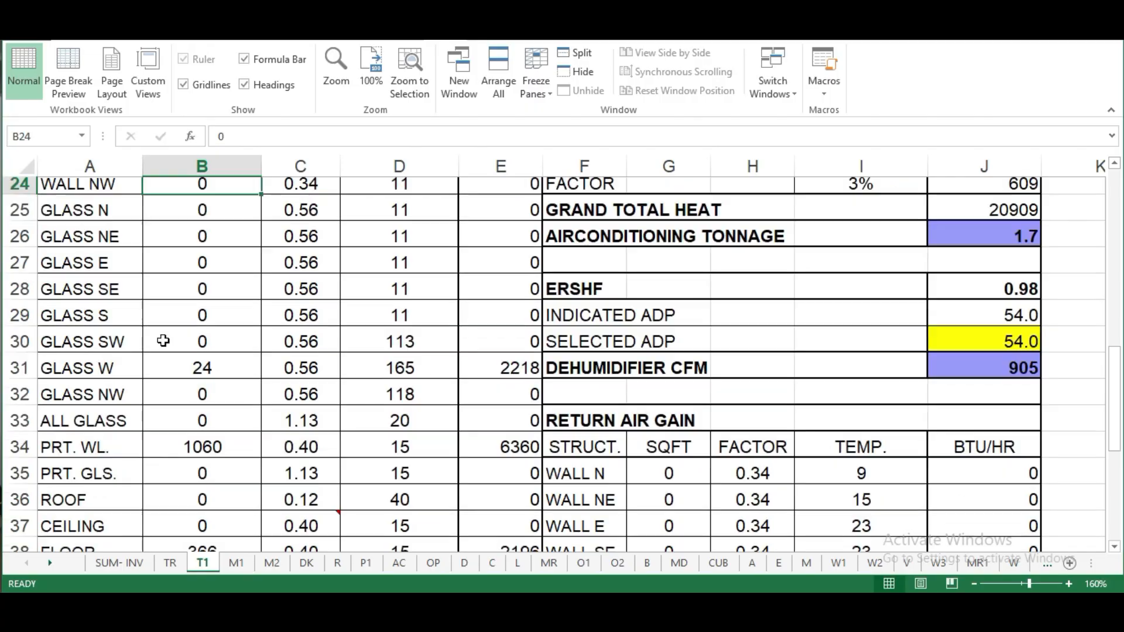
pyautogui.click(223, 432)
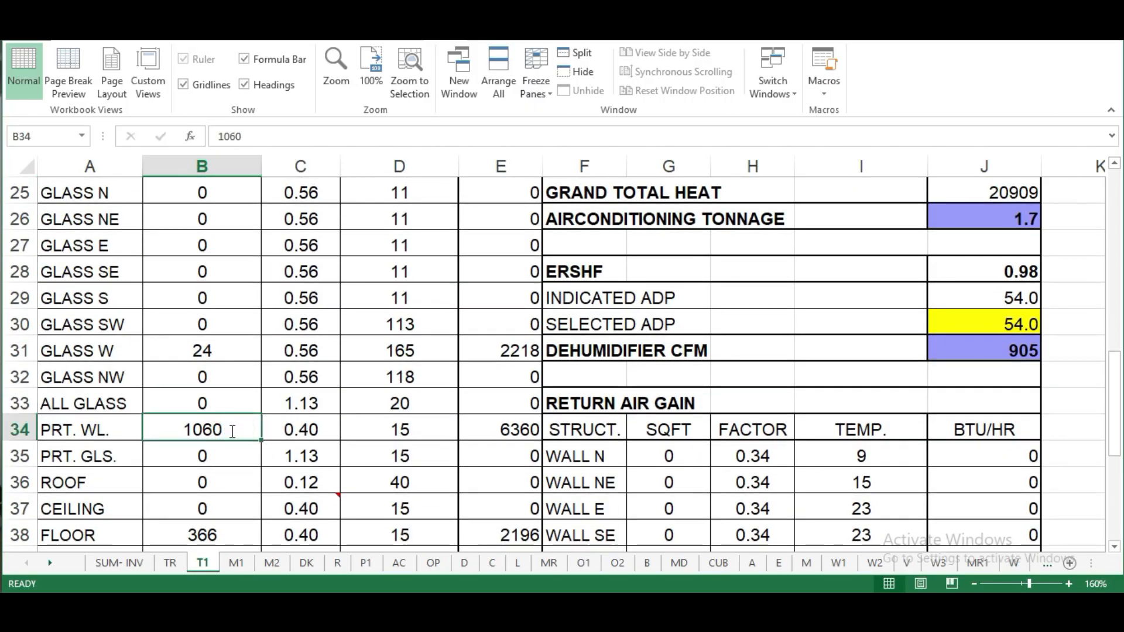
pyautogui.write('106')
pyautogui.press('Return')
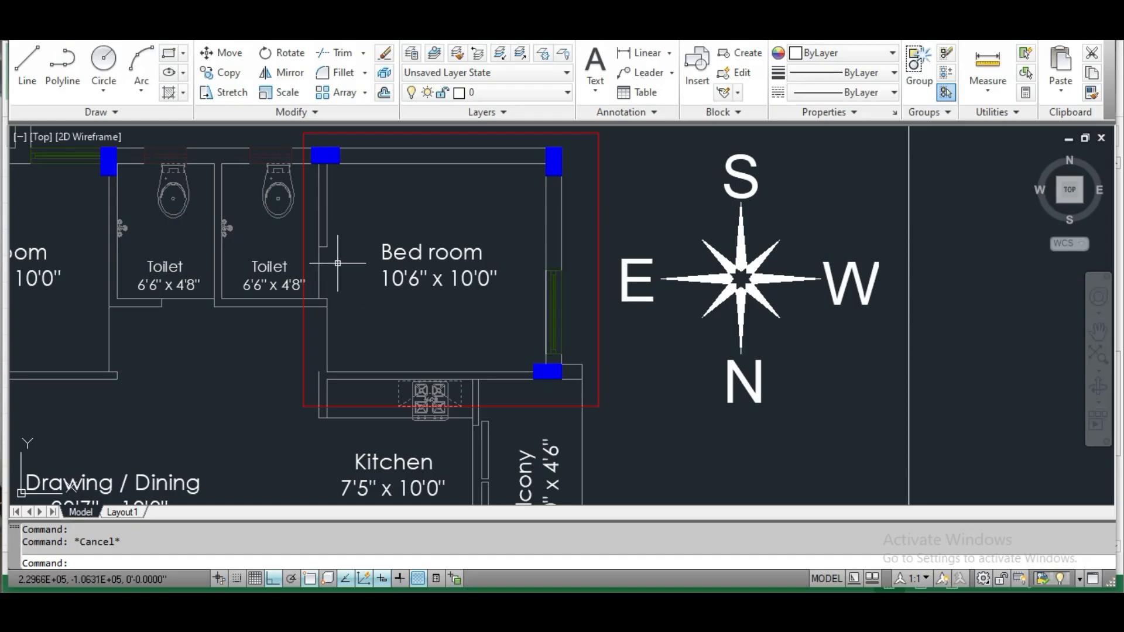
# Switch to AutoCAD and examine the bed room's remaining partition wall beside the toilet
pyautogui.moveTo(333, 263); pyautogui.dragTo(348, 306)
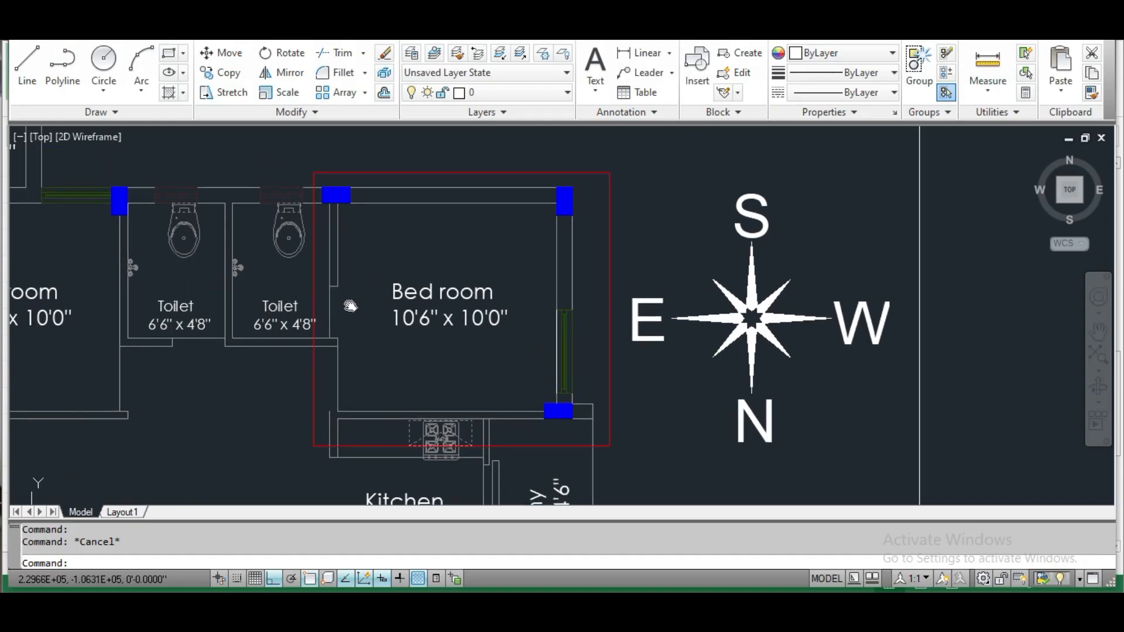
pyautogui.scroll(2, 351, 275)
pyautogui.scroll(3, 532, 342)
pyautogui.scroll(2, 537, 351)
pyautogui.scroll(-7, 536, 351)
pyautogui.moveTo(540, 355); pyautogui.dragTo(552, 294)
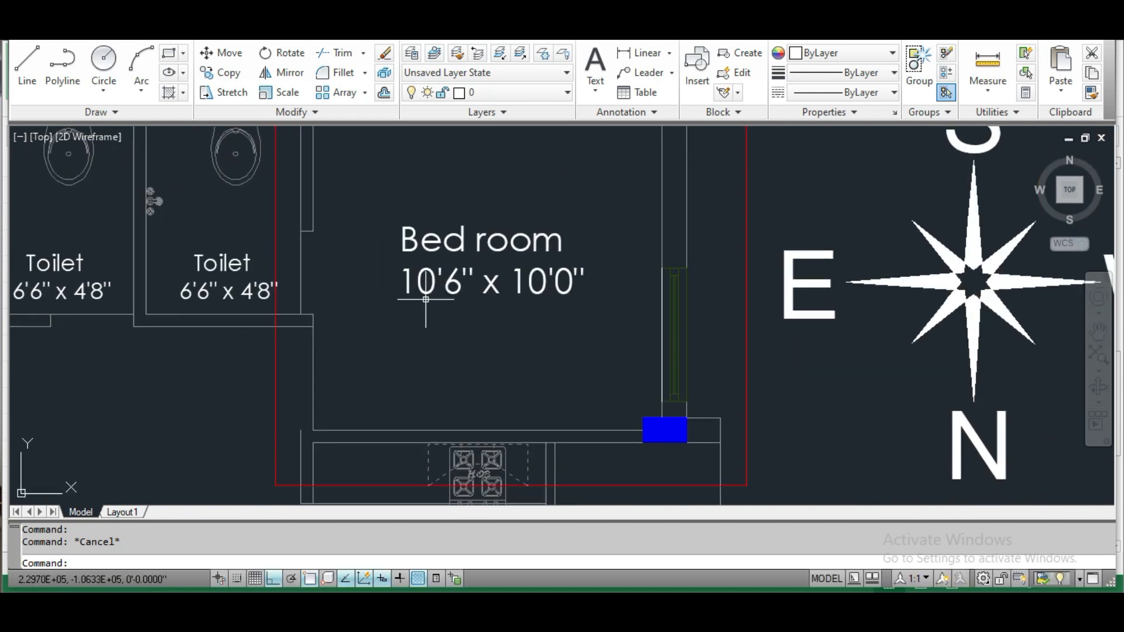
pyautogui.moveTo(416, 271); pyautogui.dragTo(415, 341)
pyautogui.scroll(-2, 376, 246)
pyautogui.moveTo(376, 246)
pyautogui.mouseDown()
pyautogui.moveTo(377, 175)
pyautogui.moveTo(377, 226)
pyautogui.mouseUp()
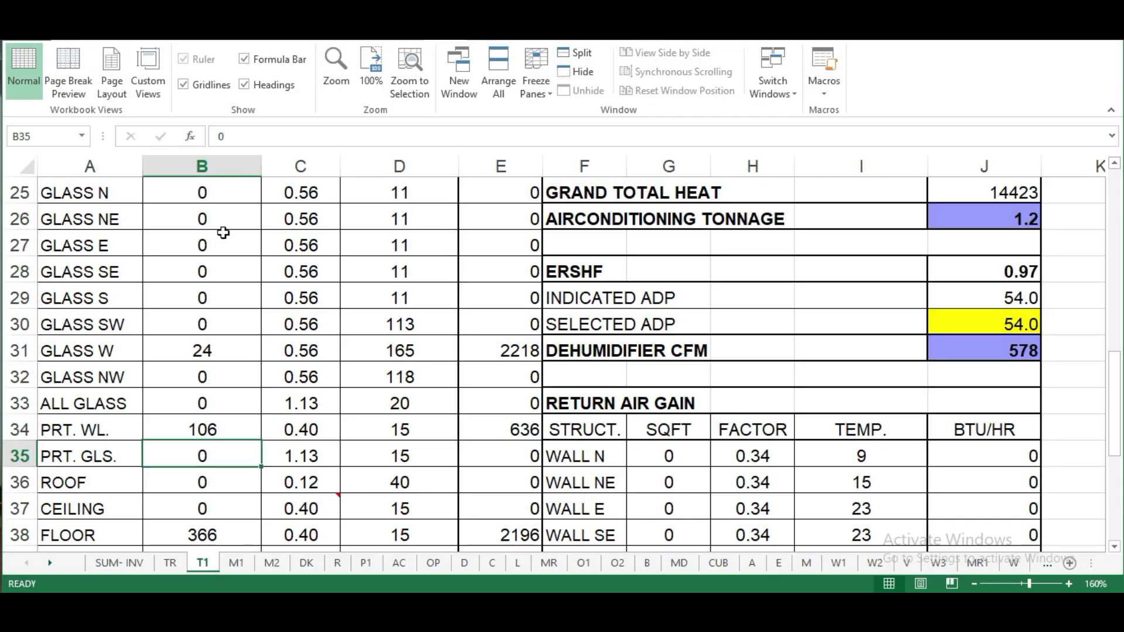
# Set the SQFT value of PRT. WL. to 206 in the Excel heat load sheet
pyautogui.scroll(-1, 234, 328)
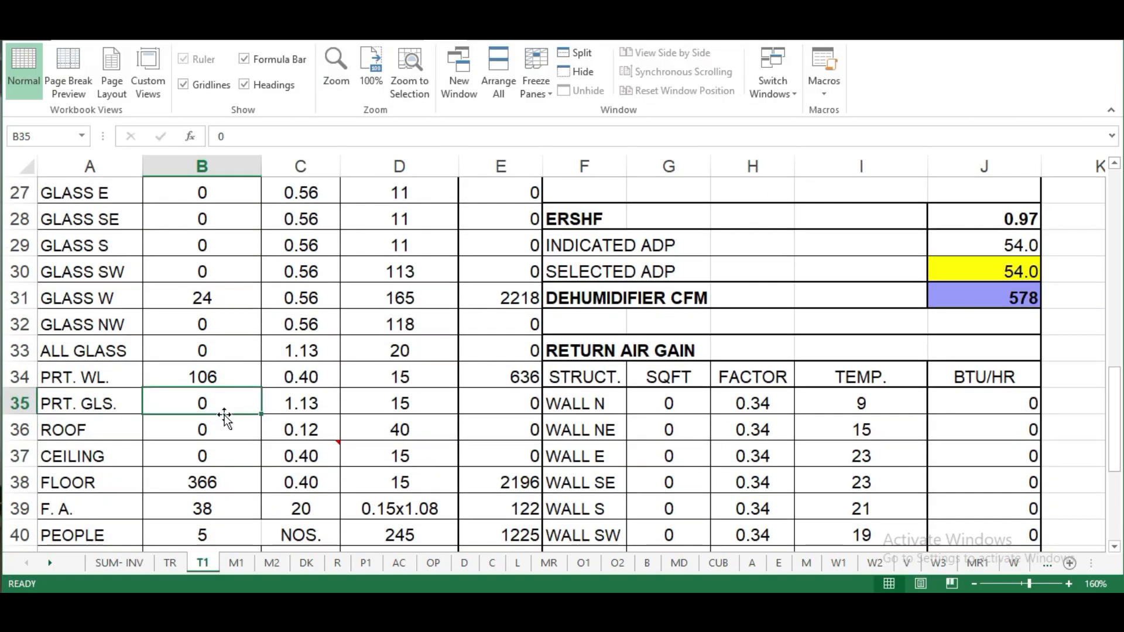
pyautogui.click(228, 372)
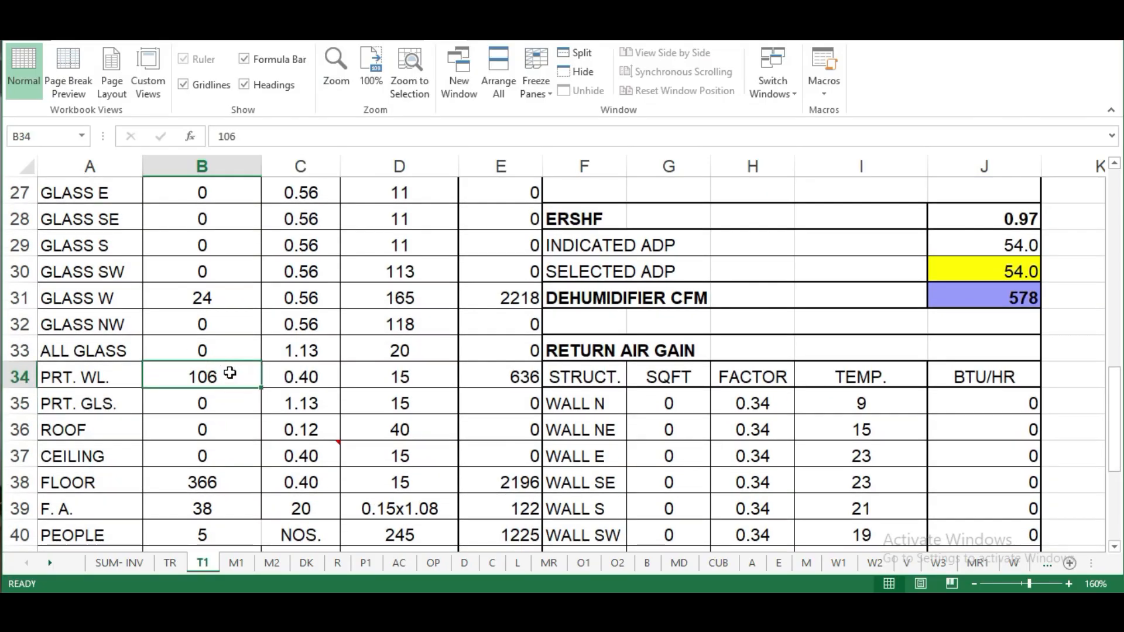
pyautogui.write('206')
pyautogui.press('Return')
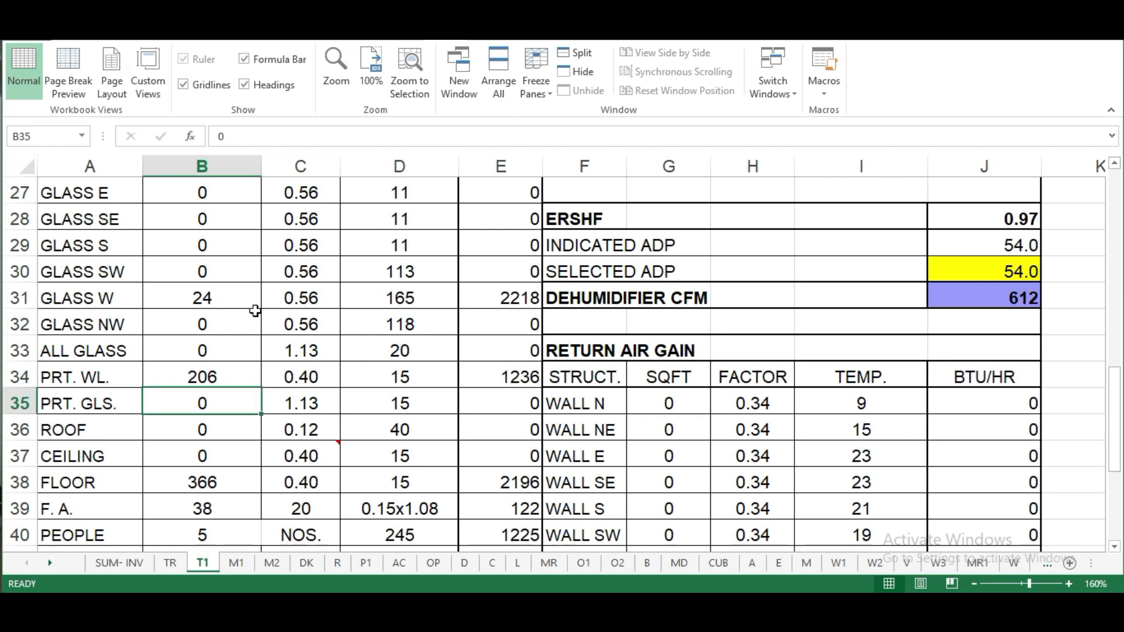
# Review the ROOF and CEILING area cells and the FC LVL height in the sheet's room data
pyautogui.click(223, 428)
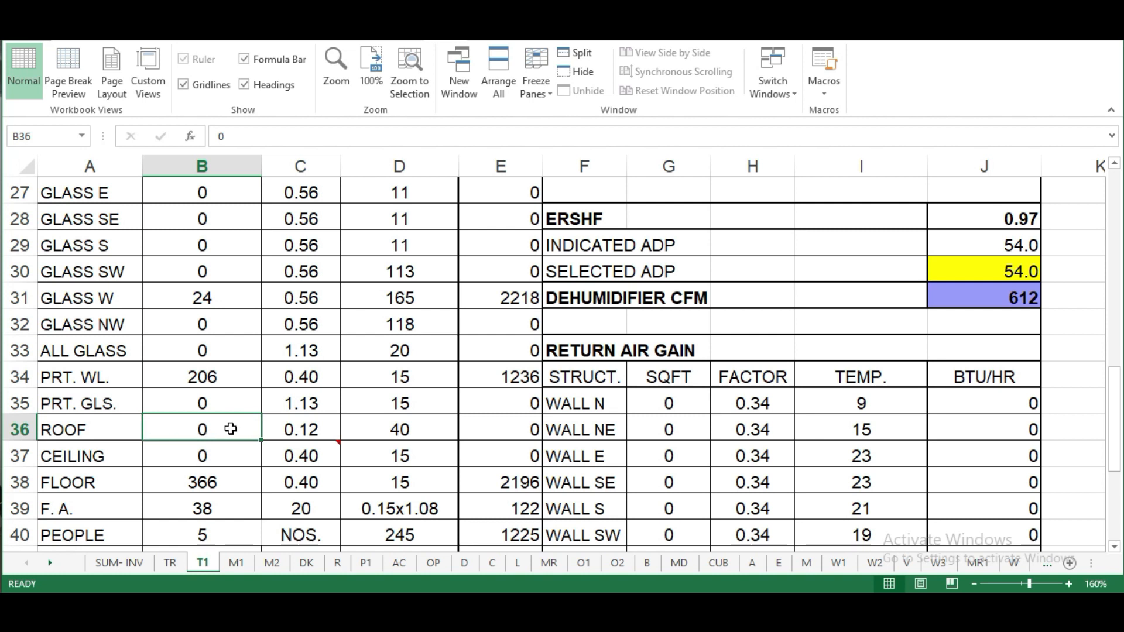
pyautogui.click(231, 457)
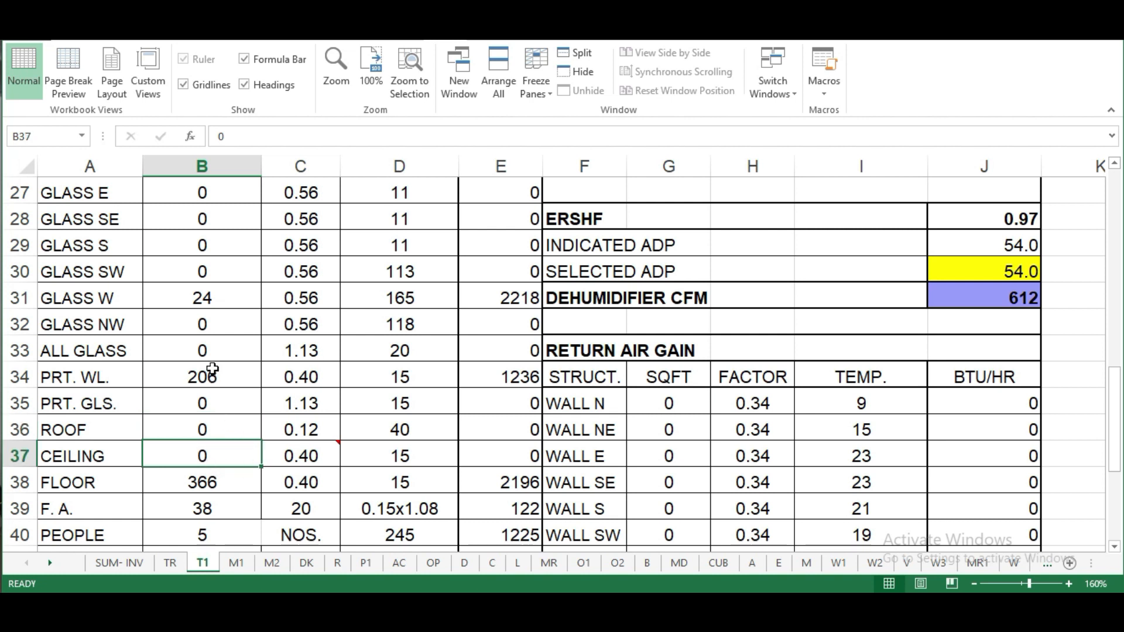
pyautogui.scroll(2, 212, 368)
pyautogui.scroll(7, 211, 367)
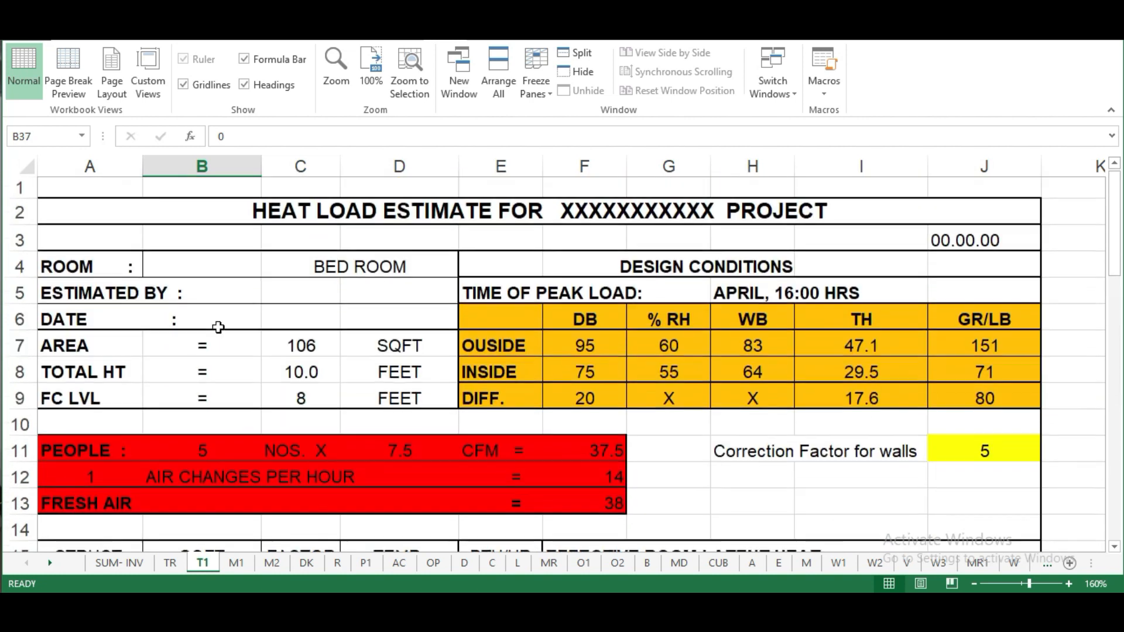
pyautogui.click(320, 404)
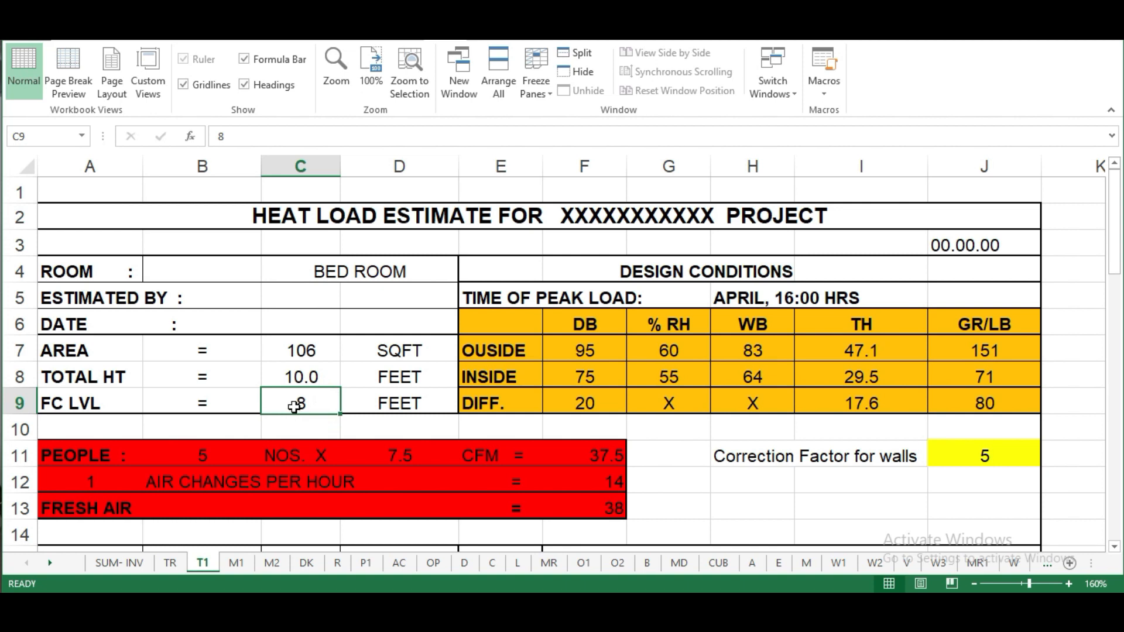
pyautogui.scroll(-7, 296, 404)
pyautogui.scroll(-4, 291, 376)
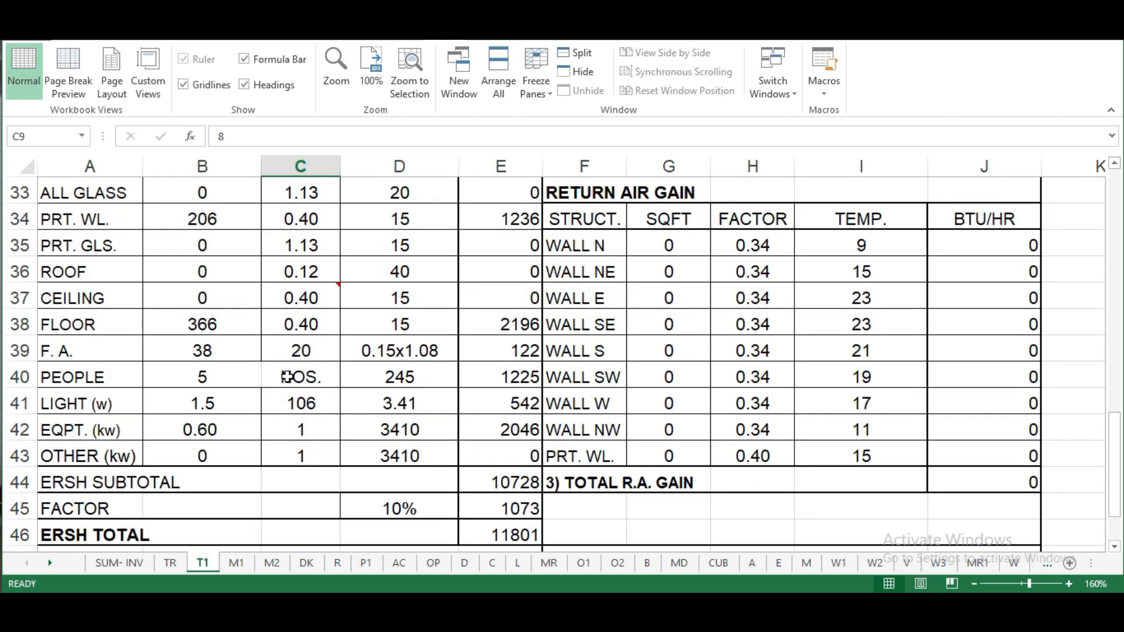
# Set the SQFT value of CEILING to 106 and that of FLOOR to 0
pyautogui.click(203, 296)
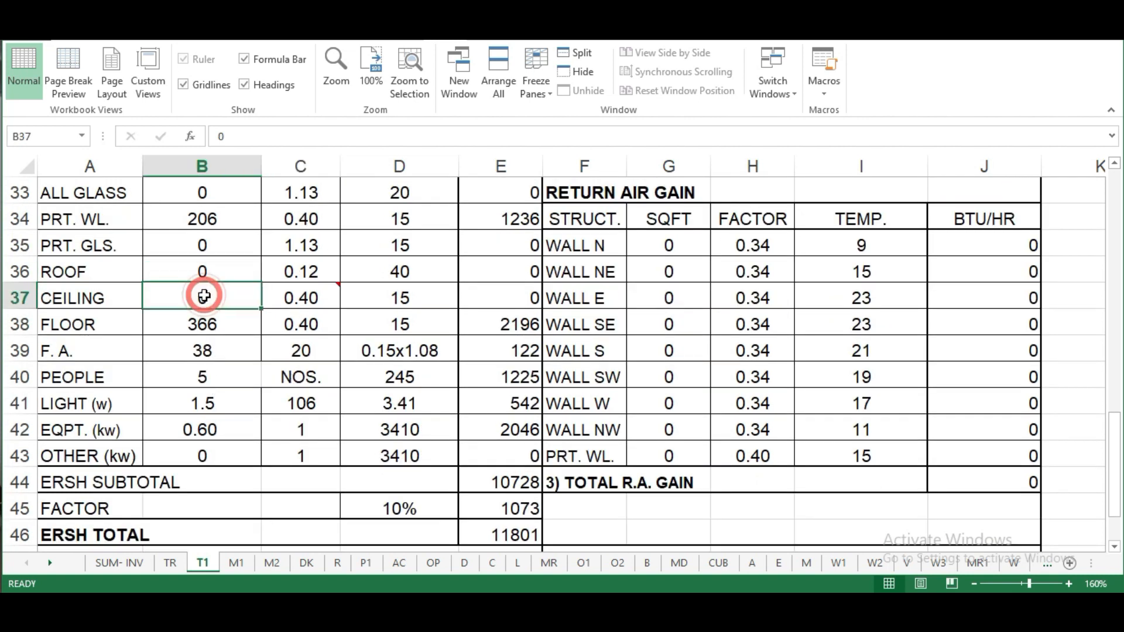
pyautogui.write('106')
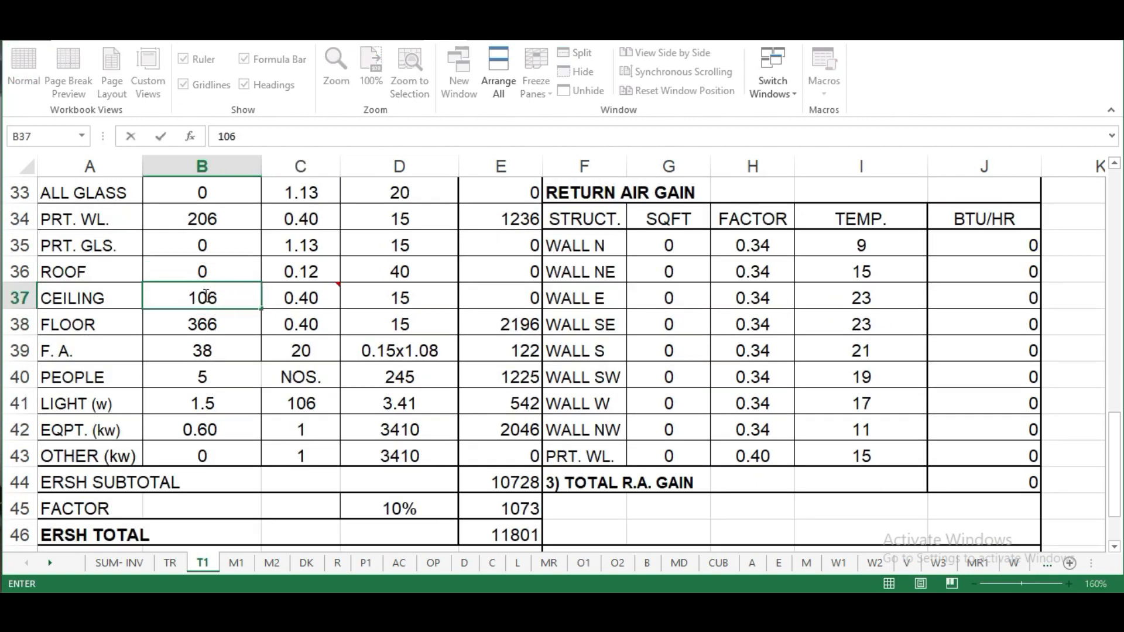
pyautogui.press('Return')
pyautogui.click(237, 325)
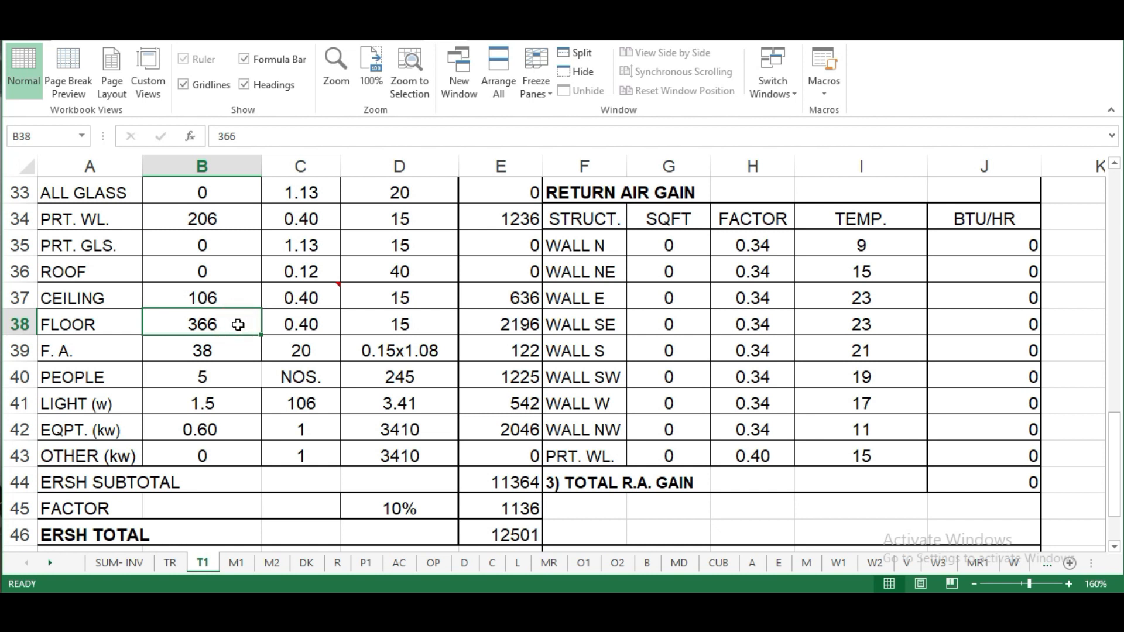
pyautogui.write('0')
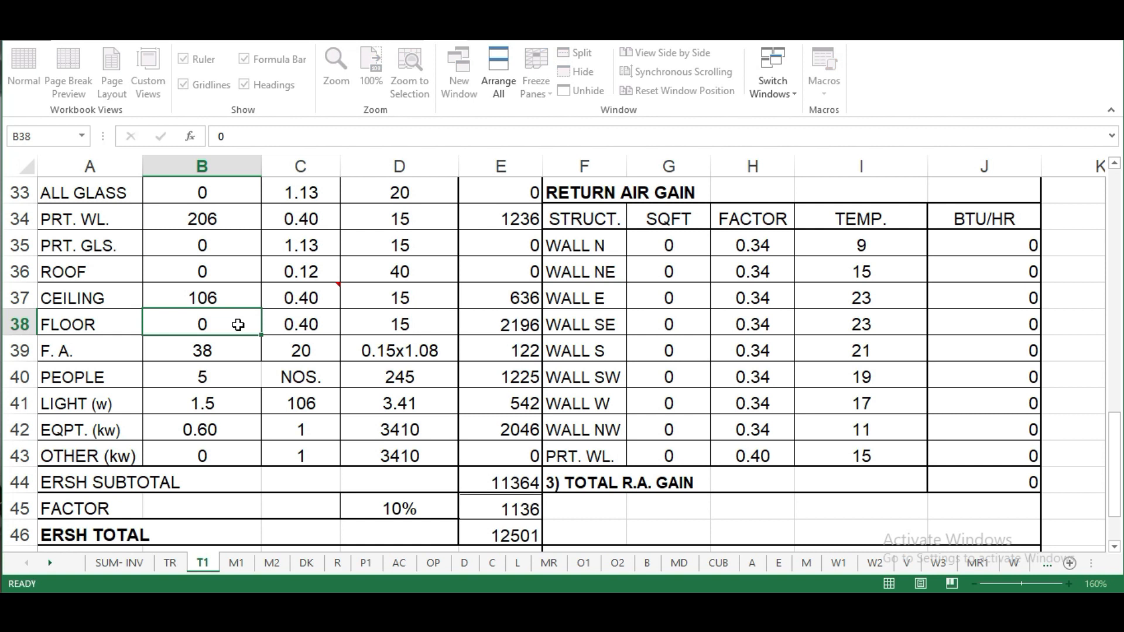
pyautogui.press('Return')
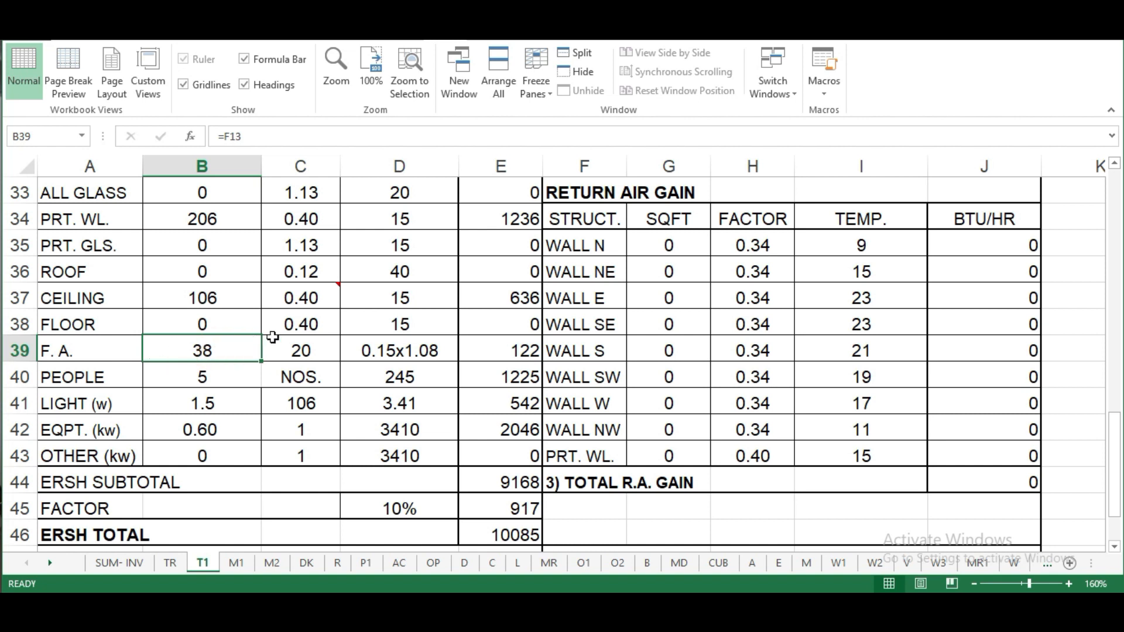
# Trace the F. A. quantity to the FRESH AIR formula in F13, and inspect the references in the F. A. and PEOPLE rows
pyautogui.scroll(4, 272, 333)
pyautogui.scroll(7, 274, 332)
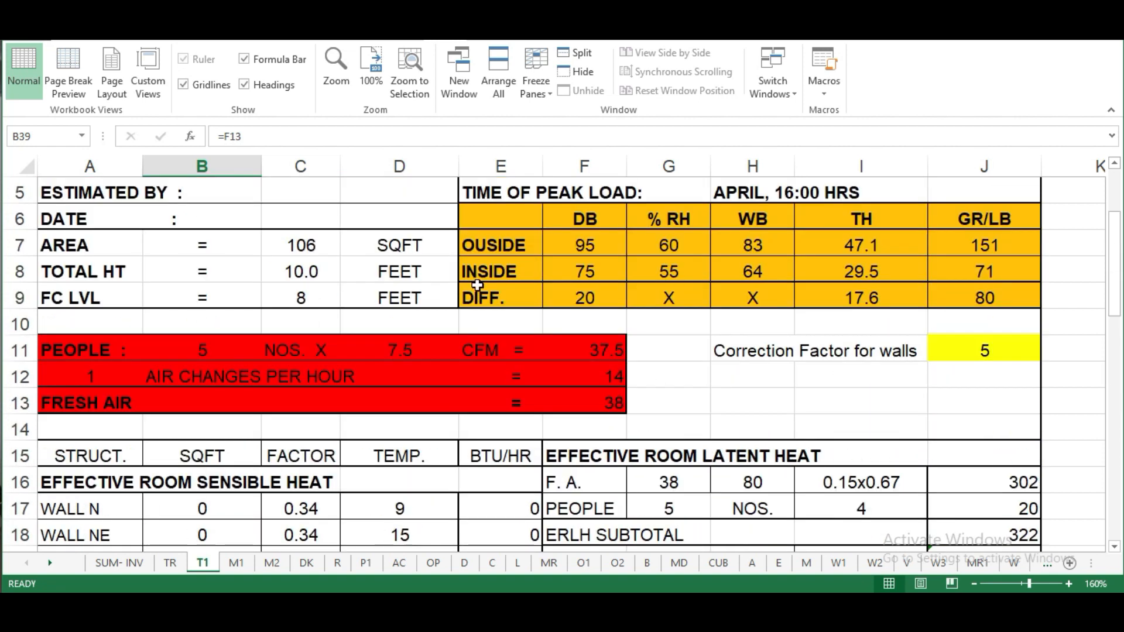
pyautogui.click(619, 509)
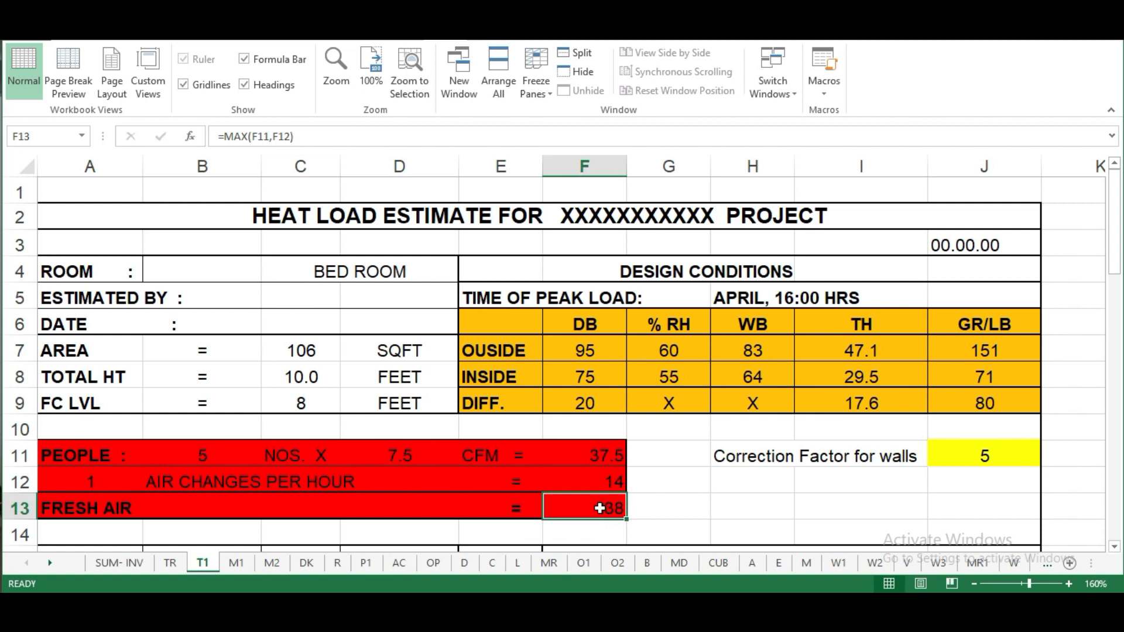
pyautogui.scroll(-7, 346, 318)
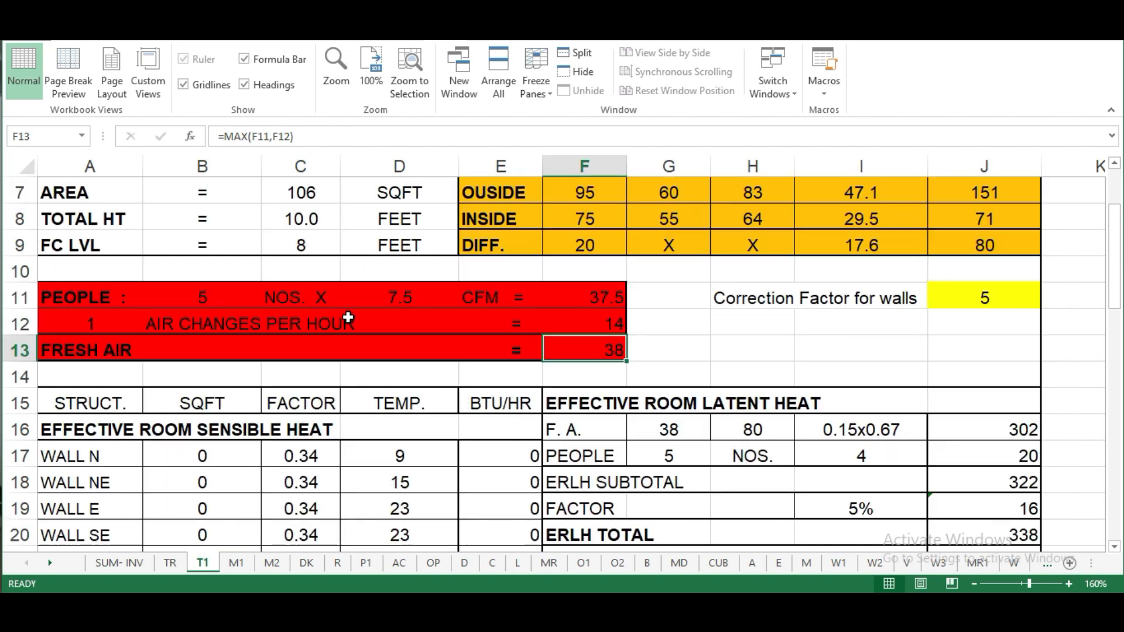
pyautogui.scroll(-3, 346, 317)
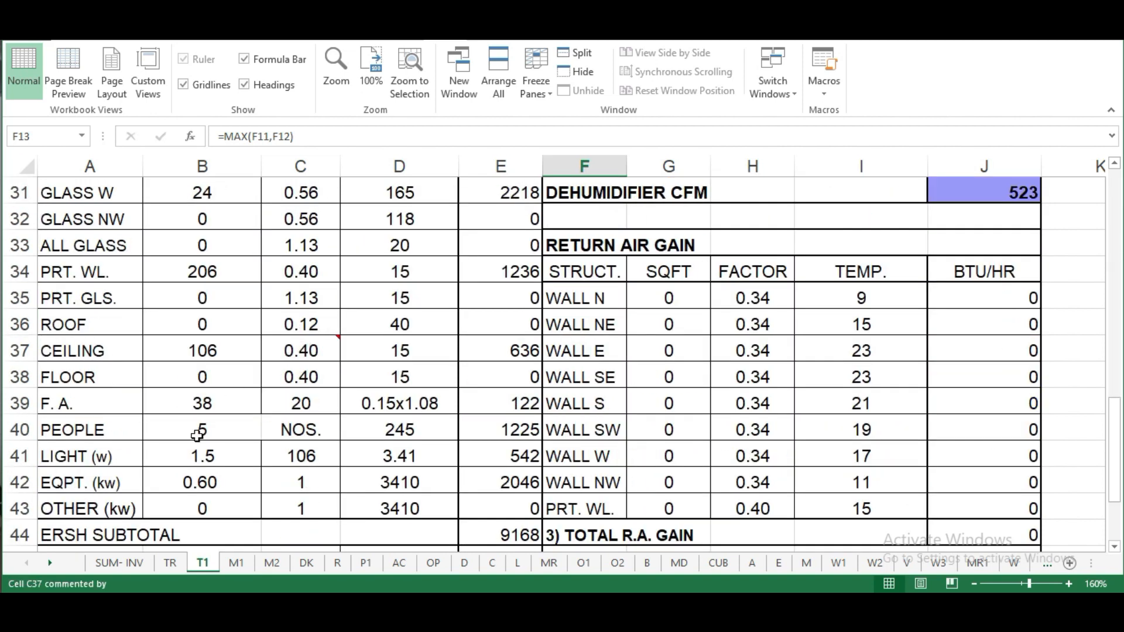
pyautogui.click(214, 400)
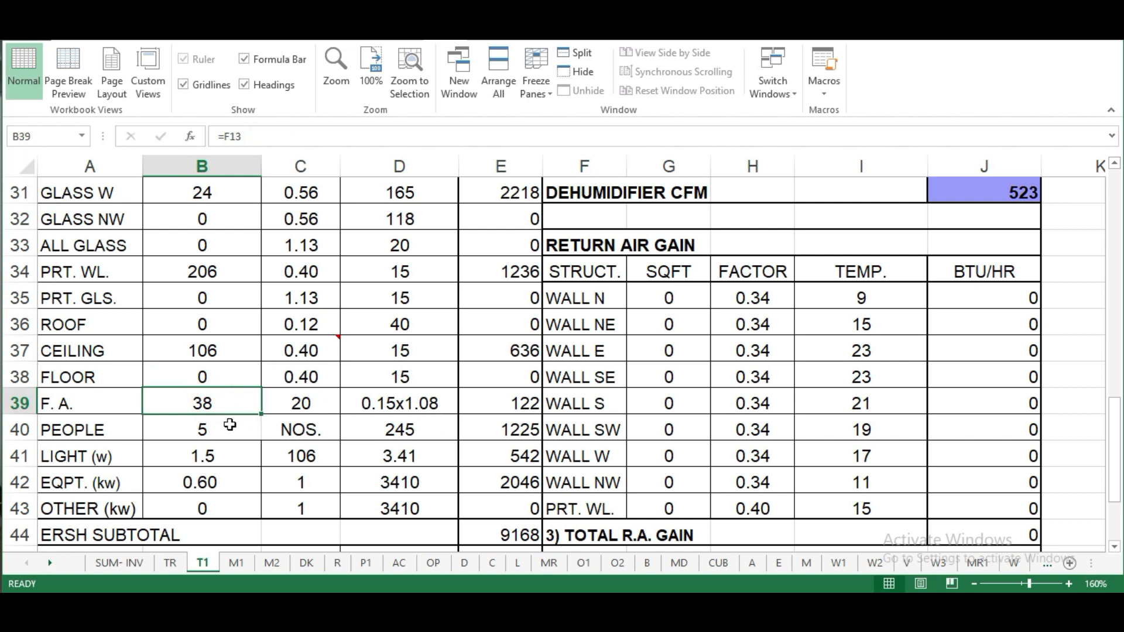
pyautogui.click(240, 427)
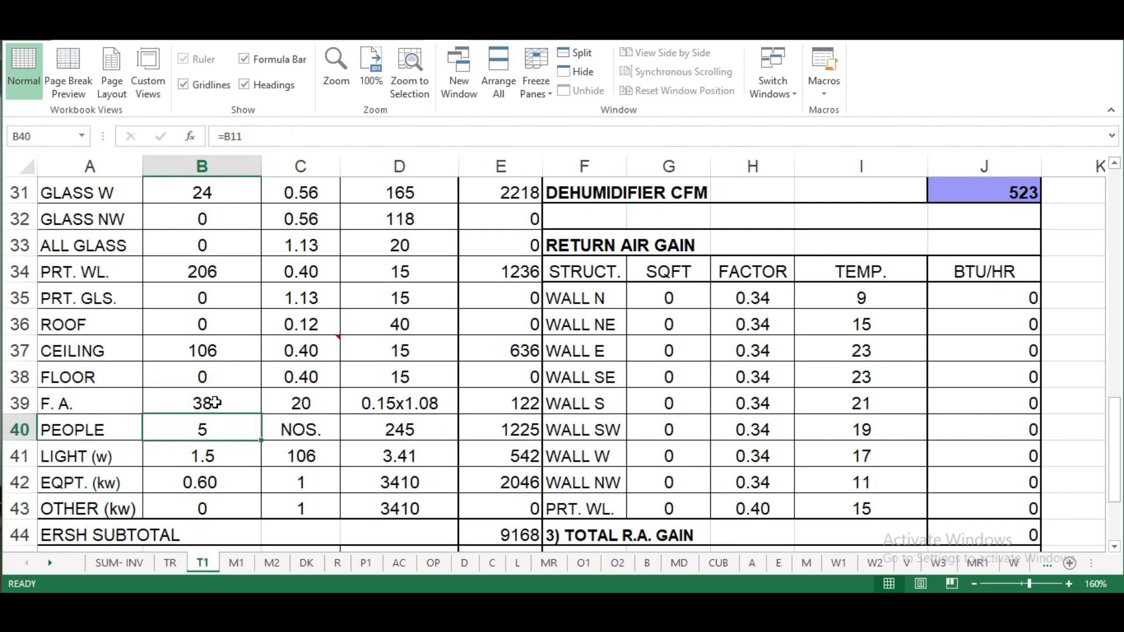
# Enter =C7 as the LIGHT (w) row's area reference and check it against the room's AREA cell
pyautogui.click(234, 457)
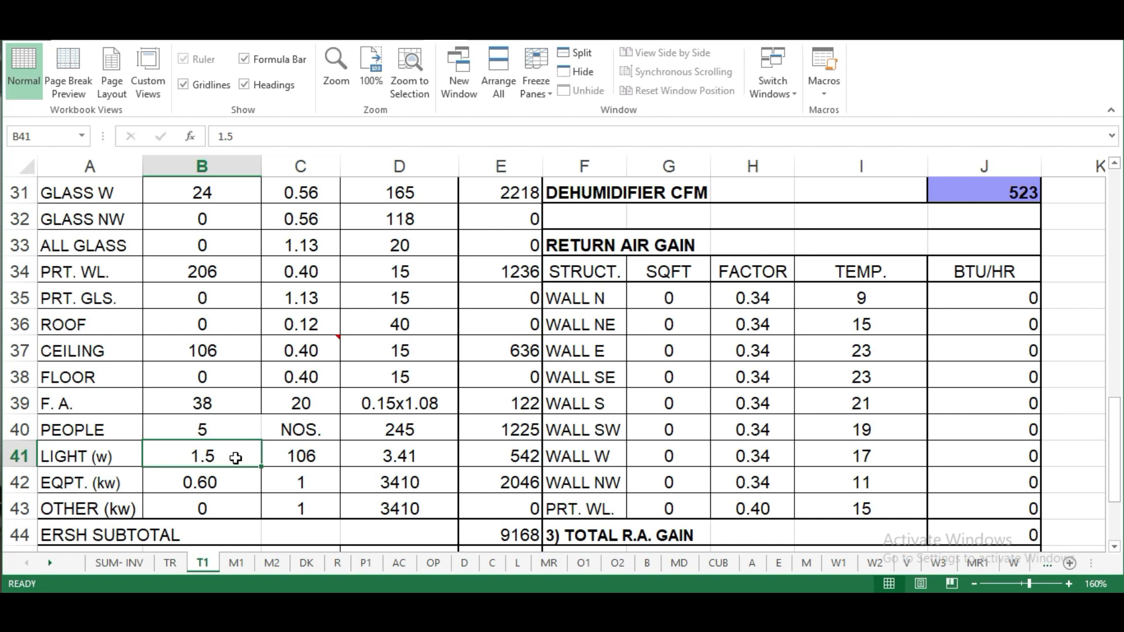
pyautogui.click(314, 457)
pyautogui.write('=C7')
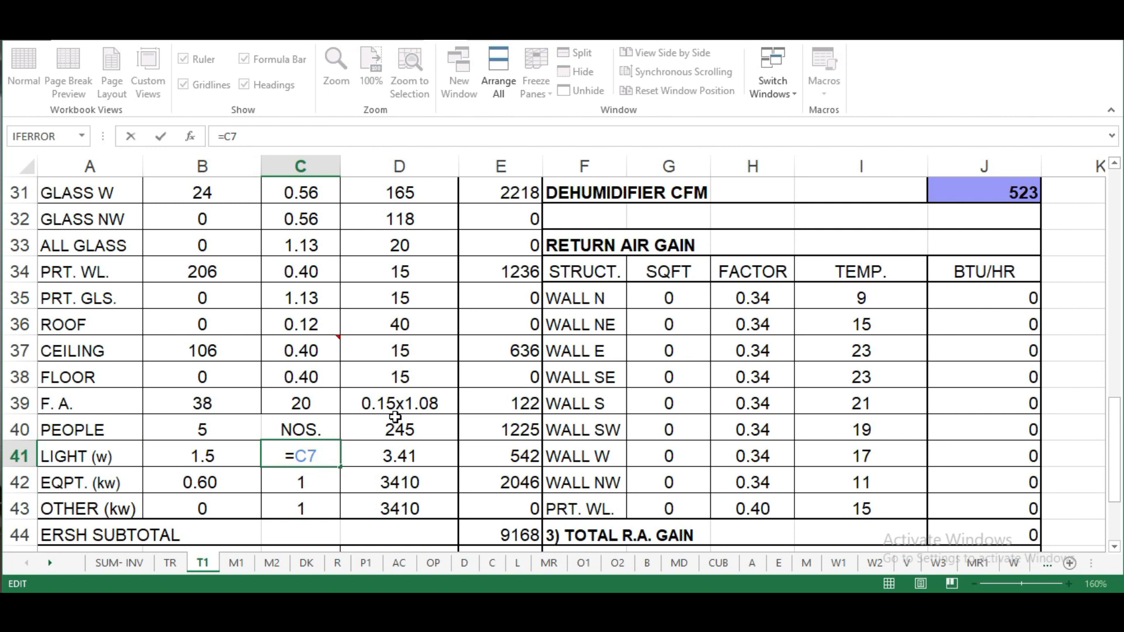
pyautogui.scroll(5, 395, 416)
pyautogui.hotkey('ctrl', 'Return')
pyautogui.scroll(9, 395, 416)
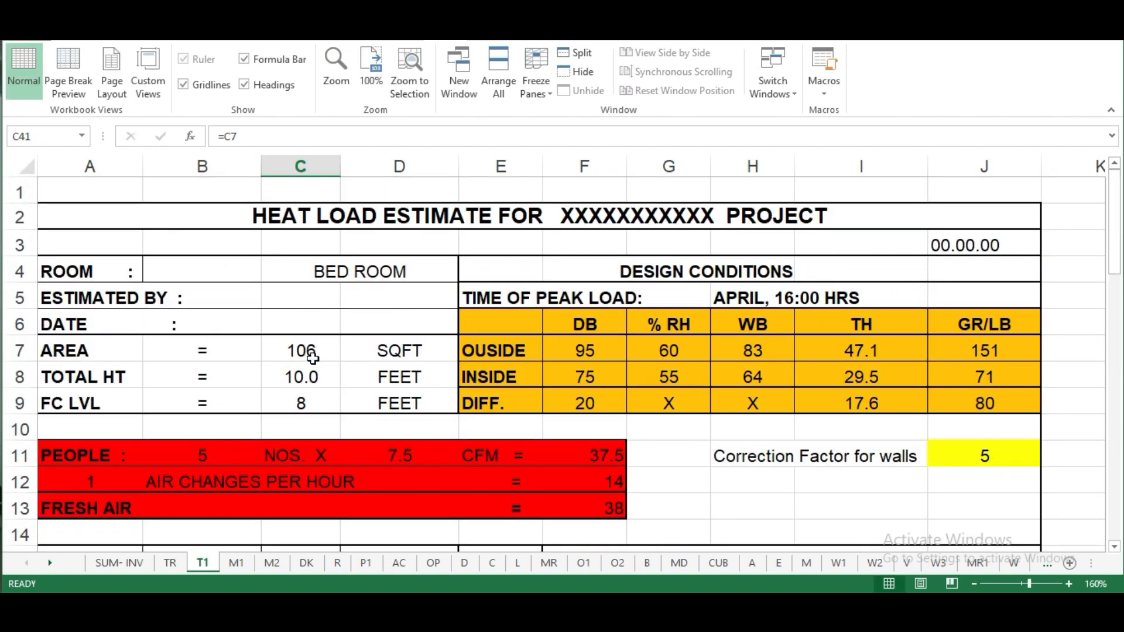
# Review the room's AREA cell and the conversion factor in the LIGHT (w) row
pyautogui.click(310, 351)
pyautogui.scroll(-9, 315, 339)
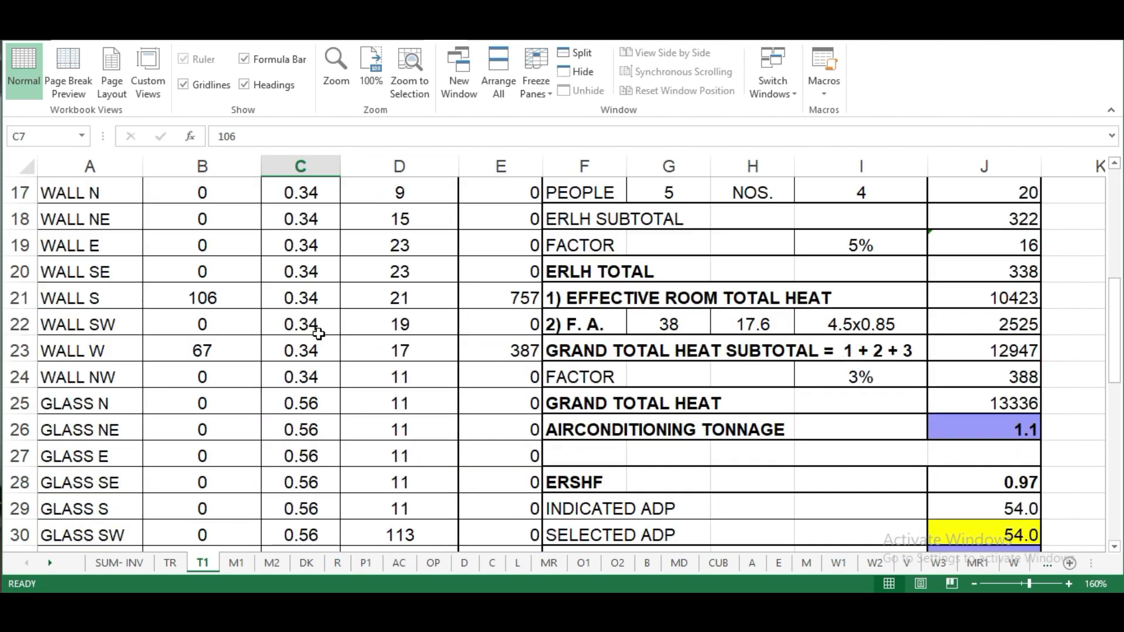
pyautogui.scroll(-3, 315, 332)
pyautogui.scroll(1, 298, 346)
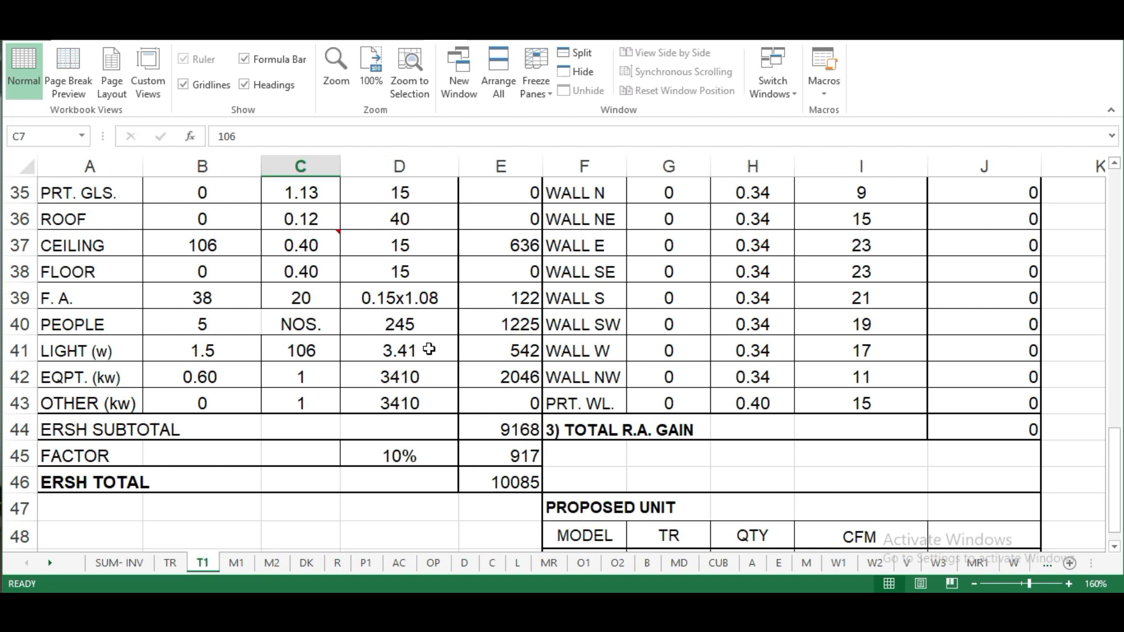
pyautogui.click(429, 349)
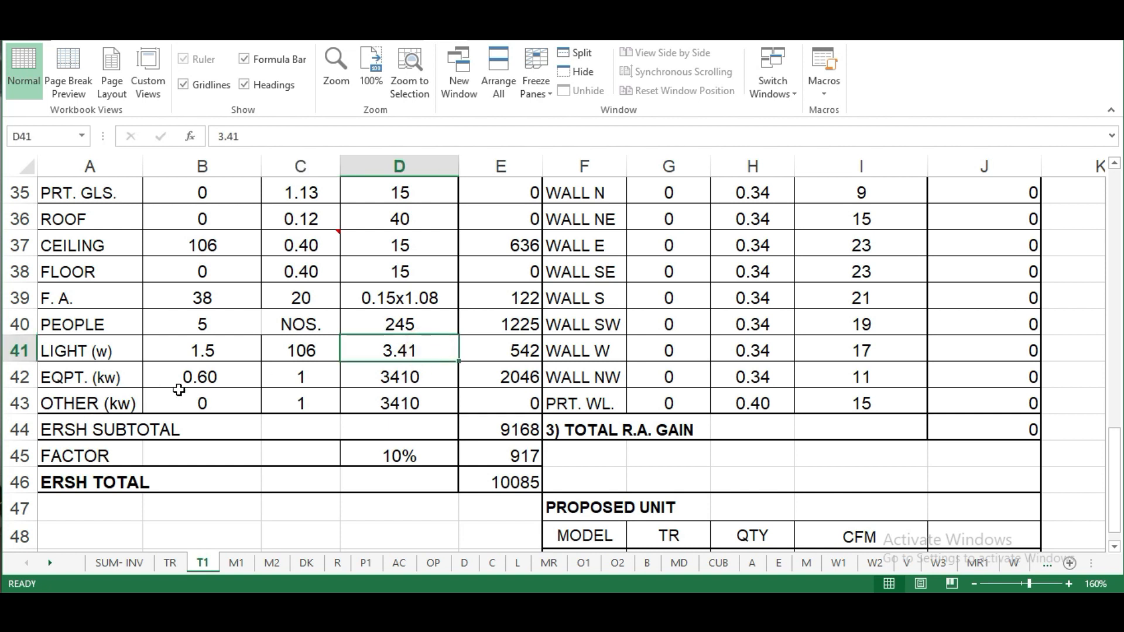
# Set the EQPT. (kw) load in B42 to 0.25
pyautogui.click(229, 375)
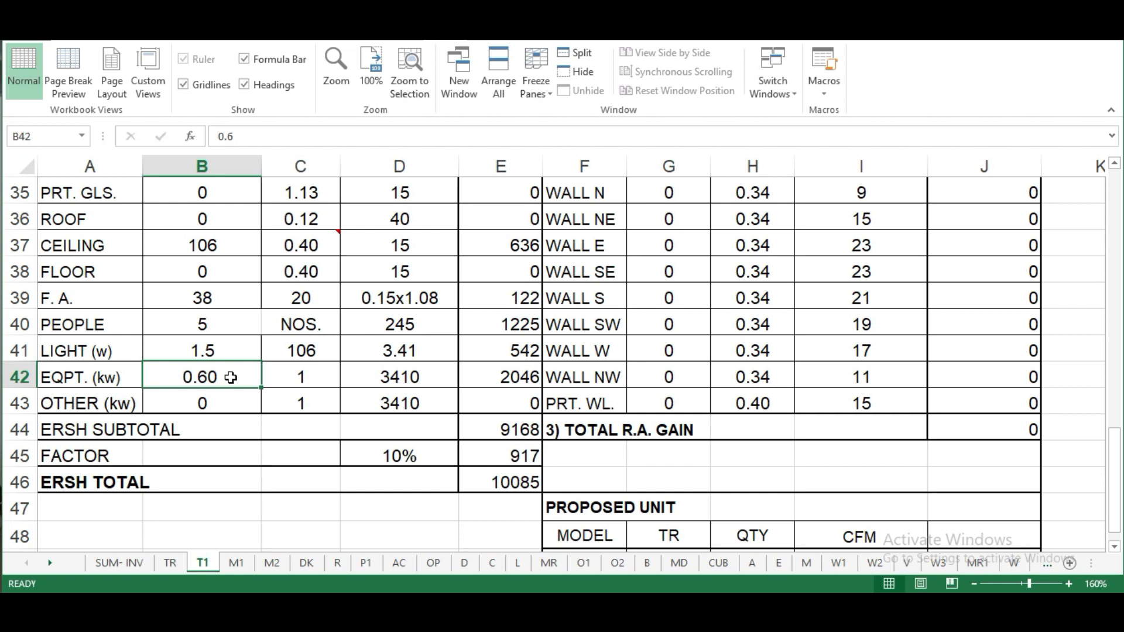
pyautogui.click(232, 378)
pyautogui.write('0.25')
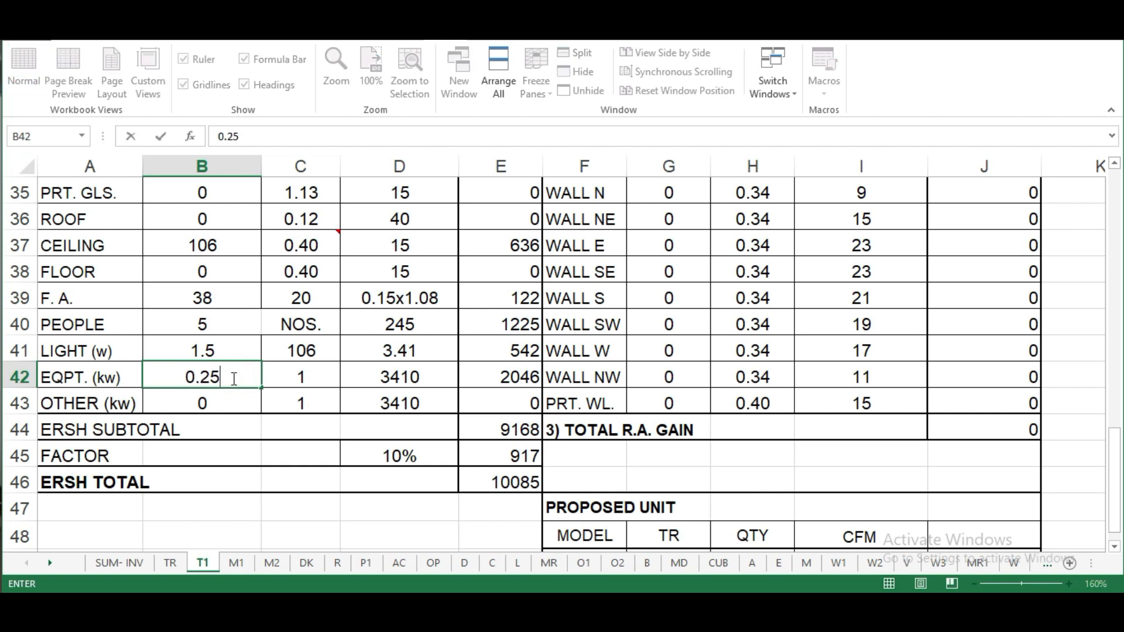
pyautogui.press('Return')
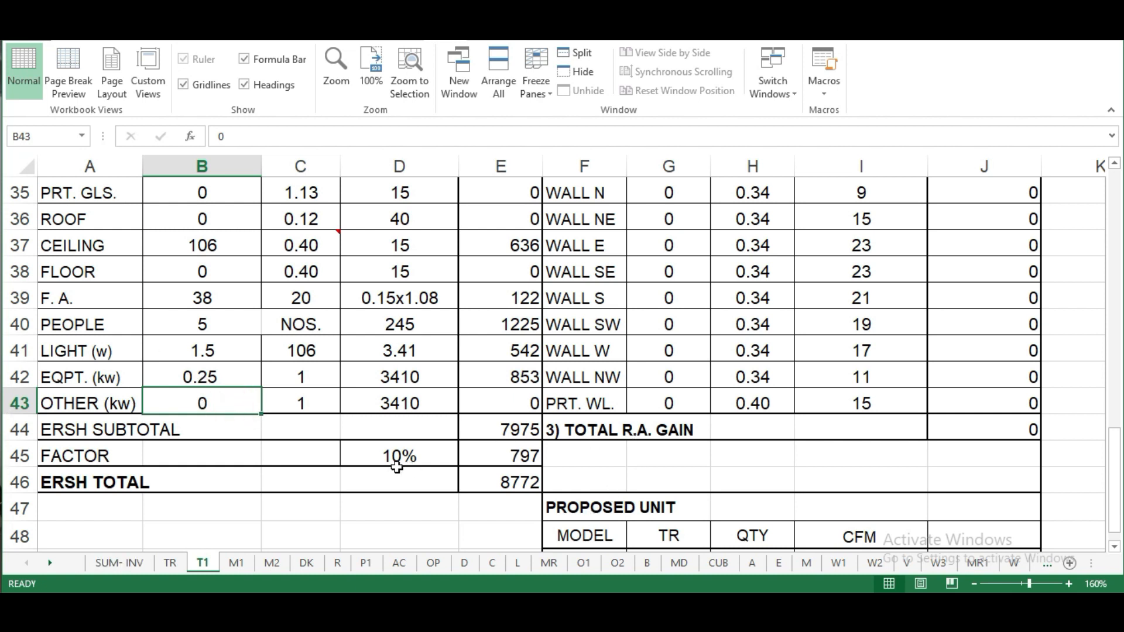
# Inspect the ERSH SUBTOTAL formula, its FACTOR percentage and the ERSH TOTAL formula
pyautogui.click(517, 431)
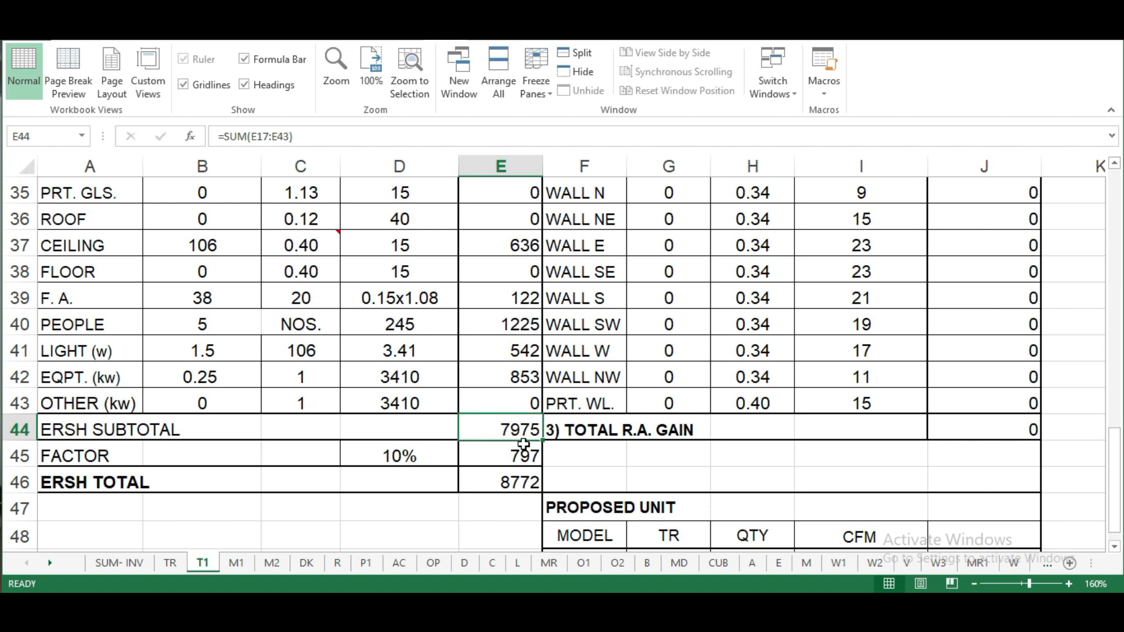
pyautogui.doubleClick(525, 430)
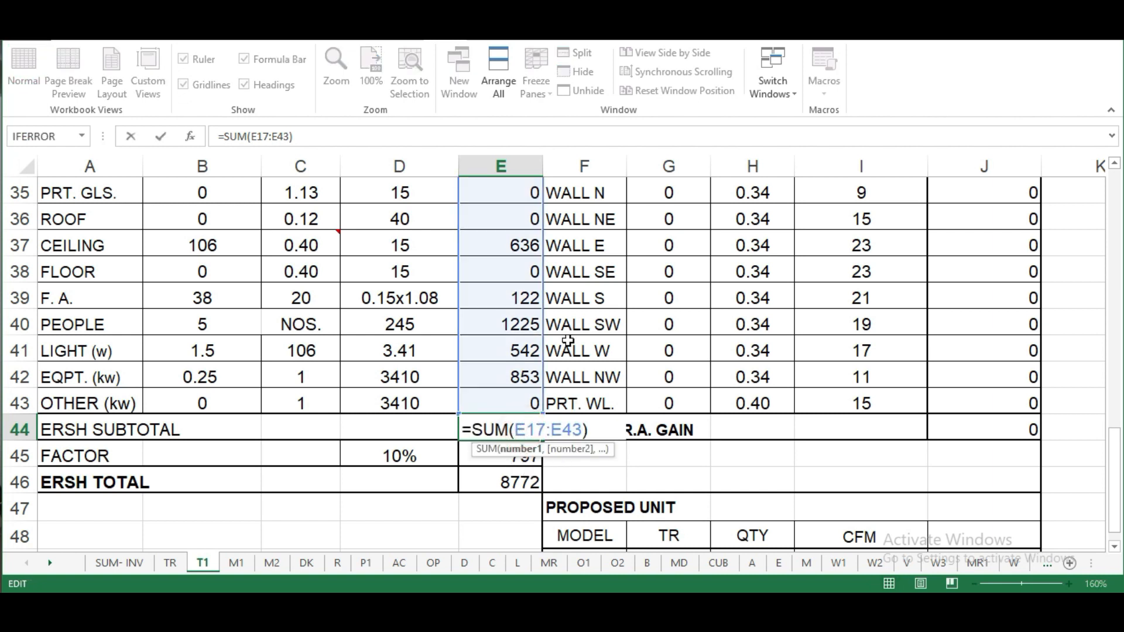
pyautogui.press('Escape')
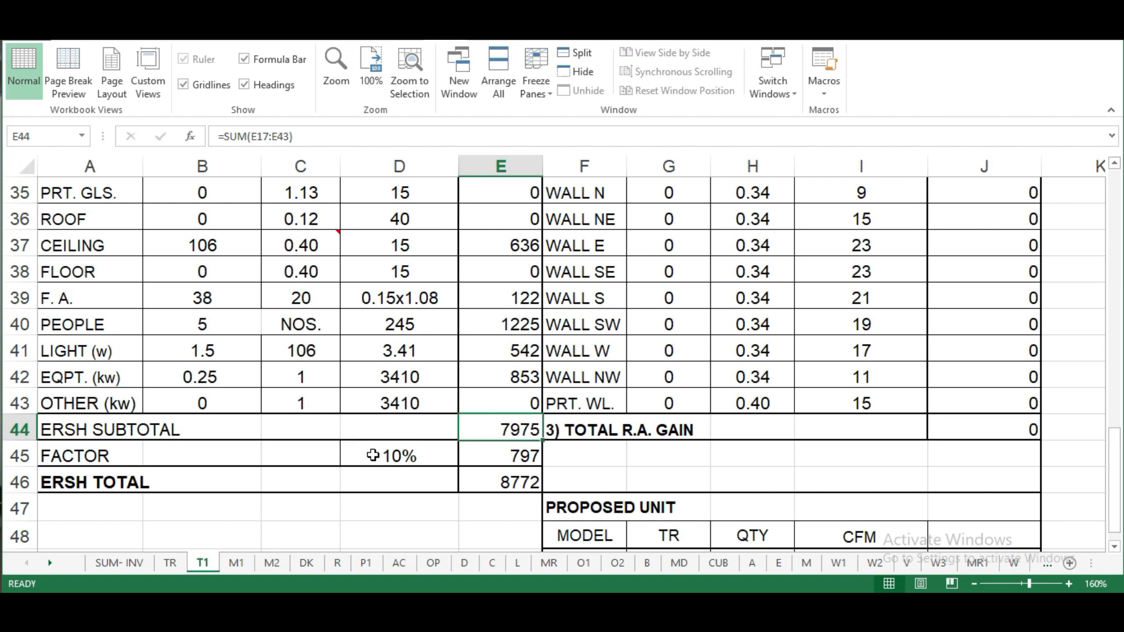
pyautogui.click(410, 458)
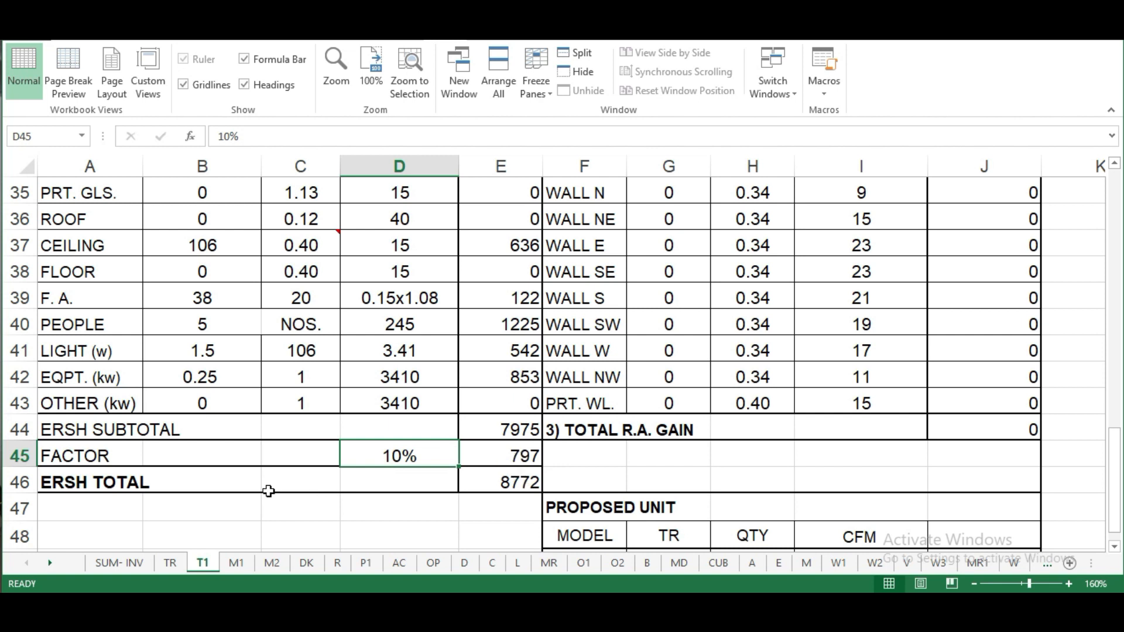
pyautogui.click(531, 482)
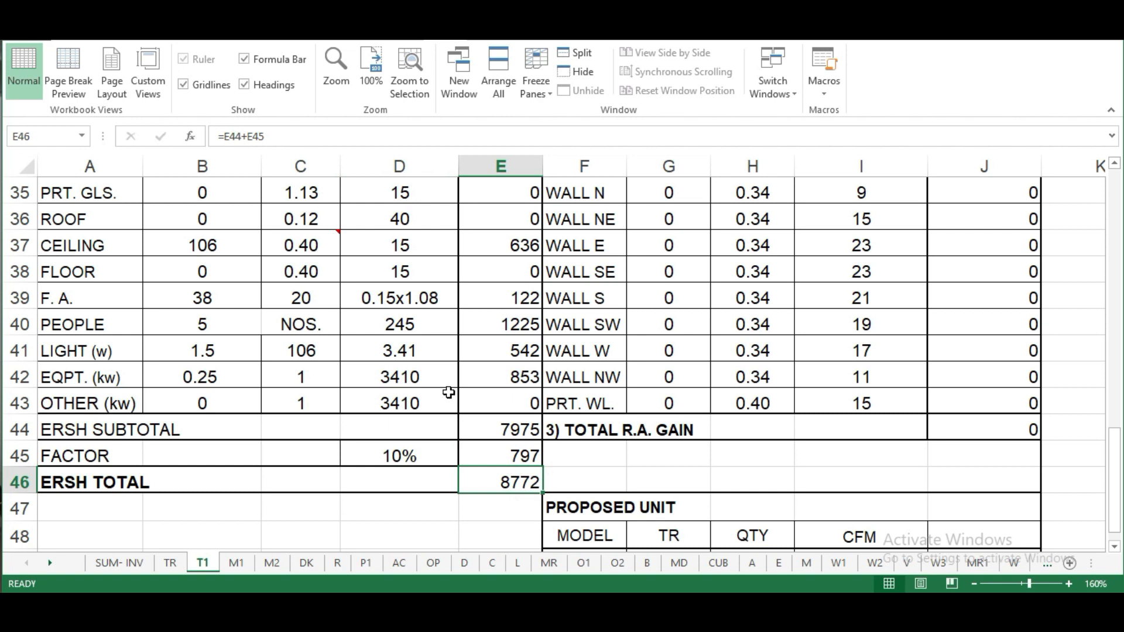
# Review the sensible heat rows, and trace the F. A. quantity under EFFECTIVE ROOM LATENT HEAT to the FRESH AIR value
pyautogui.scroll(2, 448, 392)
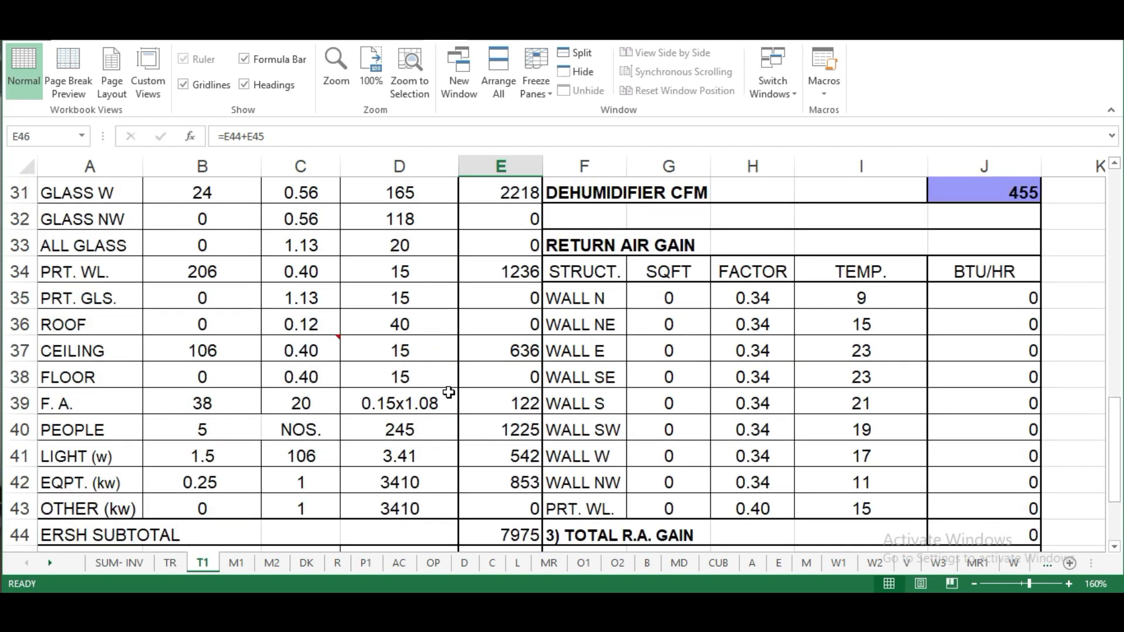
pyautogui.scroll(7, 449, 392)
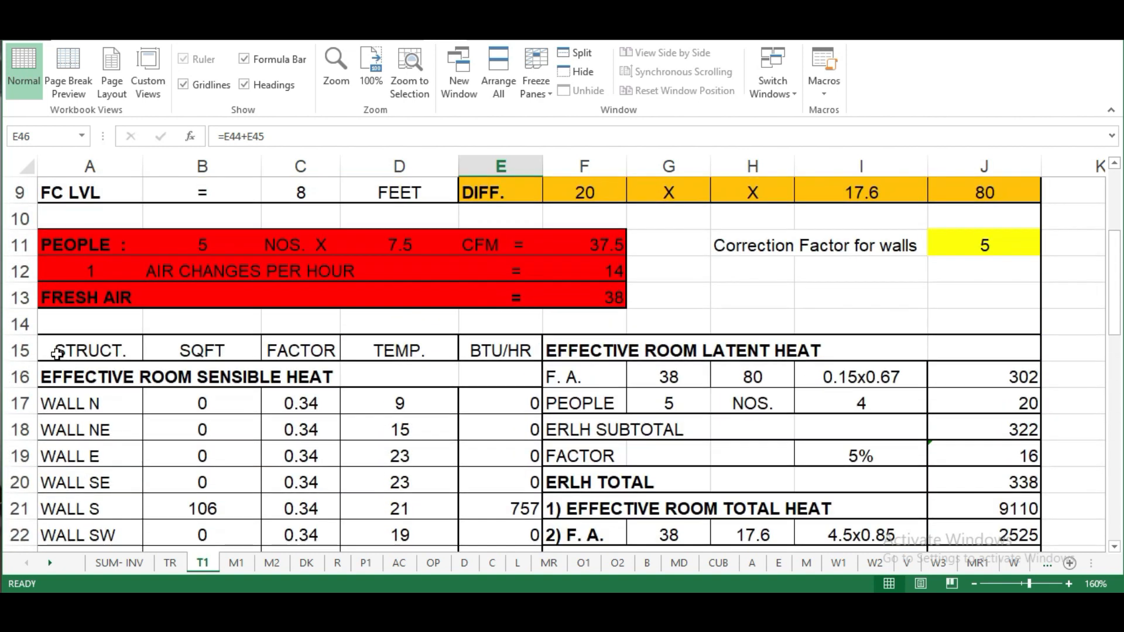
pyautogui.scroll(-1, 103, 321)
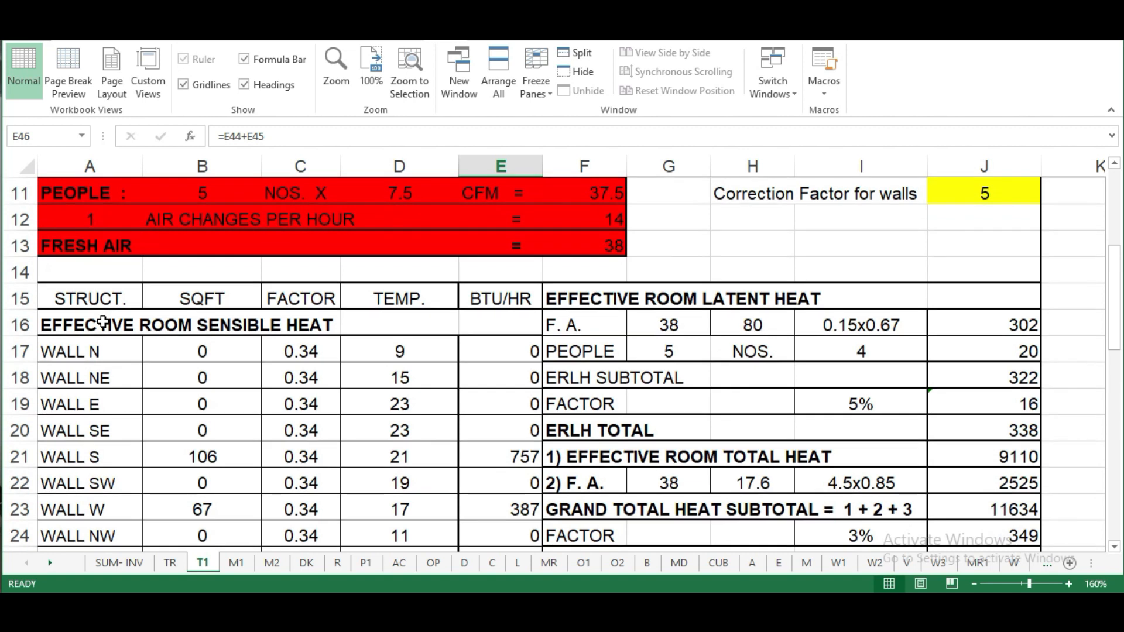
pyautogui.scroll(-1, 103, 321)
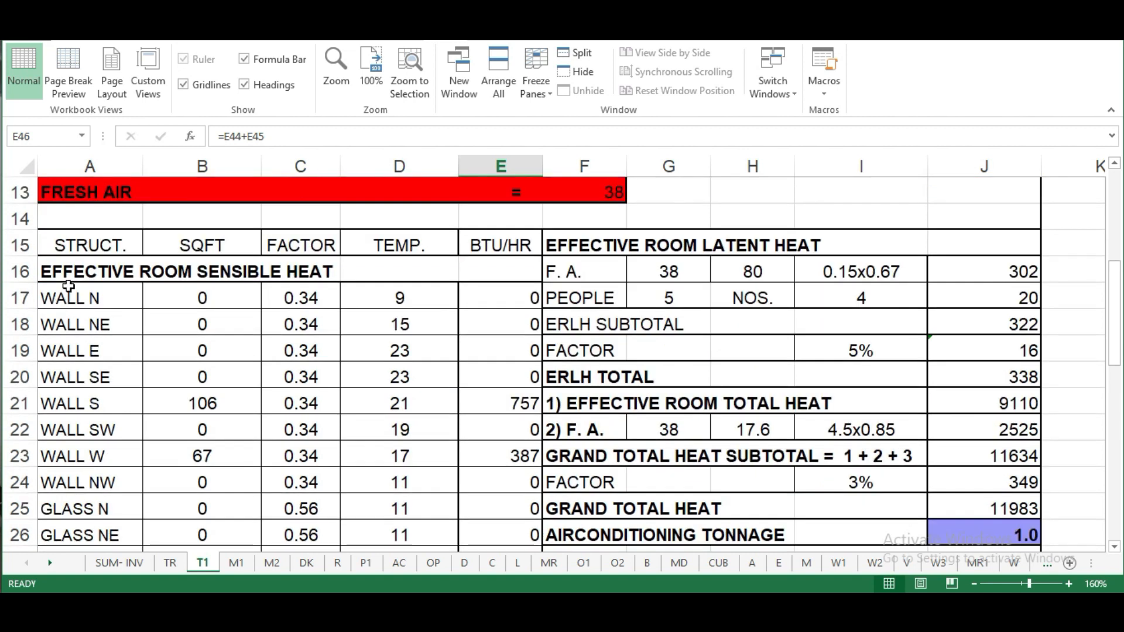
pyautogui.scroll(-1, 70, 284)
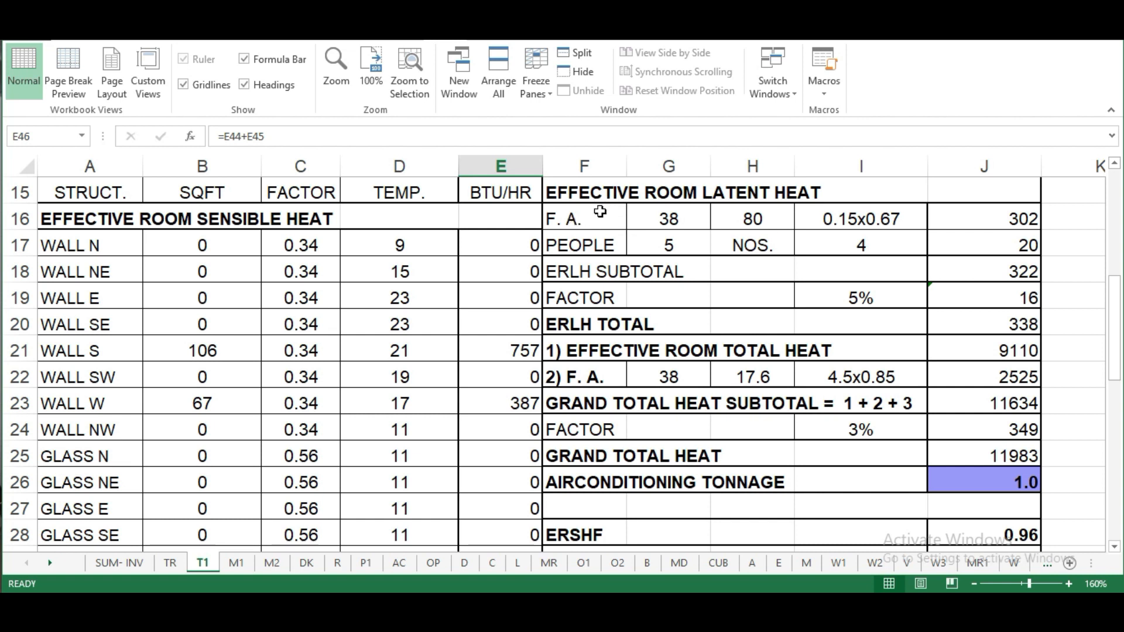
pyautogui.click(685, 219)
pyautogui.scroll(2, 676, 257)
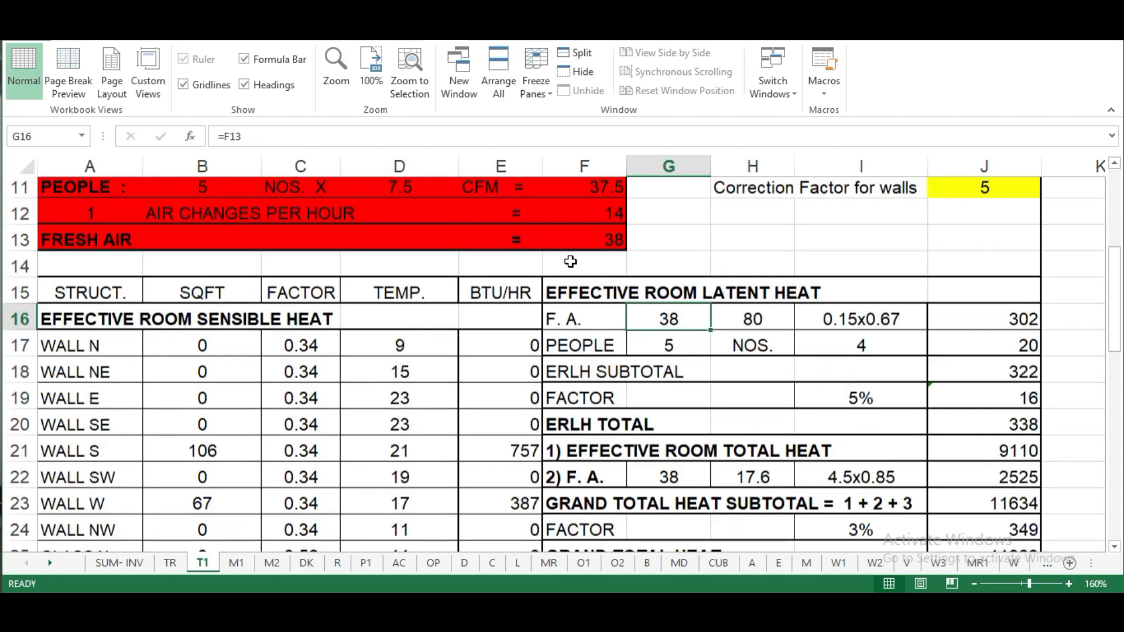
# Check the latent heat F. A. row's =J9 reference in H16 against the GR/LB DIFF. formula in J9
pyautogui.click(758, 321)
pyautogui.write('=J9')
pyautogui.scroll(2, 794, 319)
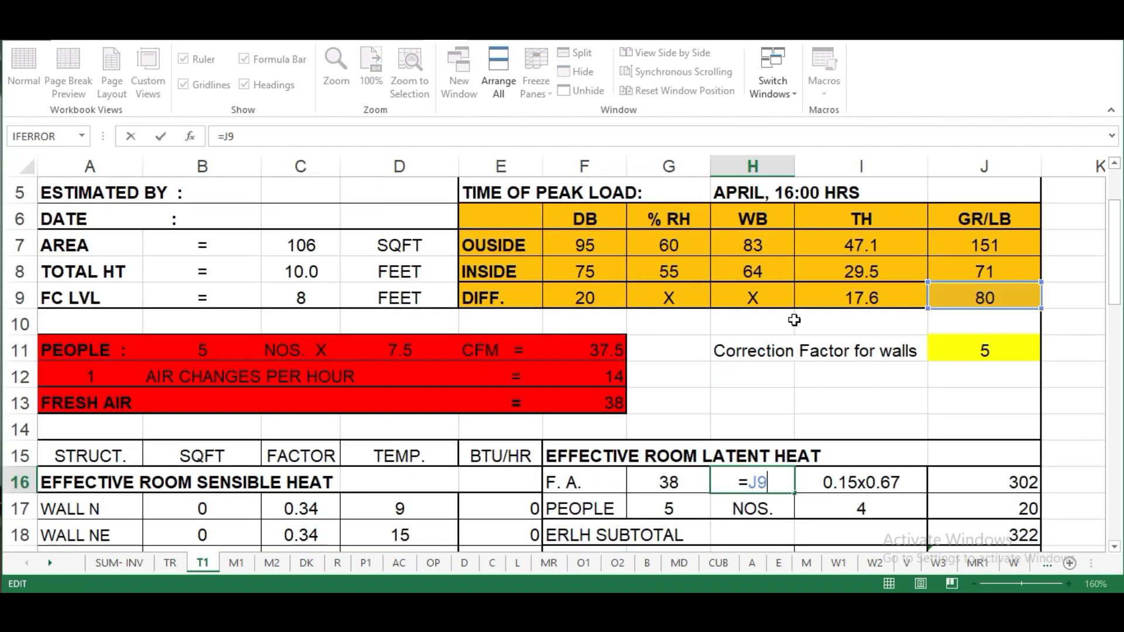
pyautogui.hotkey('ctrl', 'Return')
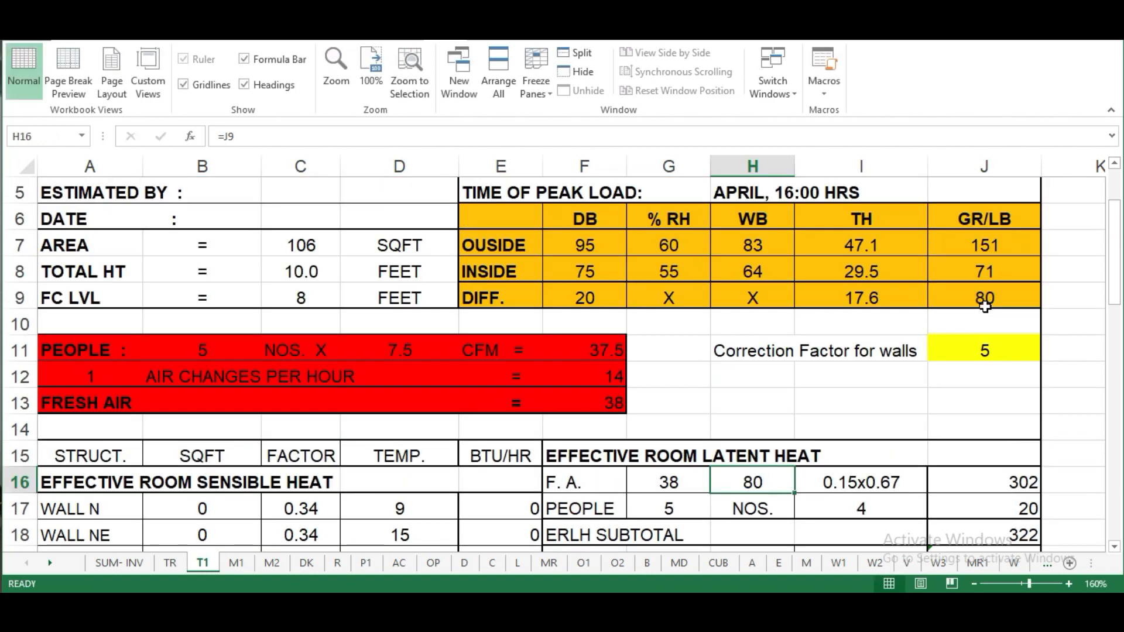
pyautogui.click(992, 298)
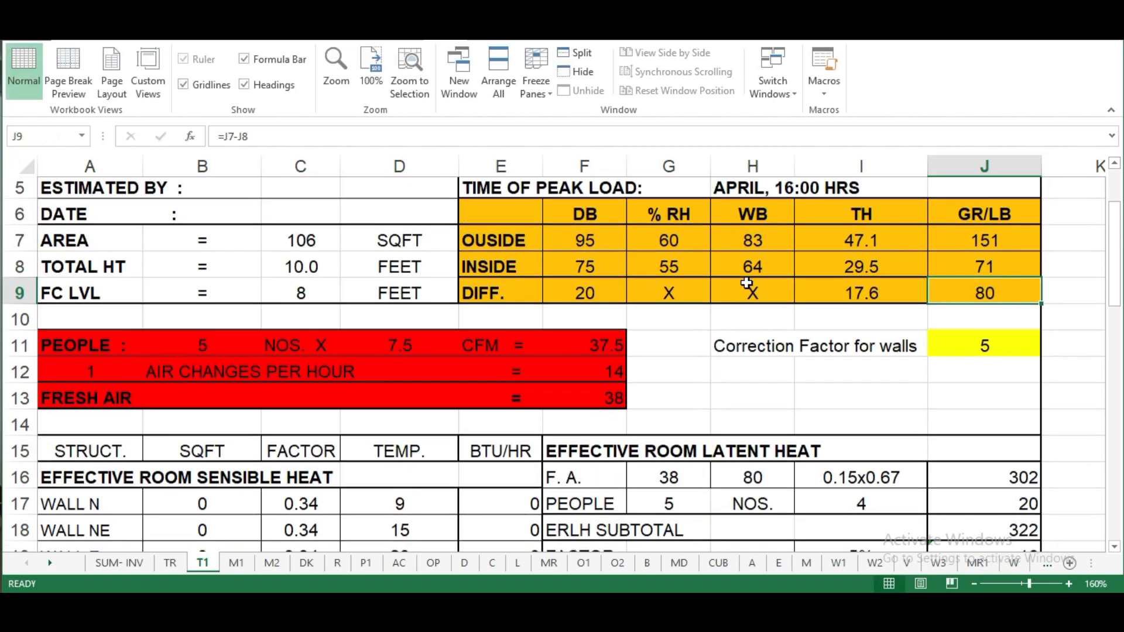
pyautogui.scroll(-2, 820, 351)
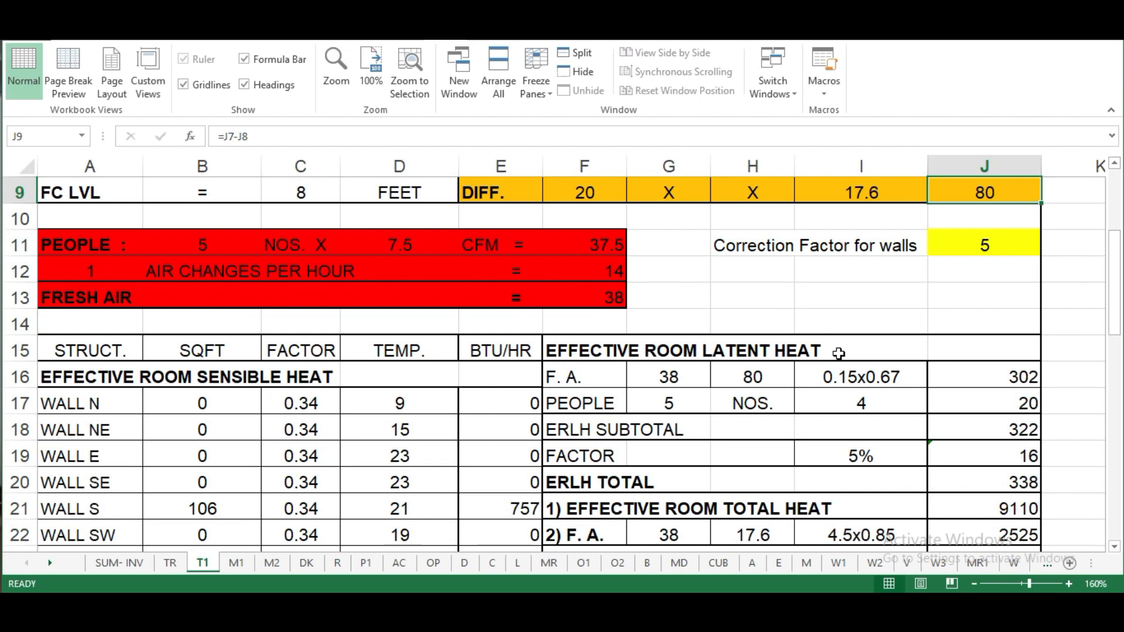
# Inspect the latent heat F. A. row's multiplier in I16 and its result formula in J16
pyautogui.click(905, 378)
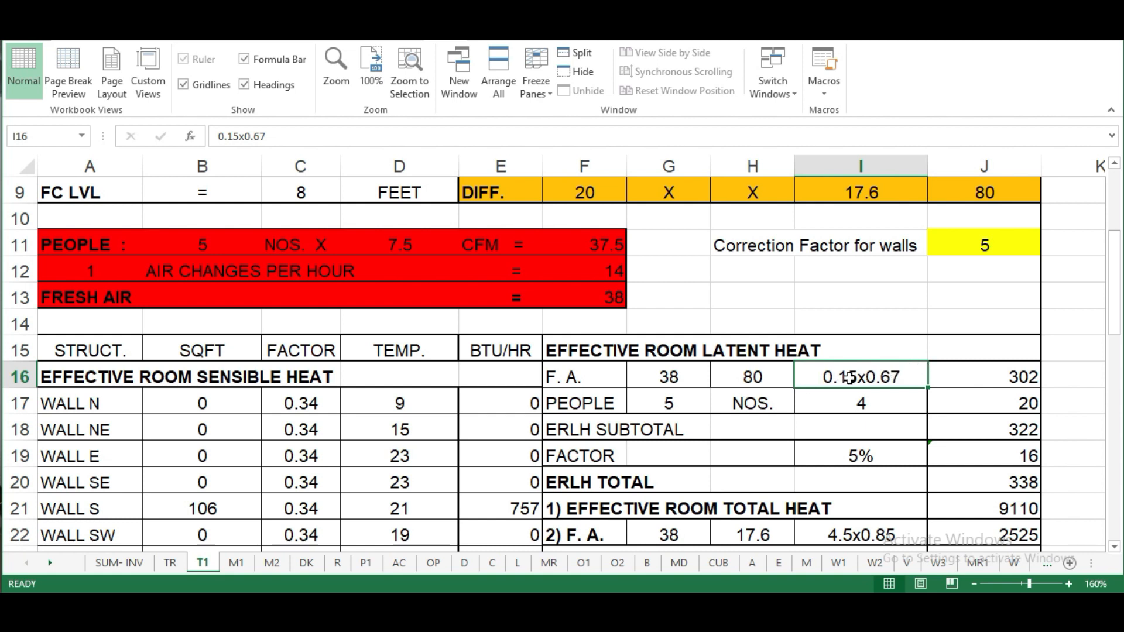
pyautogui.scroll(-1, 947, 308)
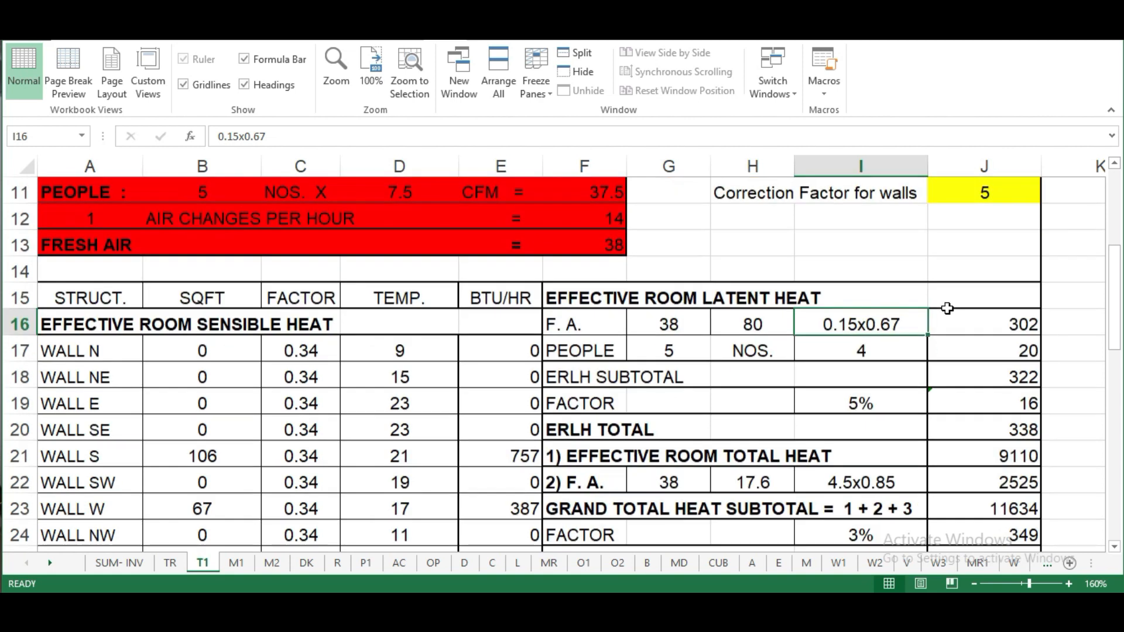
pyautogui.doubleClick(1021, 326)
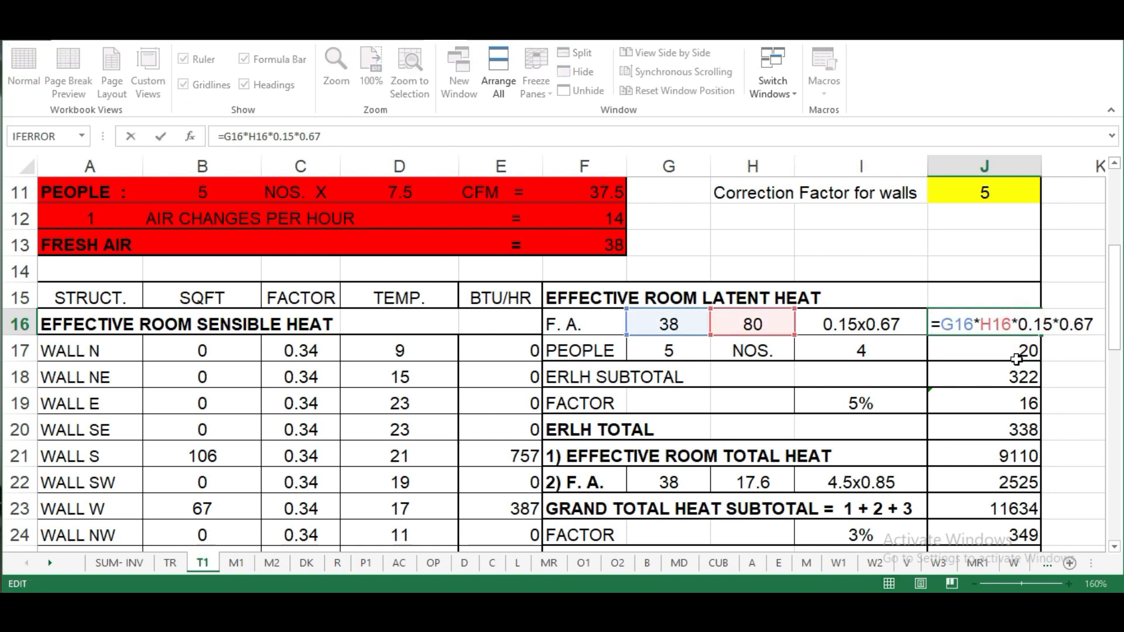
pyautogui.press('Escape')
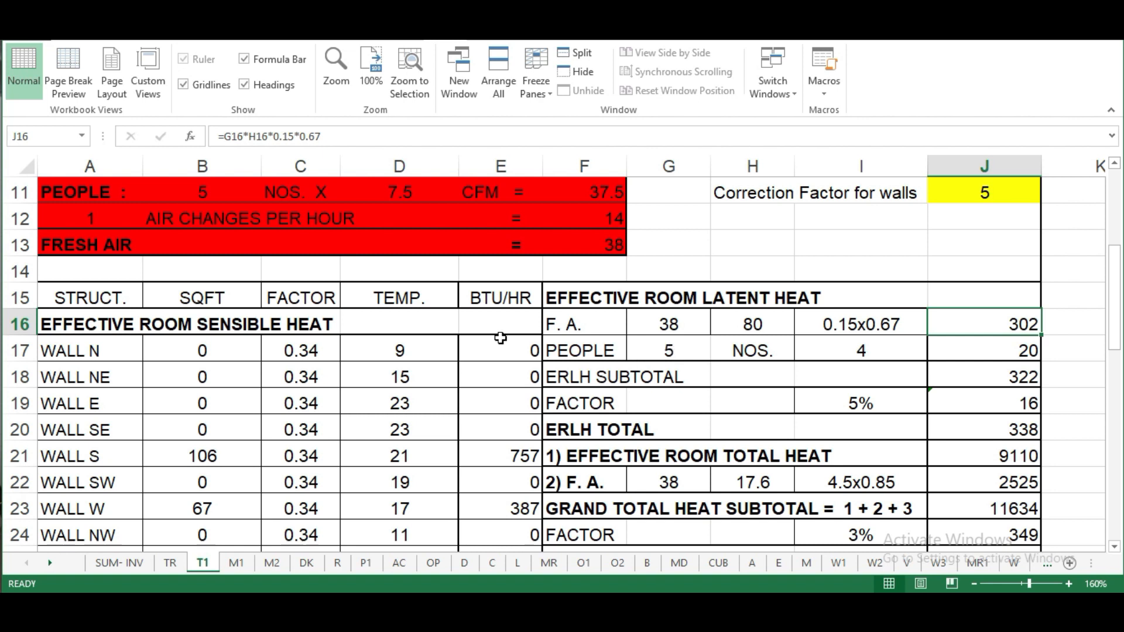
# Trace the latent heat PEOPLE row's count to B11, and check its factor and result formula
pyautogui.click(204, 195)
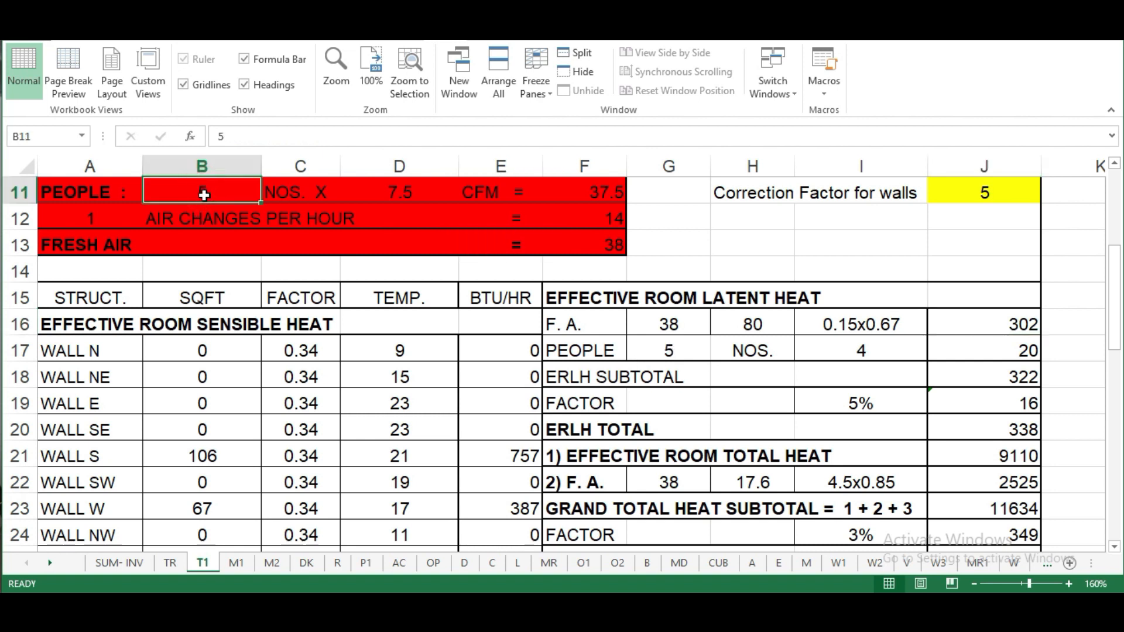
pyautogui.click(666, 348)
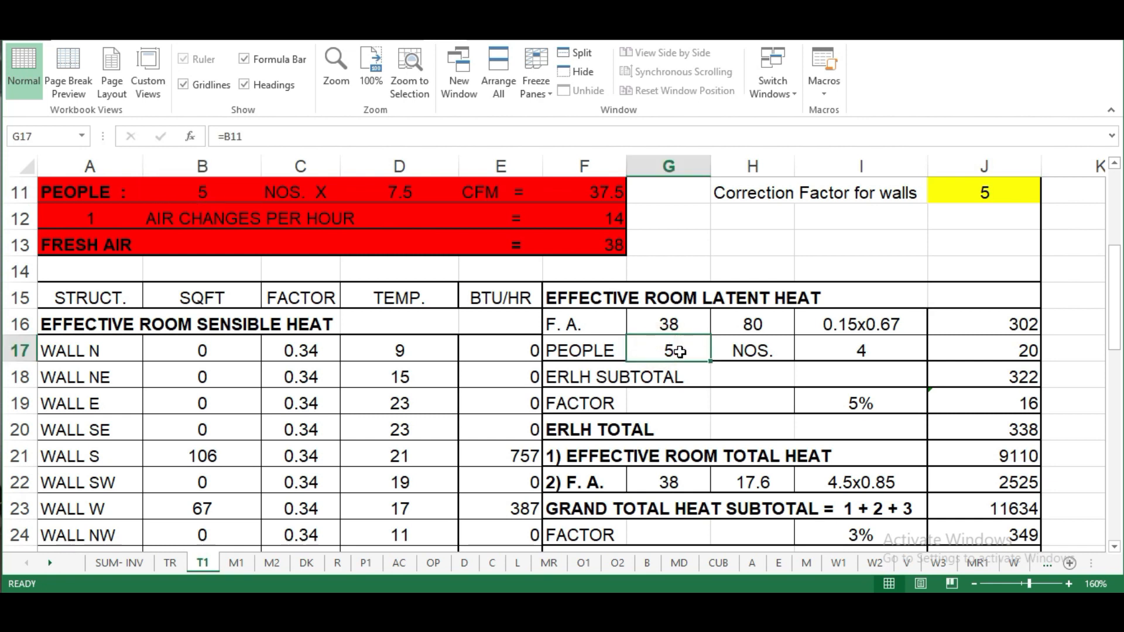
pyautogui.click(869, 351)
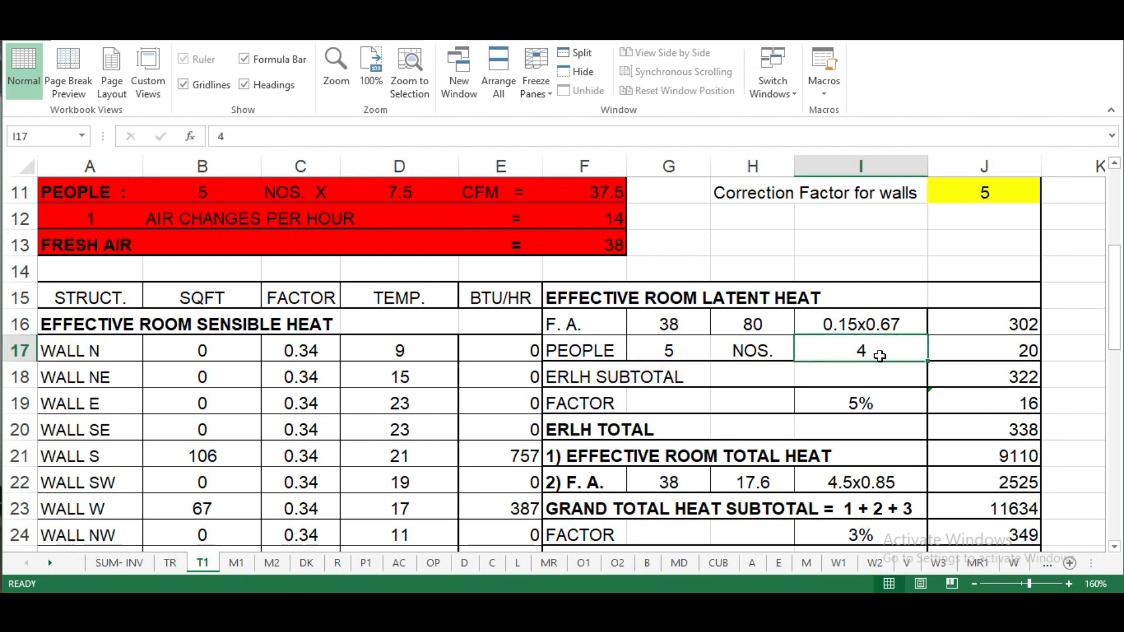
pyautogui.click(1017, 353)
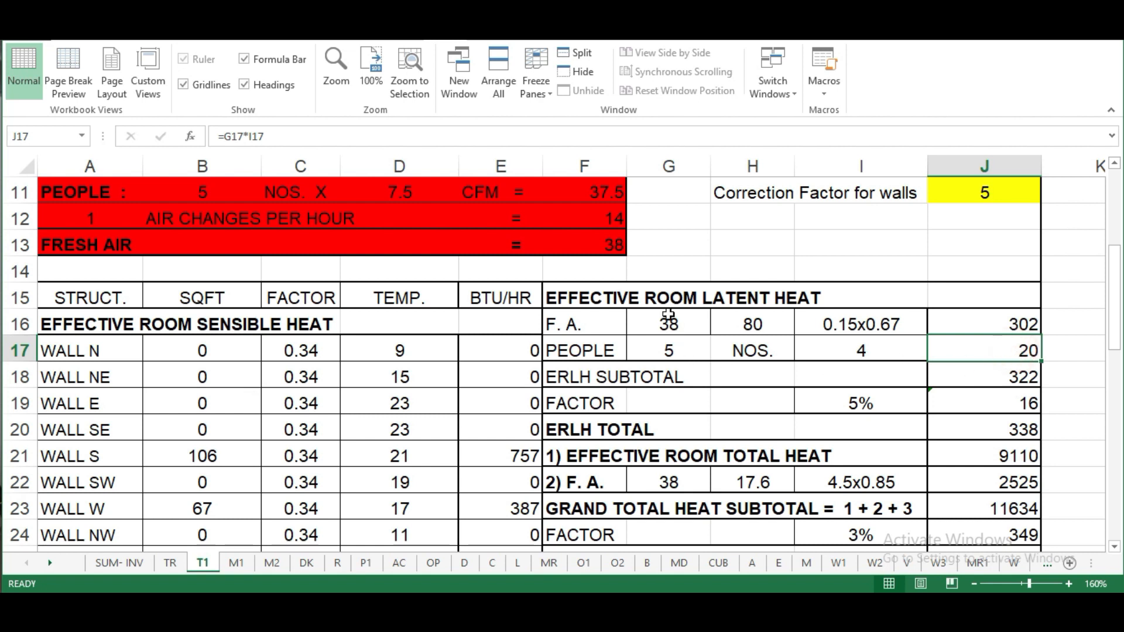
# Inspect the ERLH SUBTOTAL formula, the FACTOR row's percentage and result, and the ERLH TOTAL formula
pyautogui.click(1021, 381)
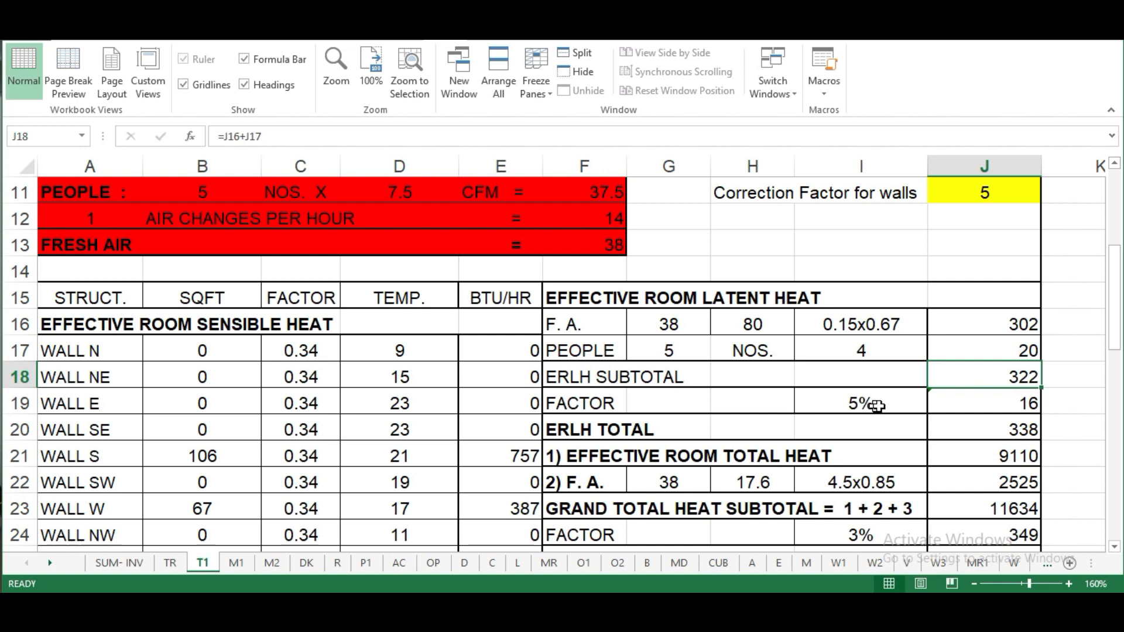
pyautogui.click(902, 404)
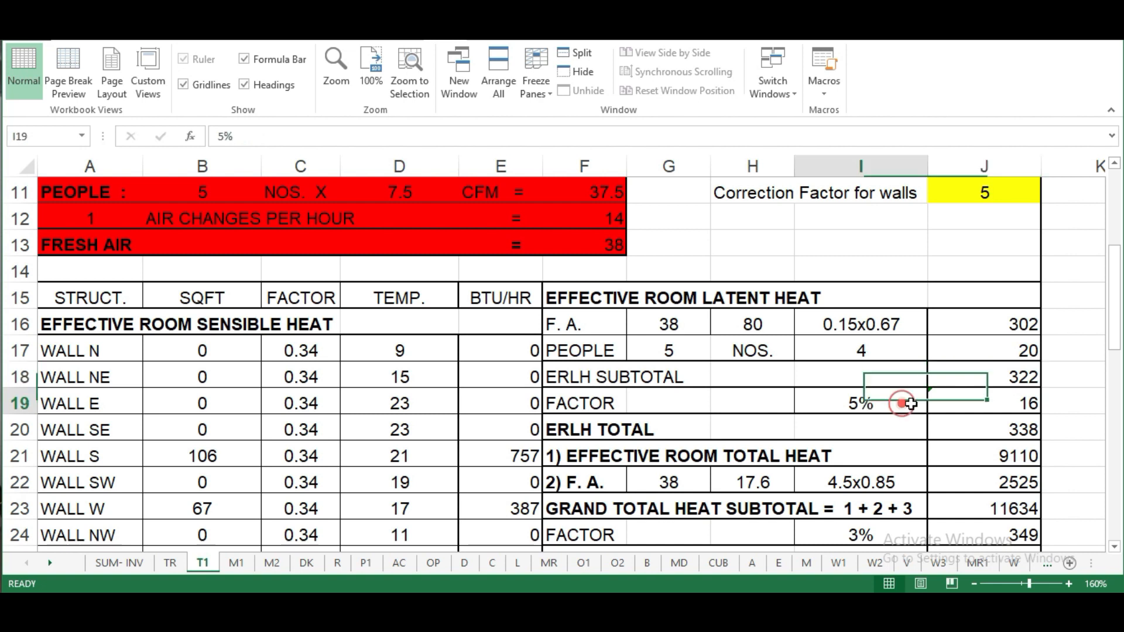
pyautogui.click(1021, 404)
pyautogui.click(1028, 429)
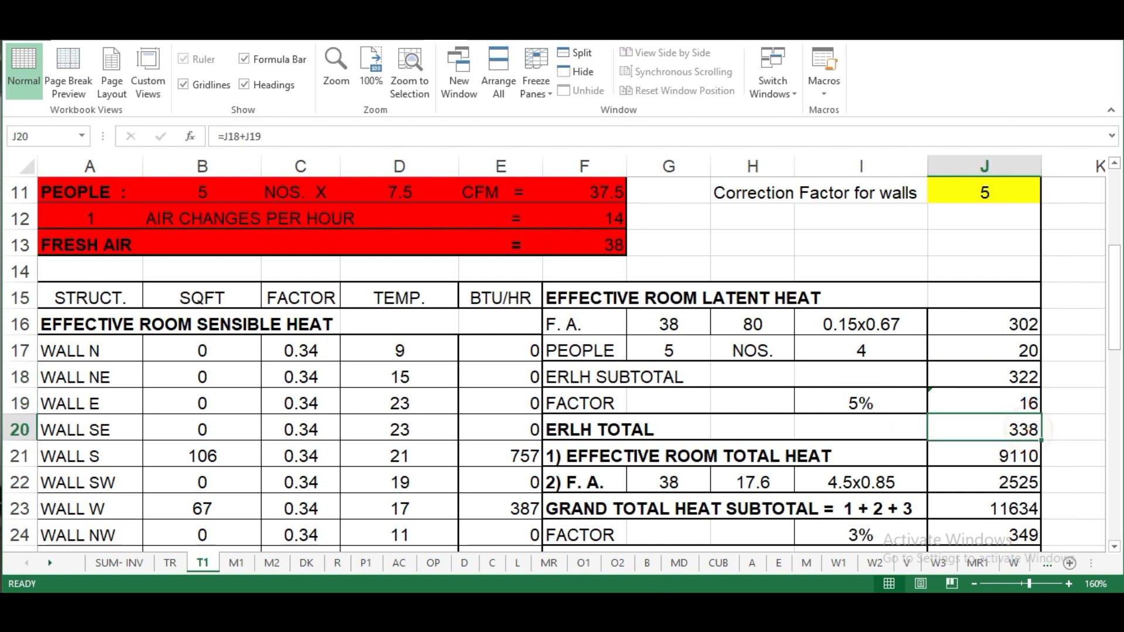
# Inspect the EFFECTIVE ROOM TOTAL HEAT formula in J21 and trace its sensible heat term to ERSH TOTAL in E46
pyautogui.scroll(-1, 412, 390)
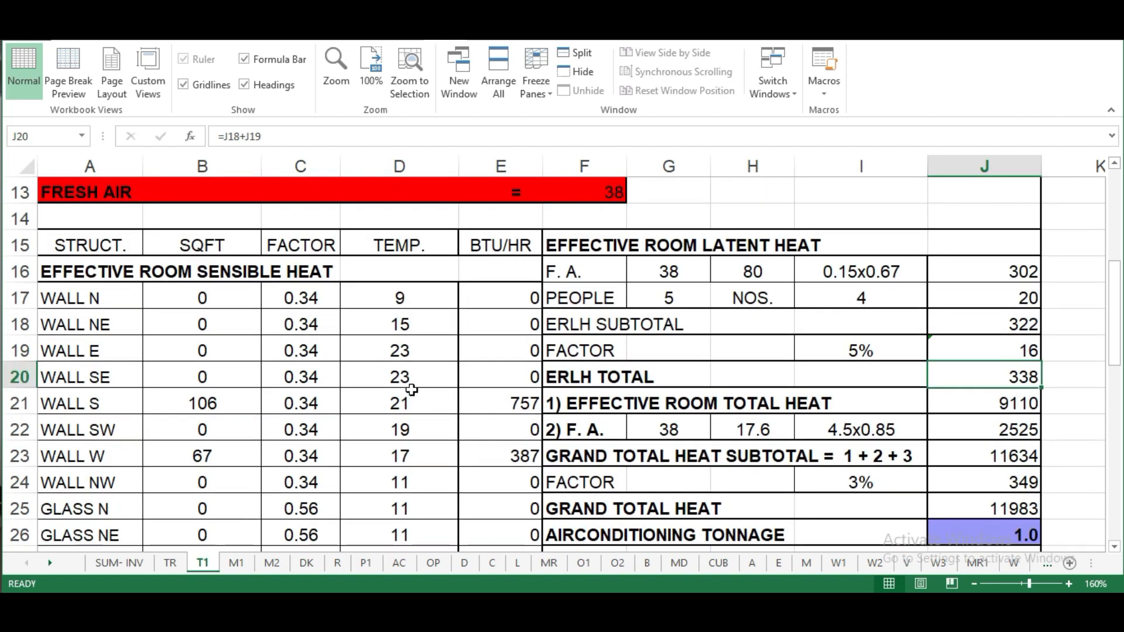
pyautogui.scroll(-1, 340, 391)
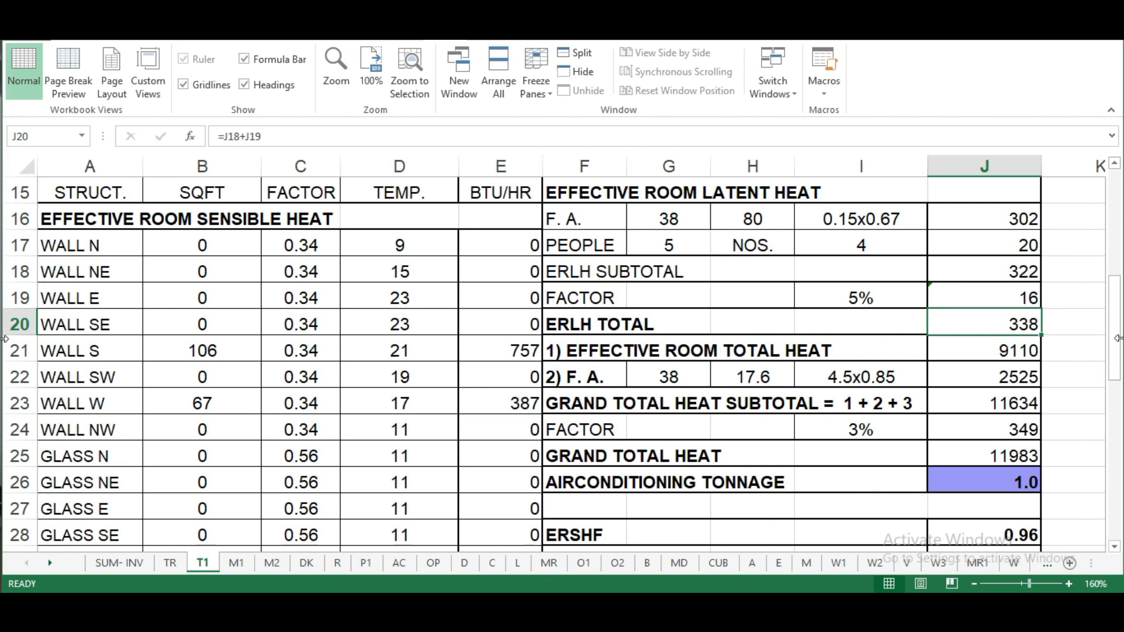
pyautogui.doubleClick(1031, 350)
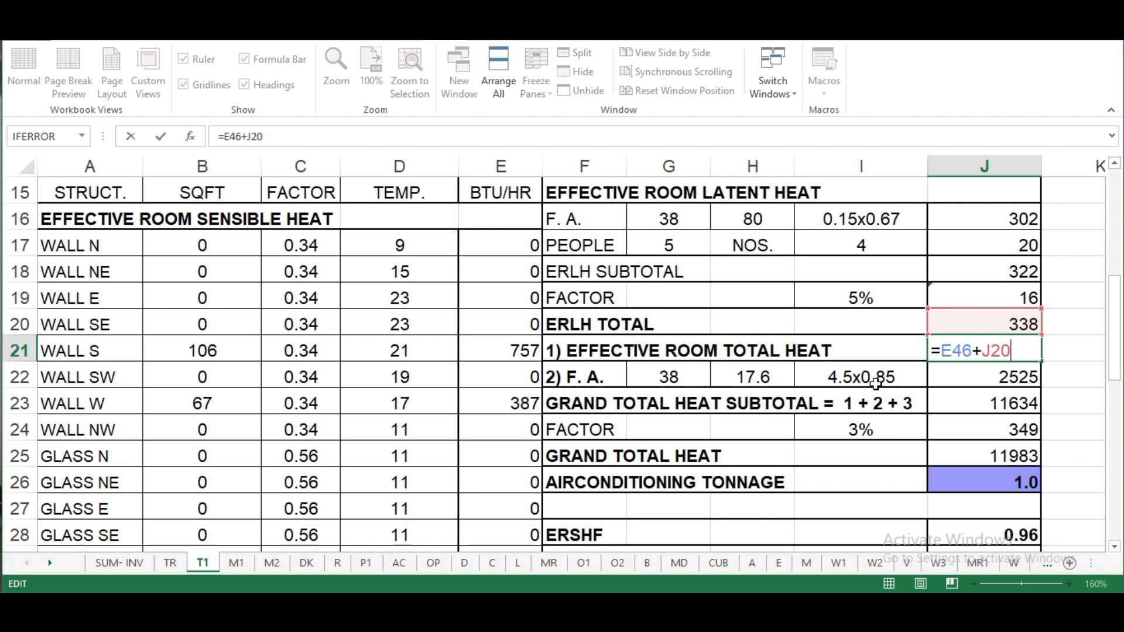
pyautogui.hotkey('ctrl', 'Return')
pyautogui.scroll(-1, 529, 401)
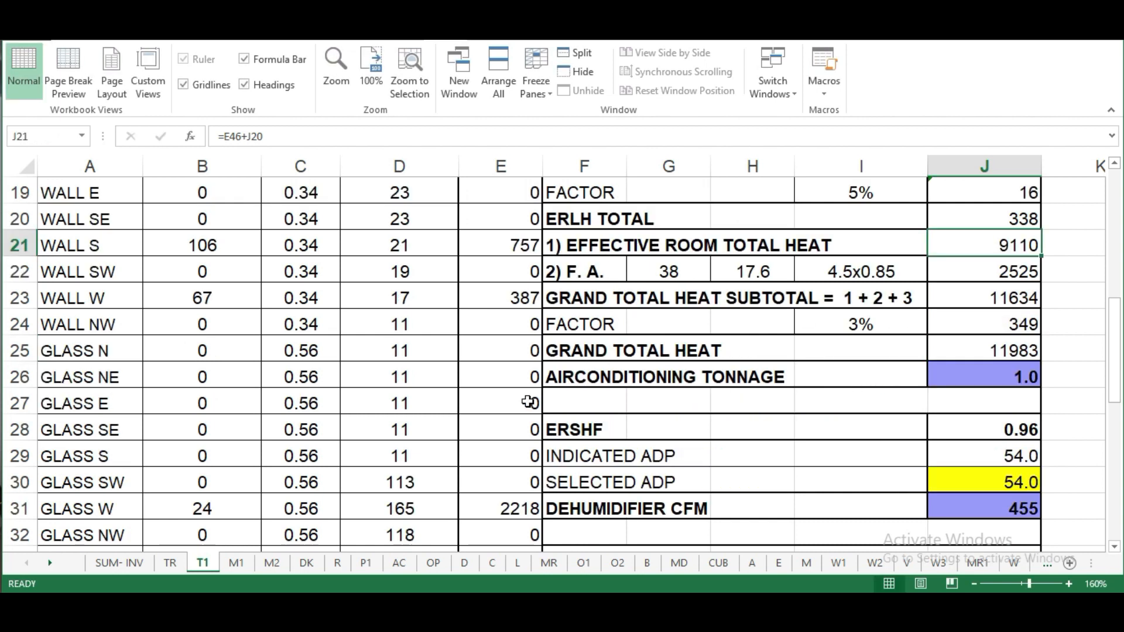
pyautogui.scroll(-6, 528, 402)
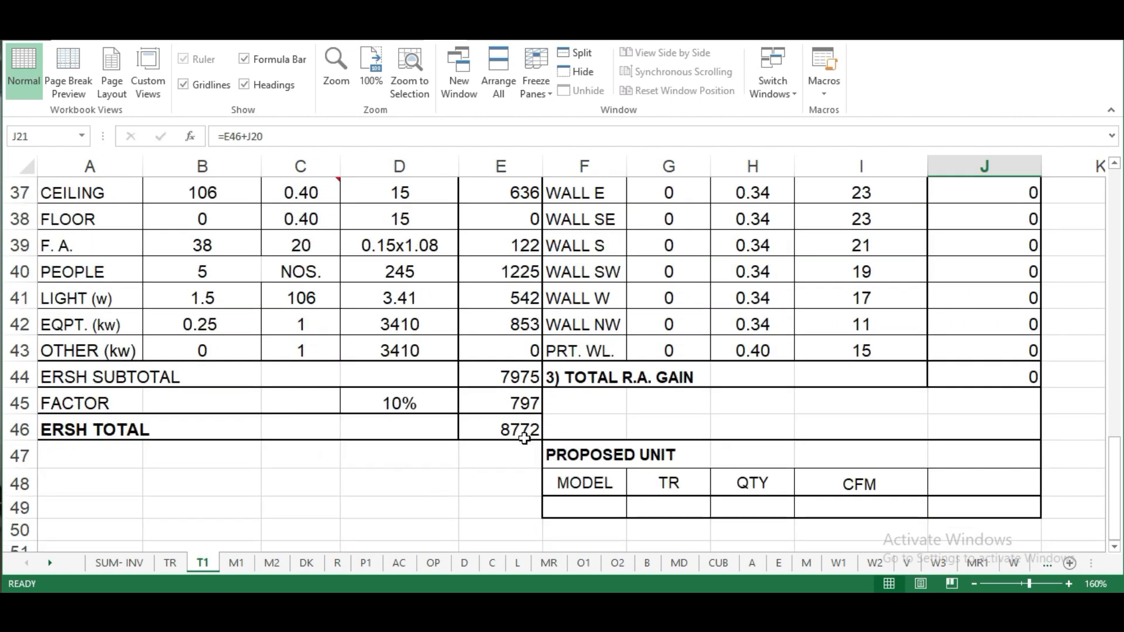
pyautogui.click(523, 436)
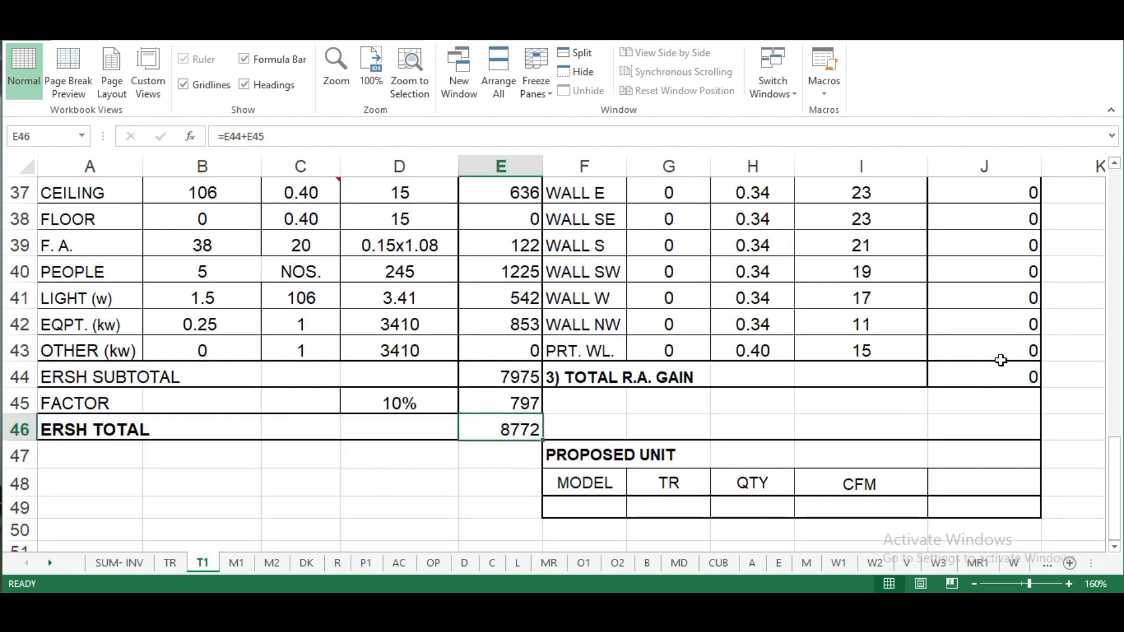
# Return to the EFFECTIVE ROOM TOTAL HEAT cell J21 and recheck its =E46+J20 formula
pyautogui.scroll(5, 1000, 357)
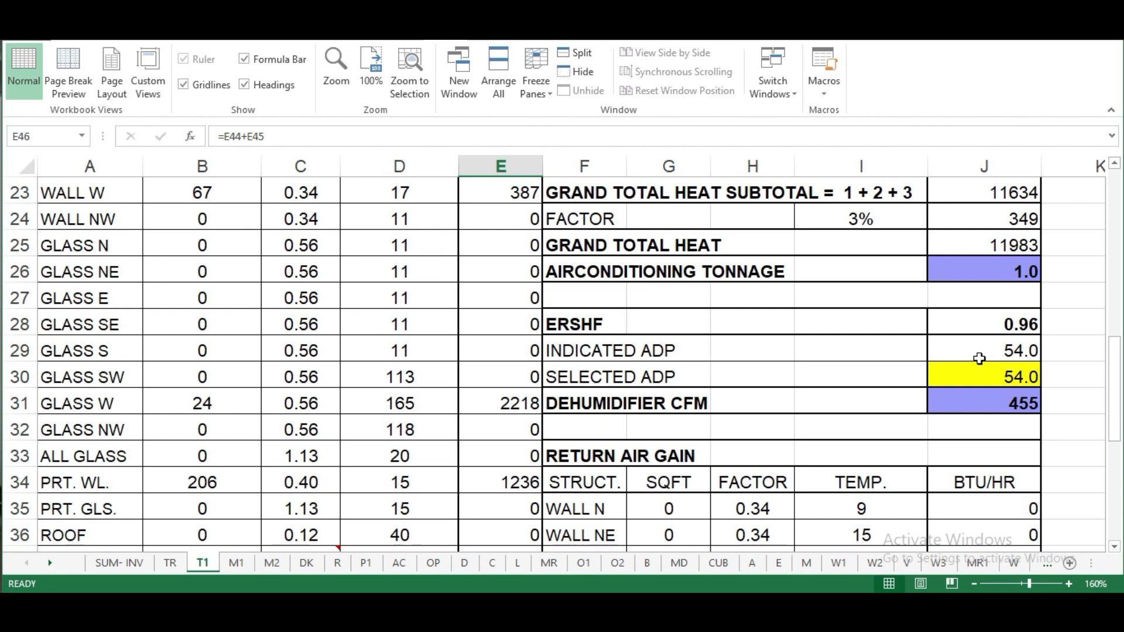
pyautogui.scroll(2, 980, 356)
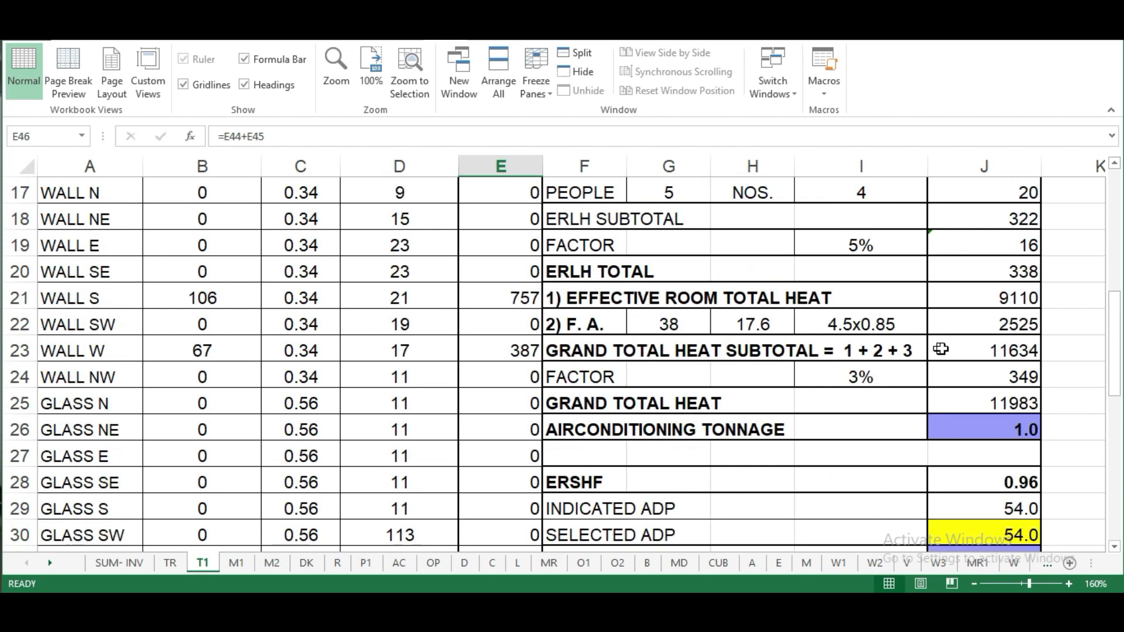
pyautogui.scroll(1, 1030, 332)
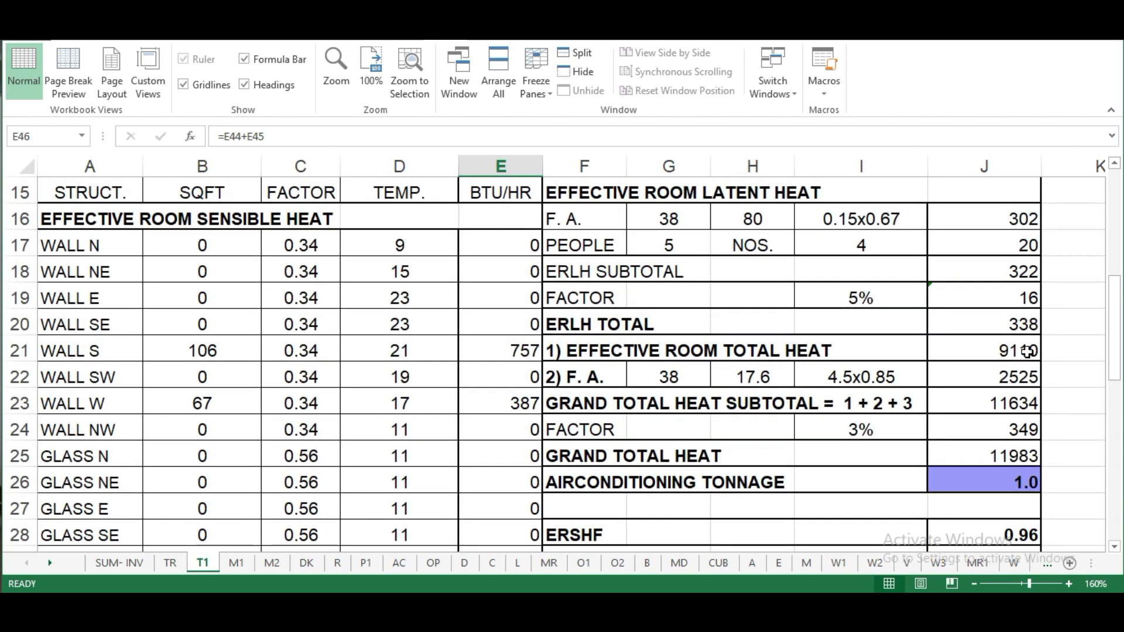
pyautogui.click(1028, 352)
pyautogui.doubleClick(1029, 352)
pyautogui.press('Escape')
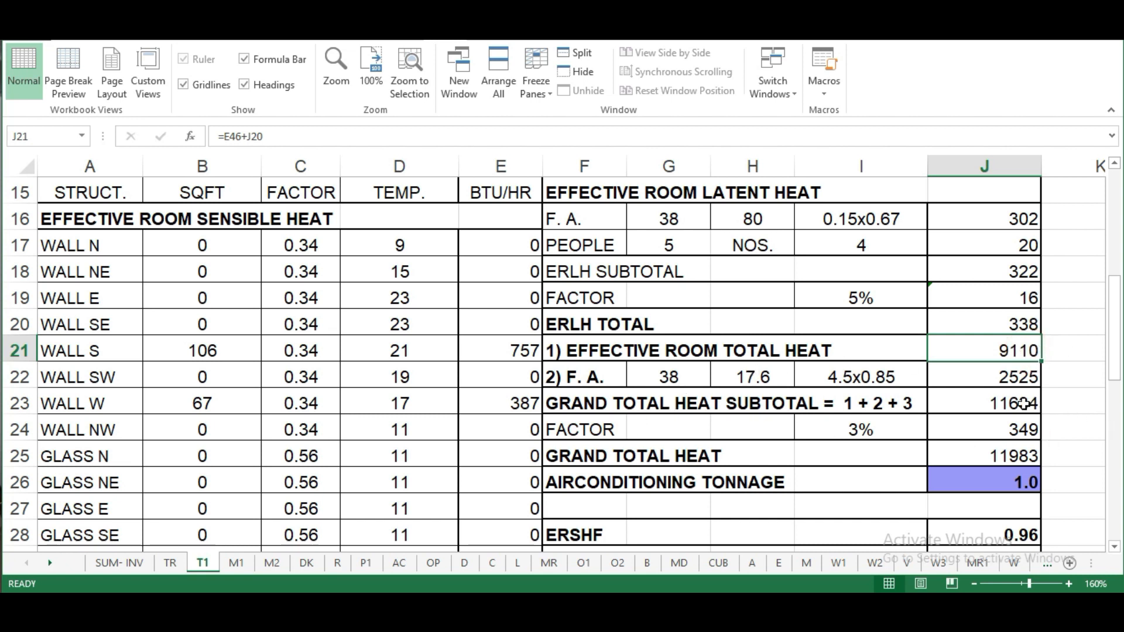
# Inspect the GRAND TOTAL HEAT SUBTOTAL formula in J23 and trace its third term to the RETURN AIR GAIN table and its total in J44
pyautogui.doubleClick(1023, 403)
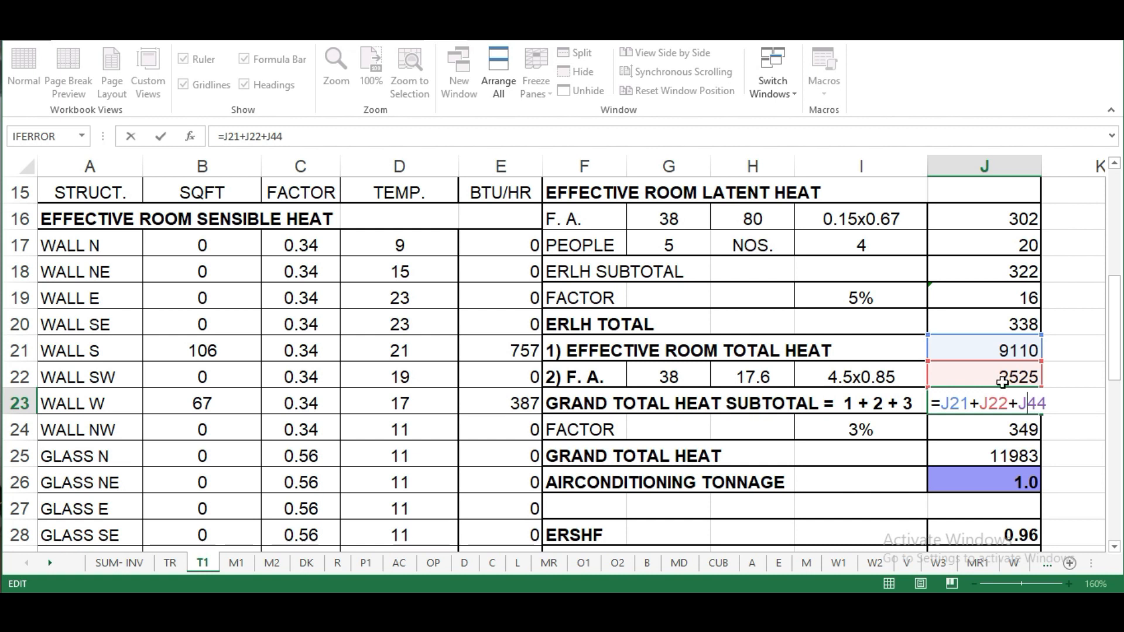
pyautogui.scroll(-2, 867, 377)
pyautogui.press('Escape')
pyautogui.scroll(-3, 867, 377)
pyautogui.scroll(-5, 867, 377)
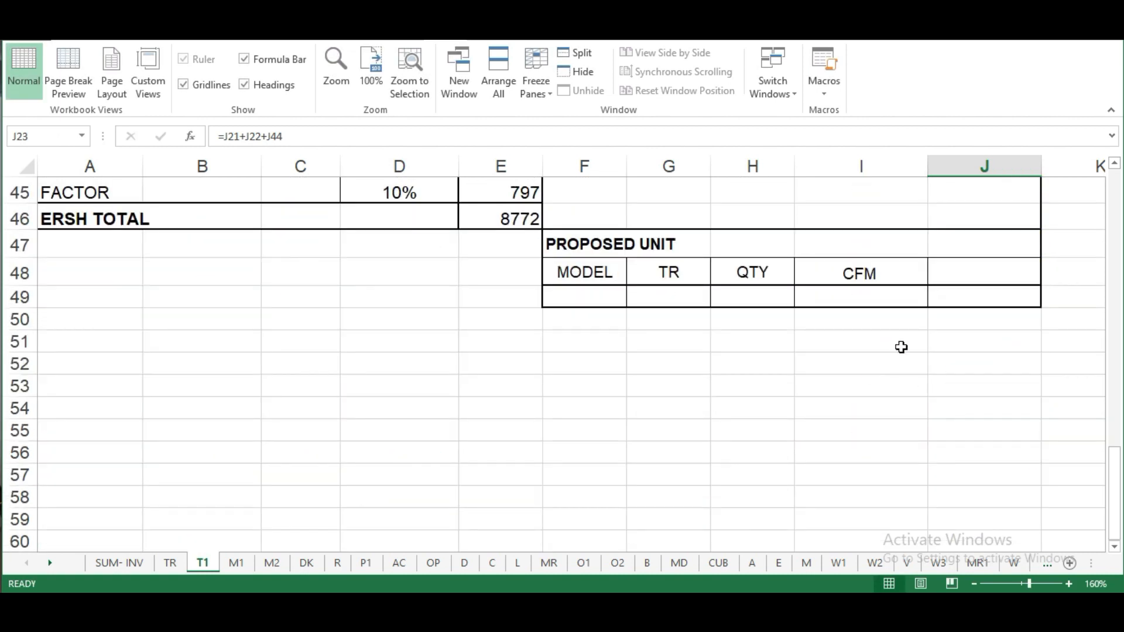
pyautogui.scroll(2, 897, 353)
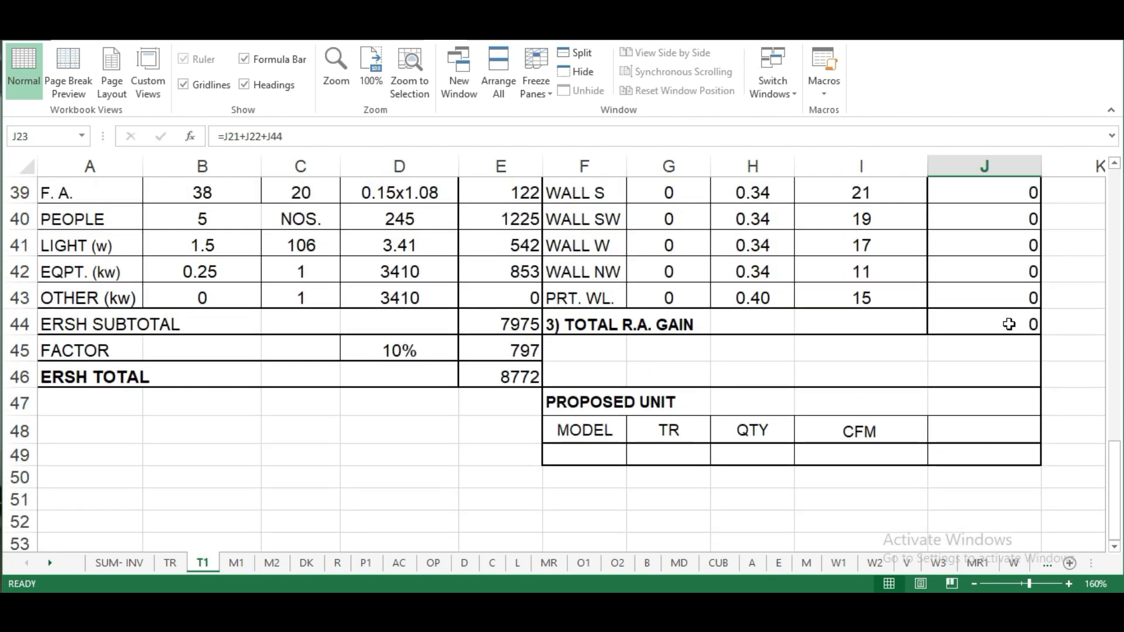
pyautogui.click(1003, 323)
pyautogui.scroll(9, 995, 339)
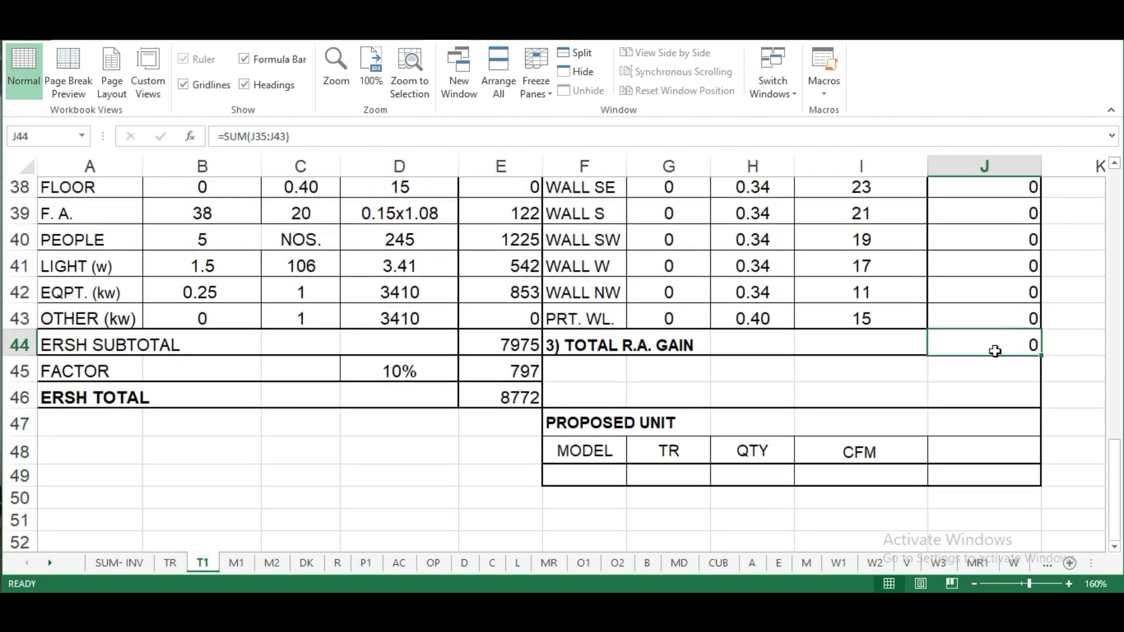
pyautogui.scroll(-1, 987, 358)
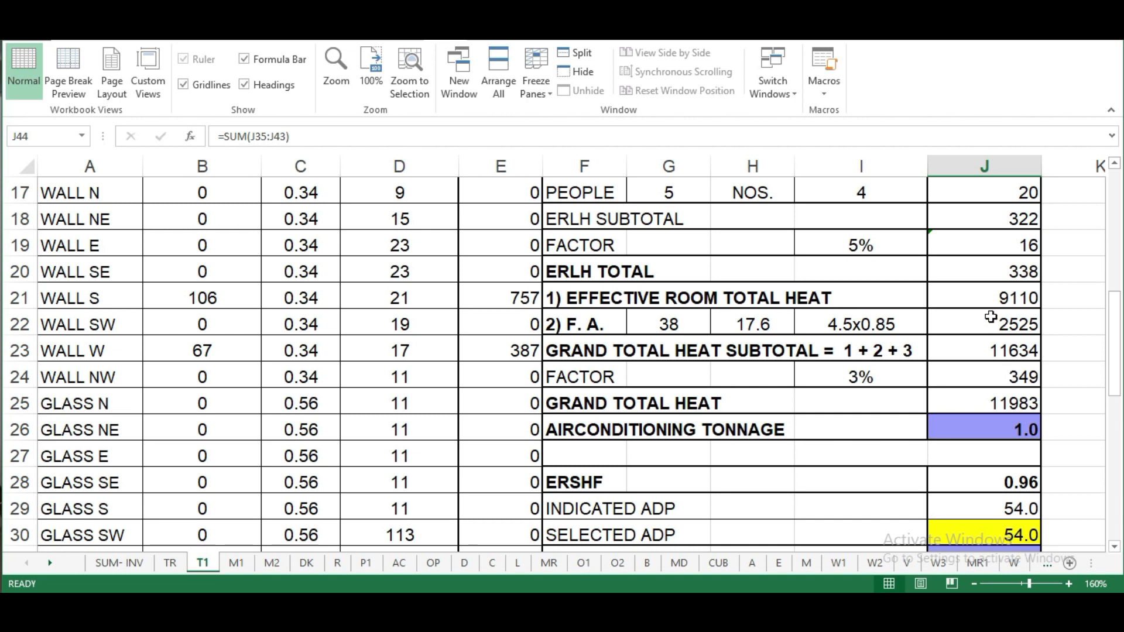
pyautogui.scroll(-4, 934, 359)
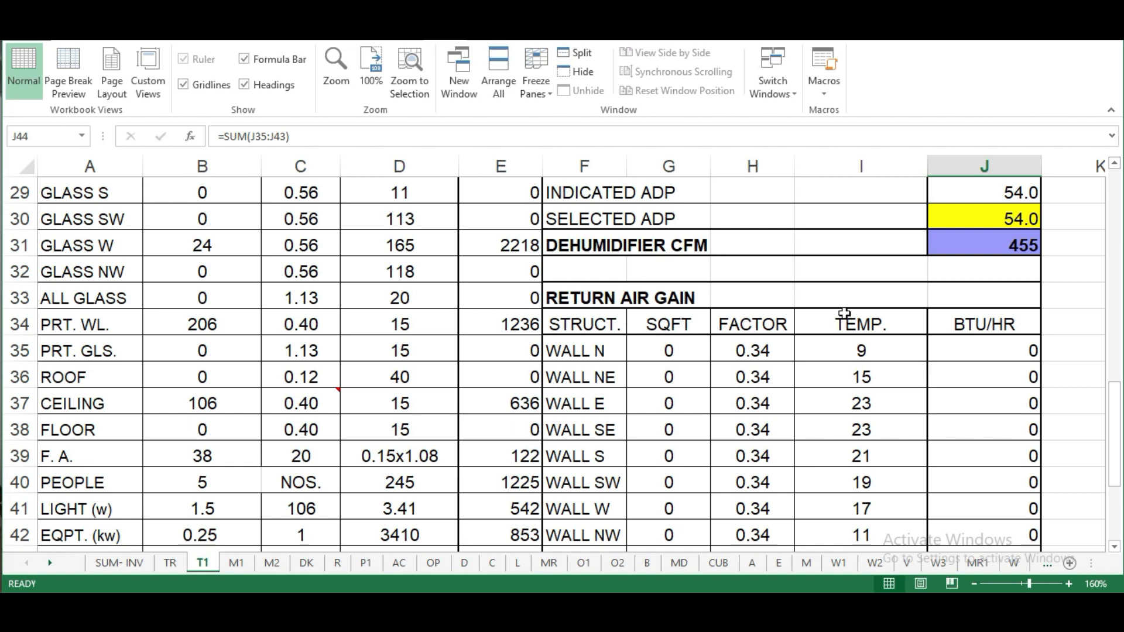
pyautogui.scroll(-1, 841, 317)
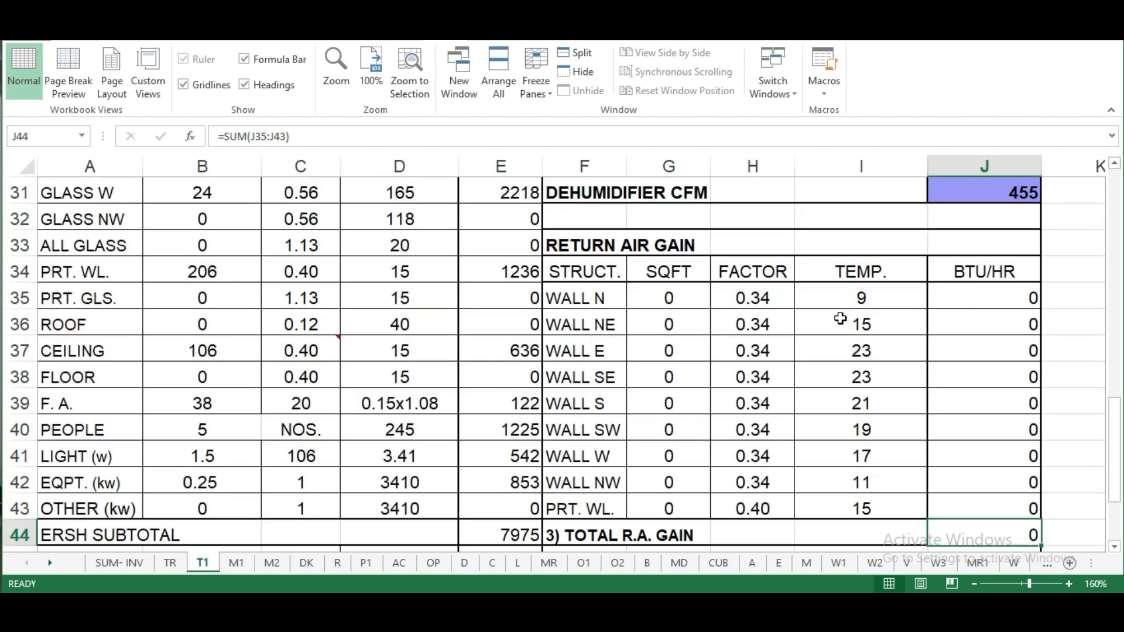
# Inspect the AIRCONDITIONING TONNAGE formula in J26 and check the tonnage with more decimal places
pyautogui.scroll(4, 840, 318)
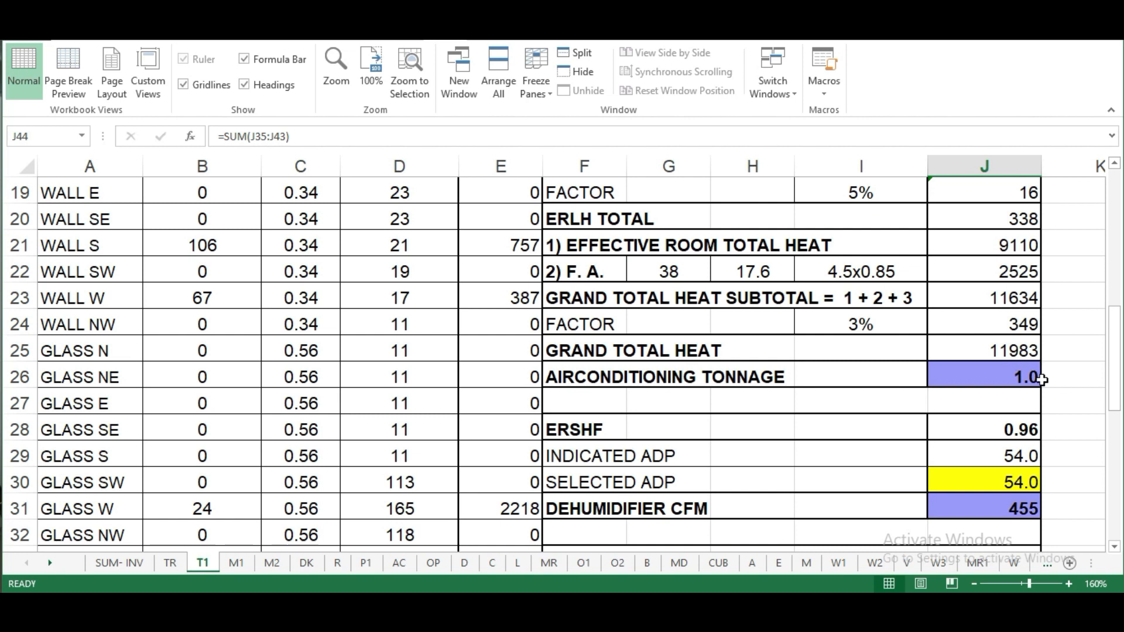
pyautogui.doubleClick(1008, 375)
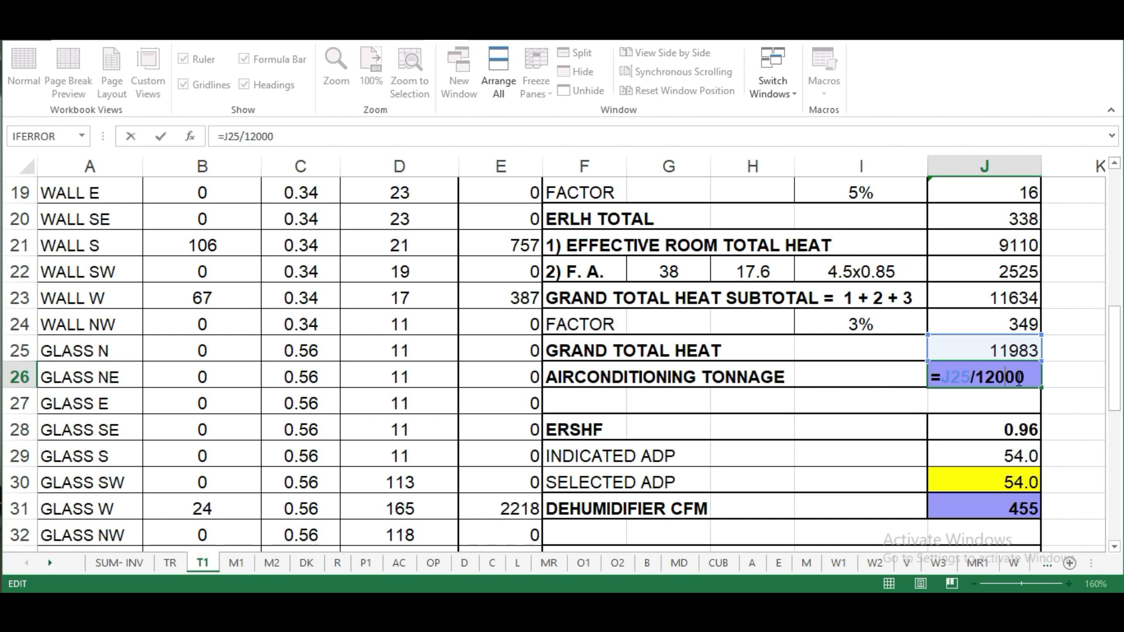
pyautogui.hotkey('ctrl', 'Return')
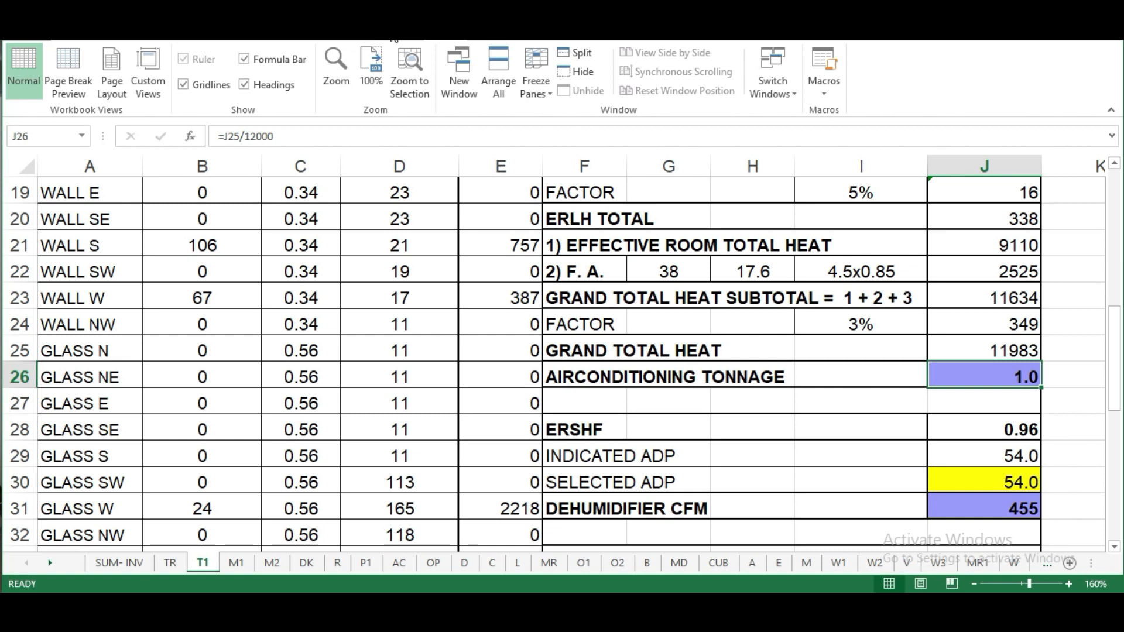
pyautogui.click(75, 40)
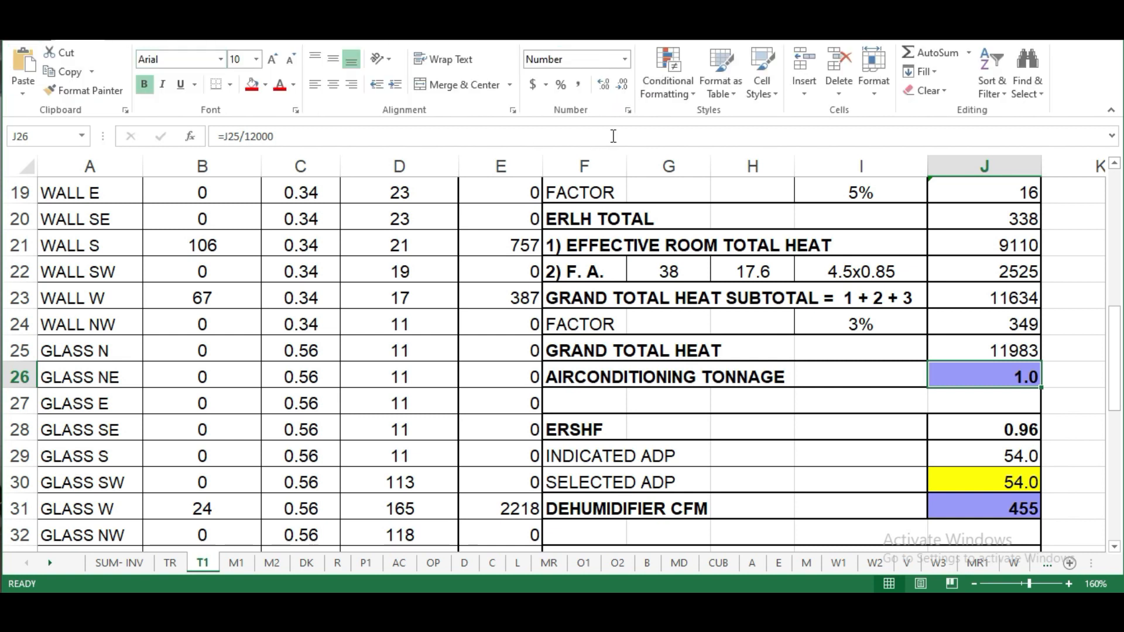
pyautogui.click(607, 89)
pyautogui.click(607, 88)
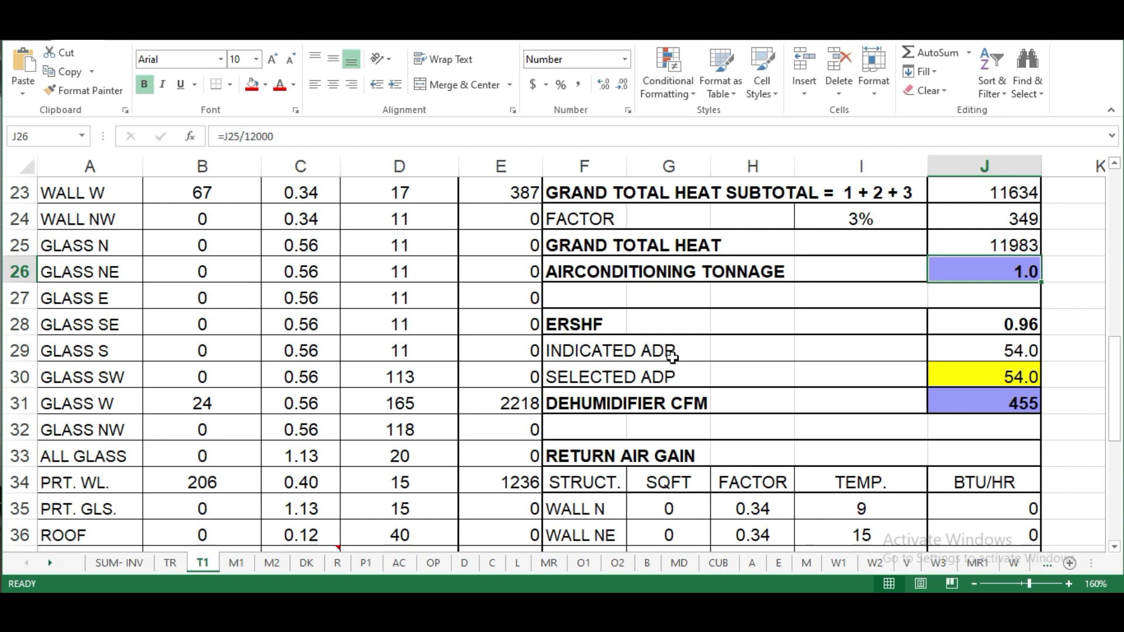
# Check the INDICATED ADP entry in J29, the SELECTED ADP formula in J30 and the ERSHF formula in J28
pyautogui.click(1006, 350)
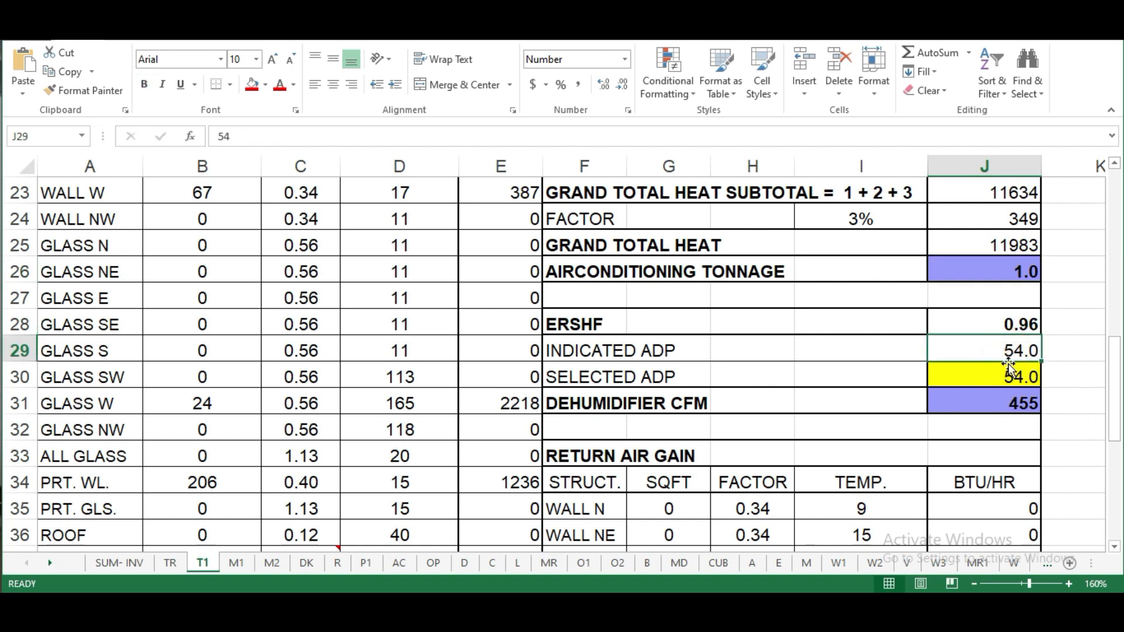
pyautogui.click(1017, 379)
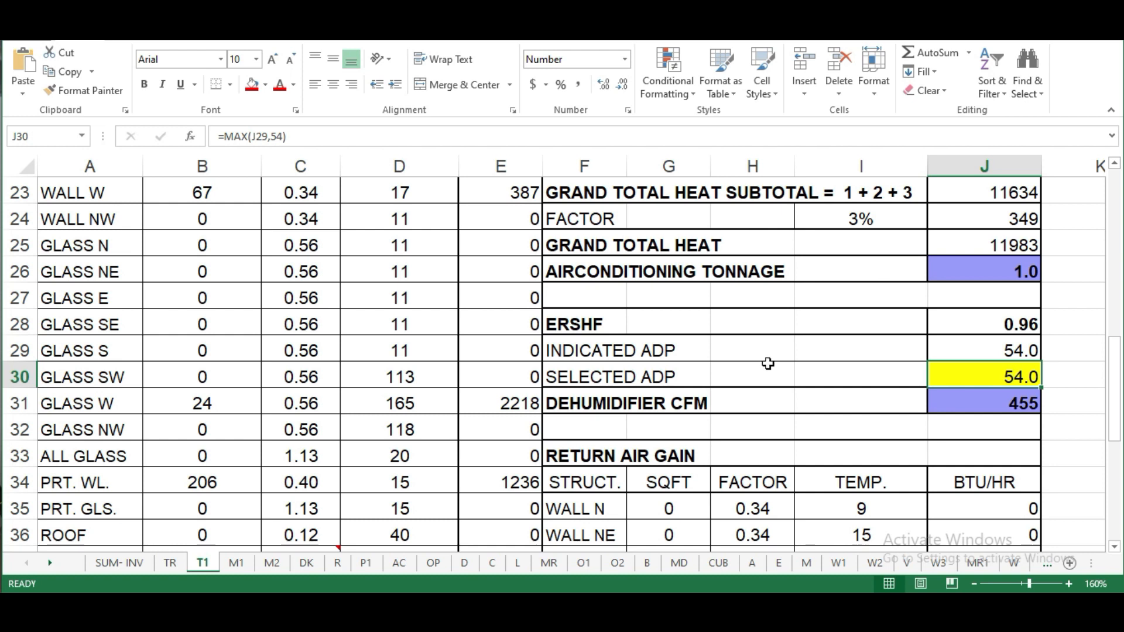
pyautogui.doubleClick(1023, 375)
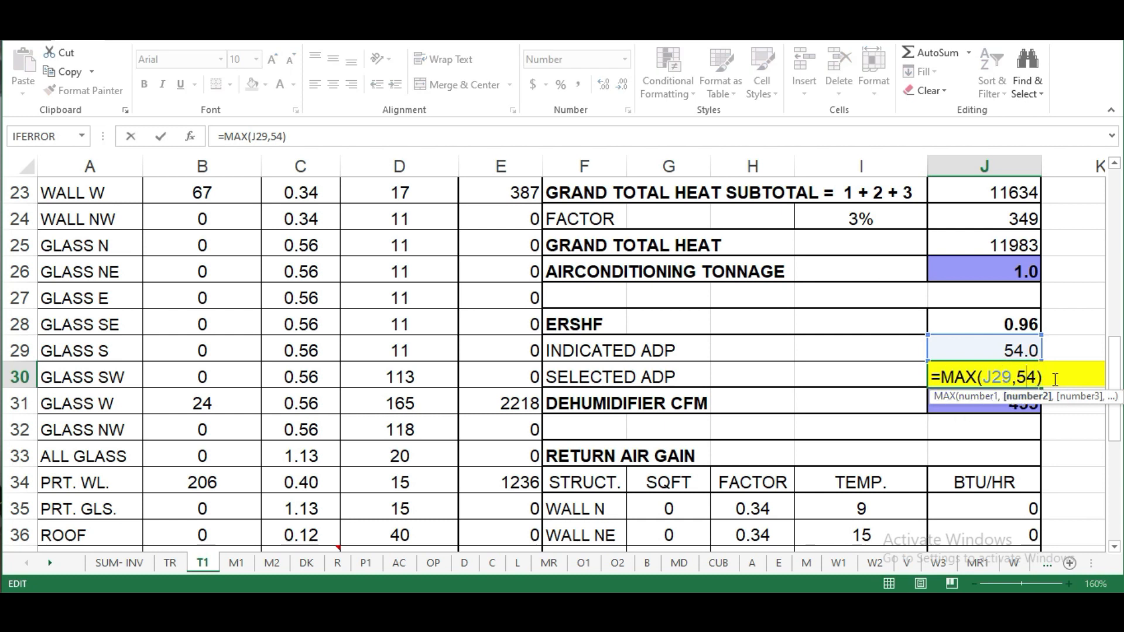
pyautogui.hotkey('ctrl', 'Return')
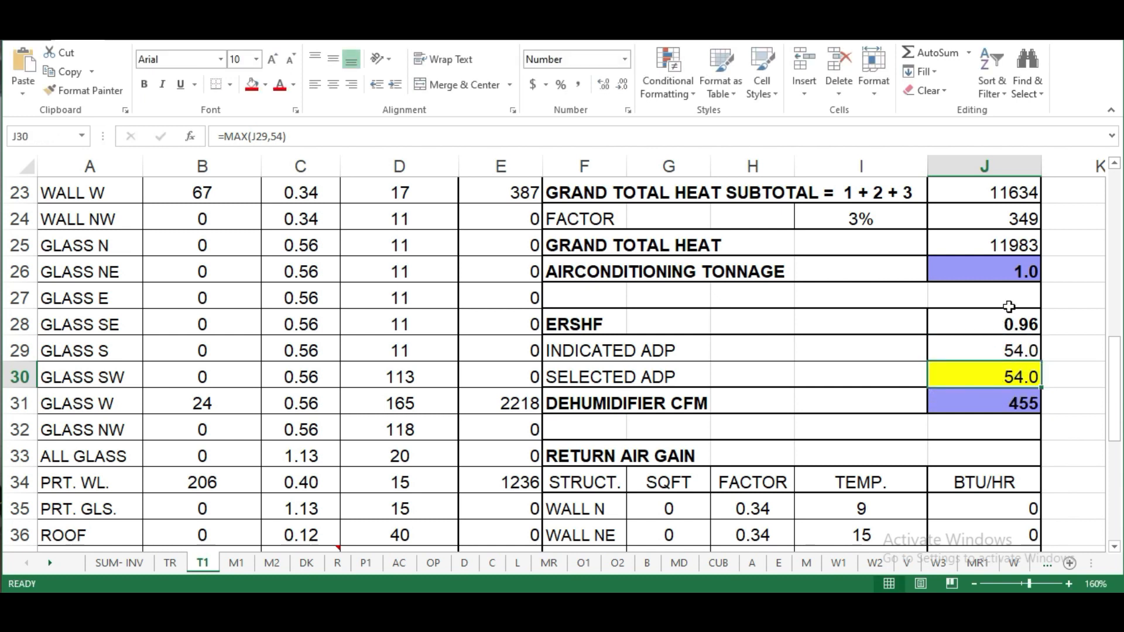
pyautogui.doubleClick(1015, 323)
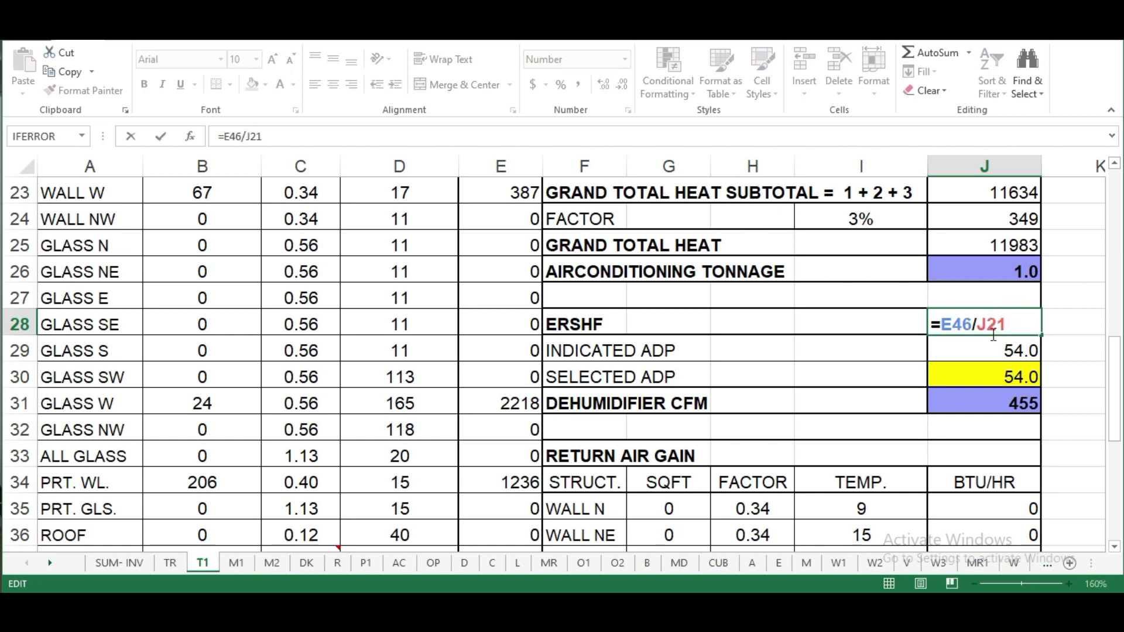
pyautogui.hotkey('ctrl', 'Return')
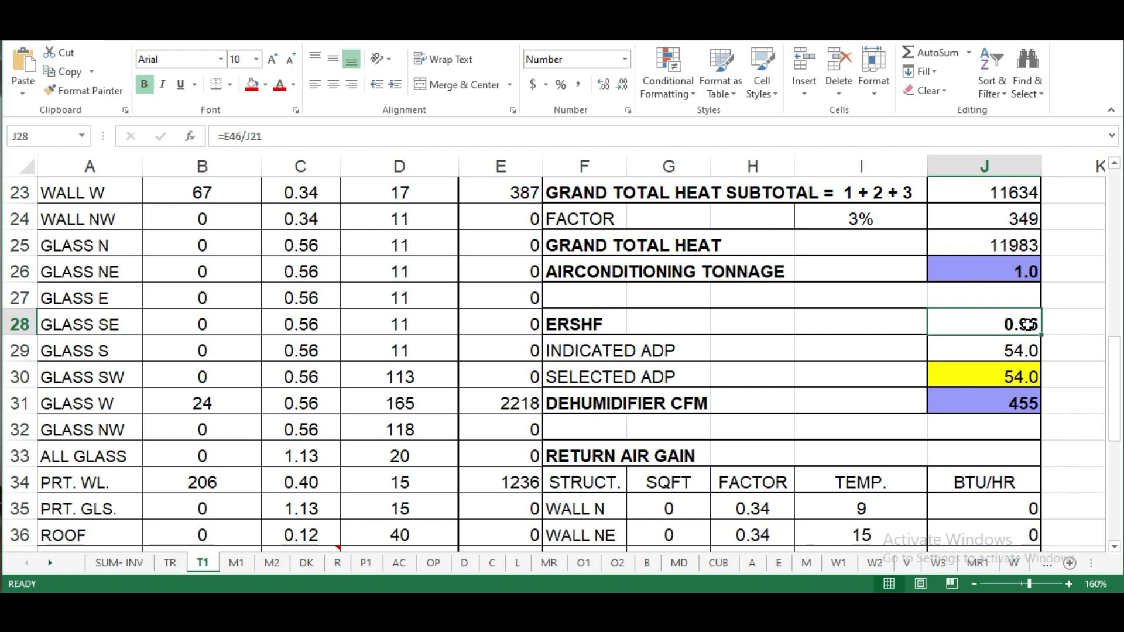
# Recheck the SELECTED ADP cell and inspect the DEHUMIDIFIER CFM formula in J31
pyautogui.click(1027, 379)
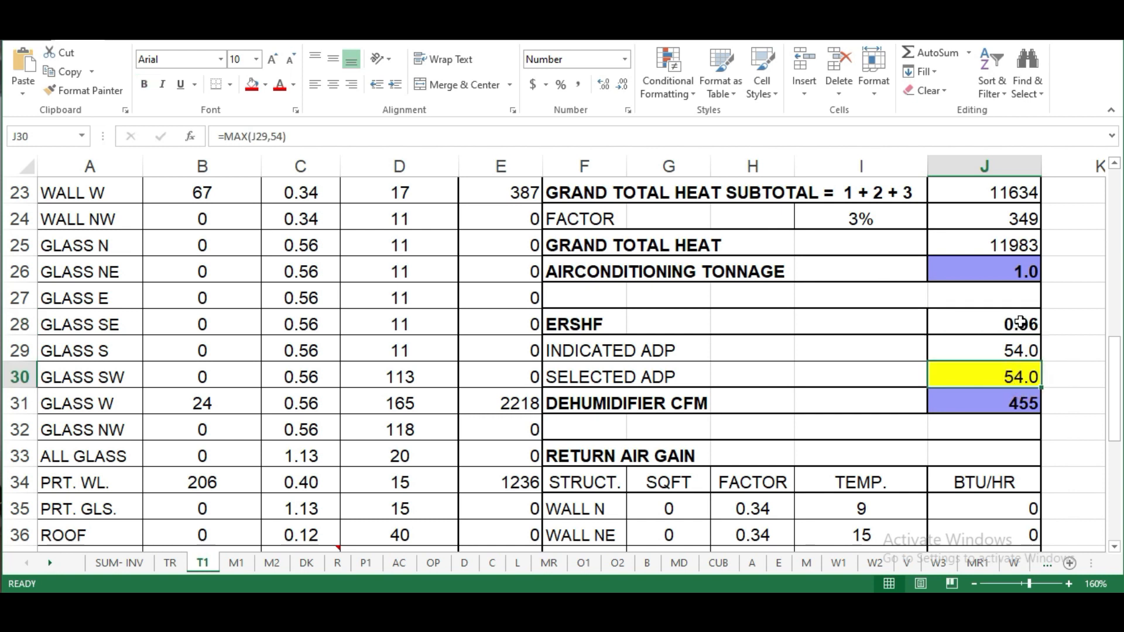
pyautogui.press('F2')
pyautogui.press('Escape')
pyautogui.doubleClick(1017, 403)
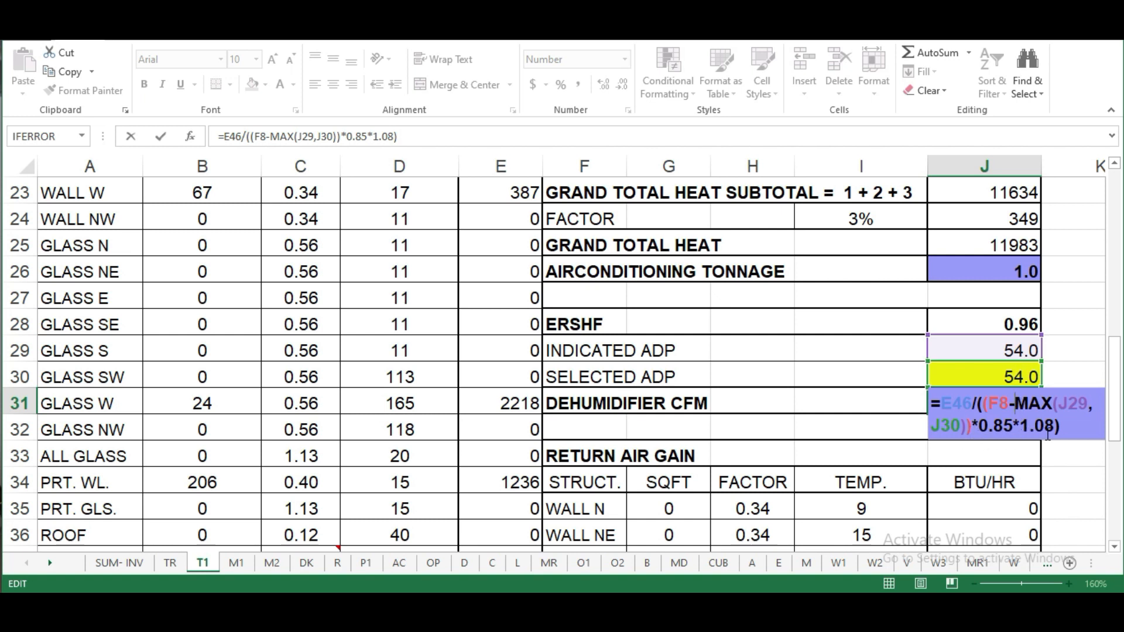
pyautogui.hotkey('ctrl', 'Return')
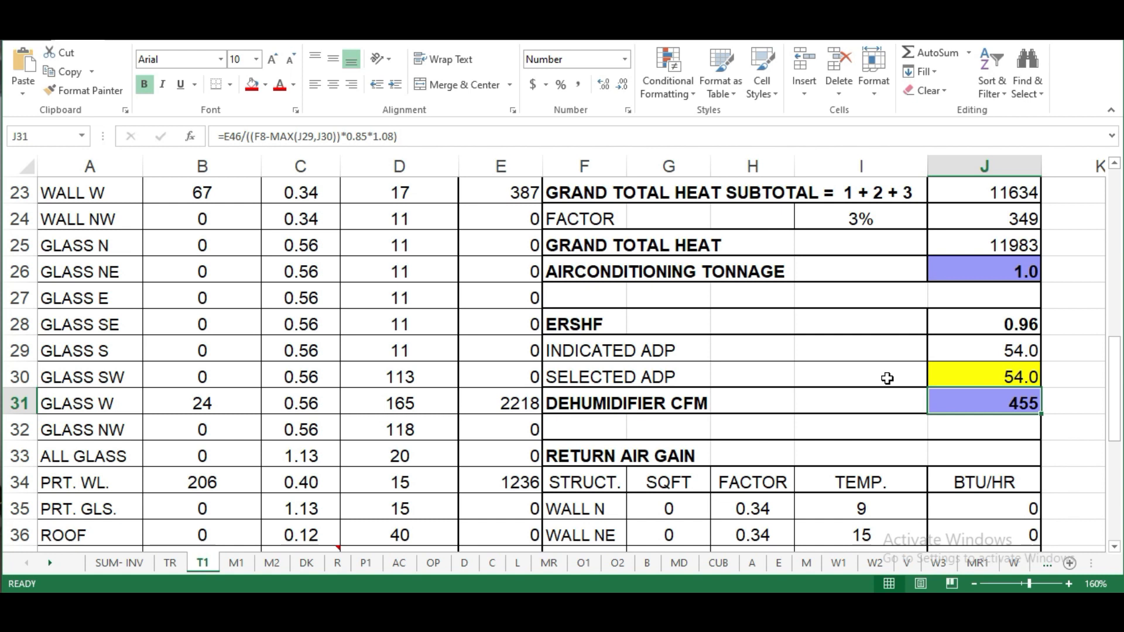
# Look over the RETURN AIR GAIN table and select the empty MODEL cell F49 under PROPOSED UNIT
pyautogui.scroll(-2, 861, 358)
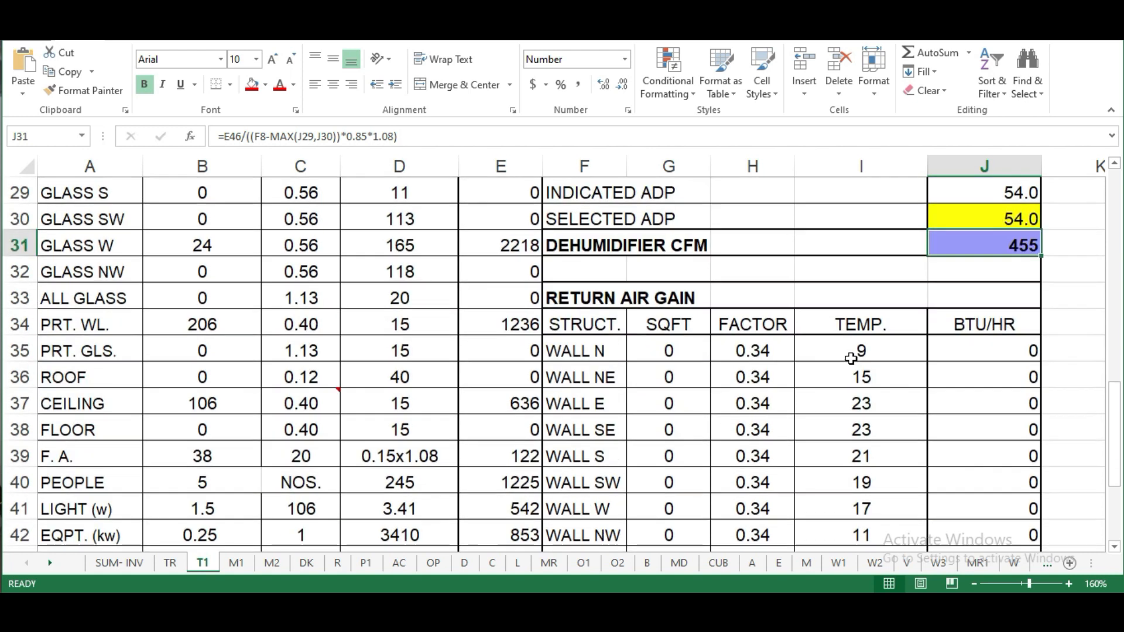
pyautogui.scroll(-1, 748, 351)
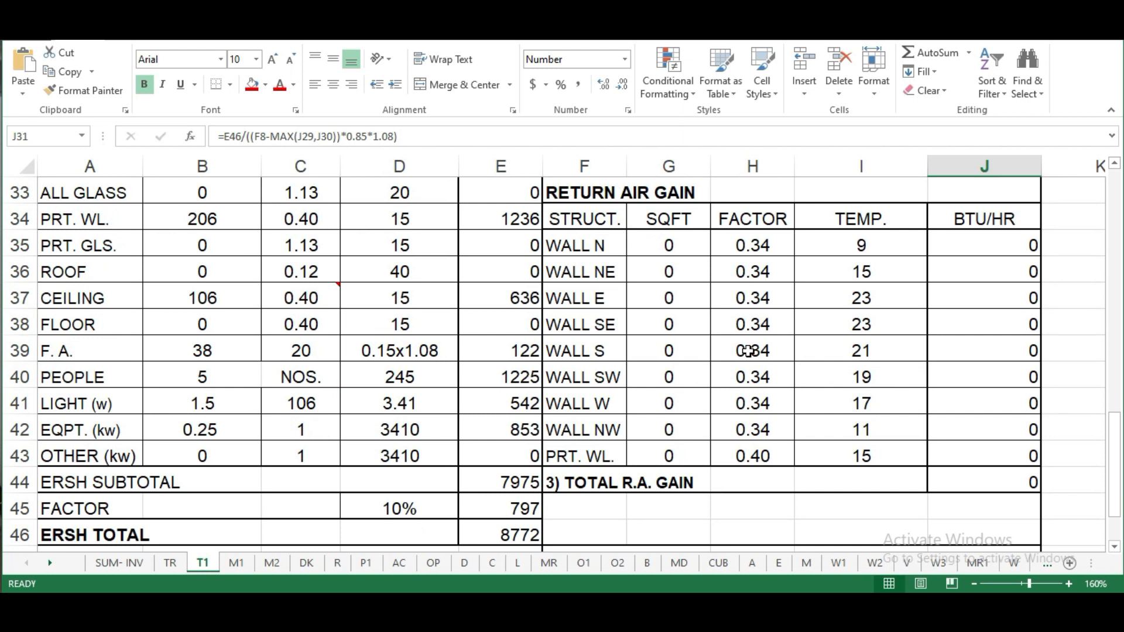
pyautogui.scroll(1, 748, 351)
pyautogui.scroll(-3, 752, 363)
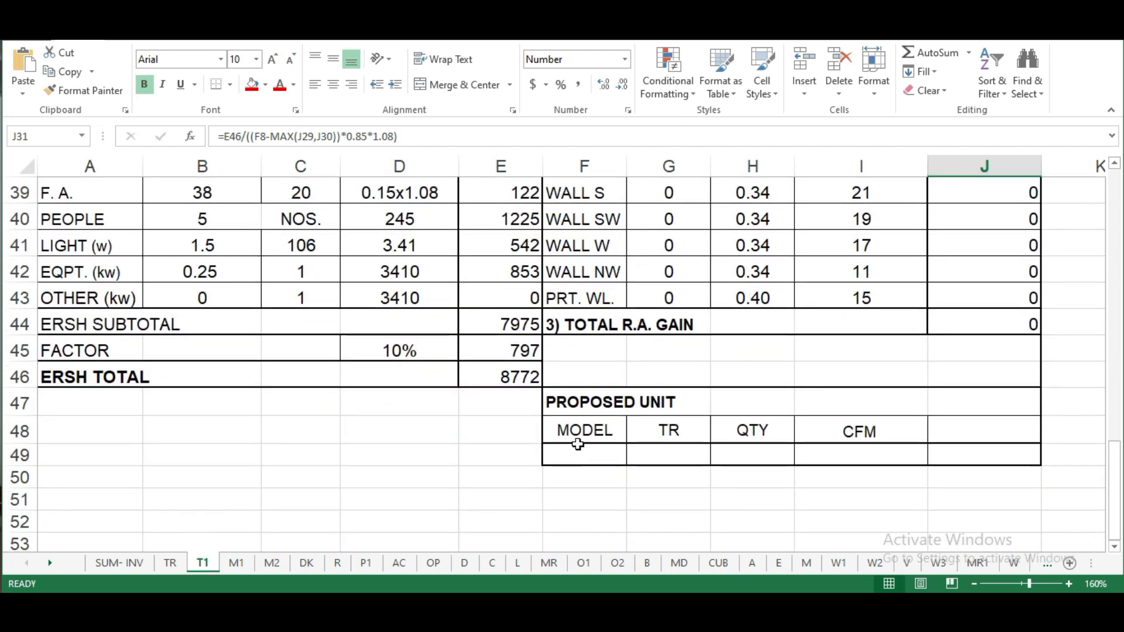
pyautogui.click(582, 454)
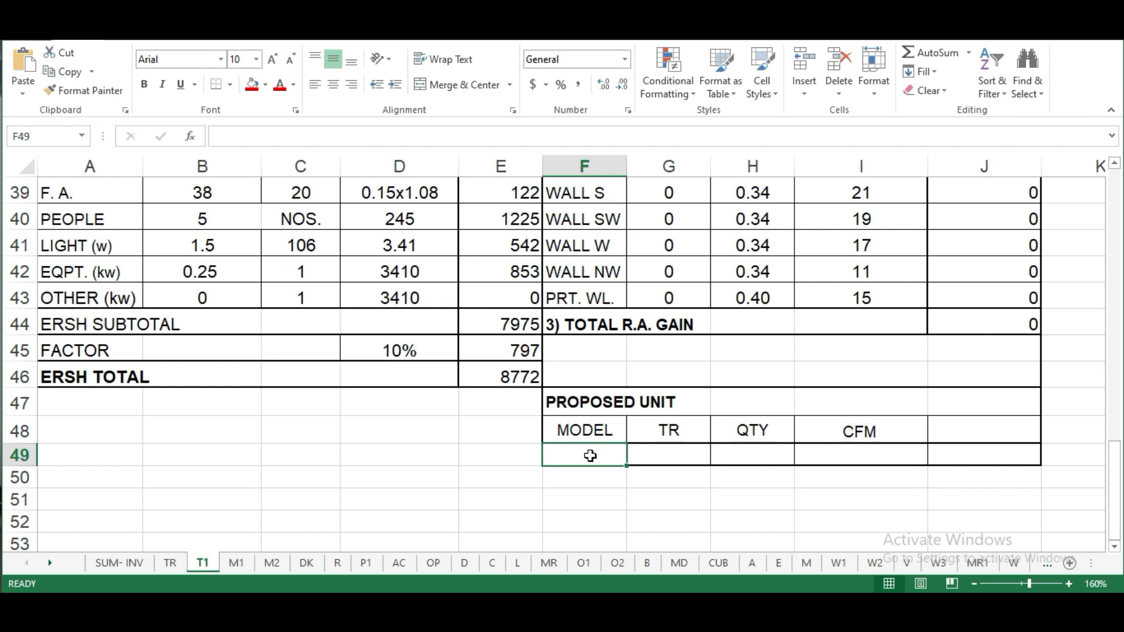
# Check the empty TR, QTY and CFM cells G49, H49 and I49 under PROPOSED UNIT
pyautogui.click(667, 453)
pyautogui.click(781, 449)
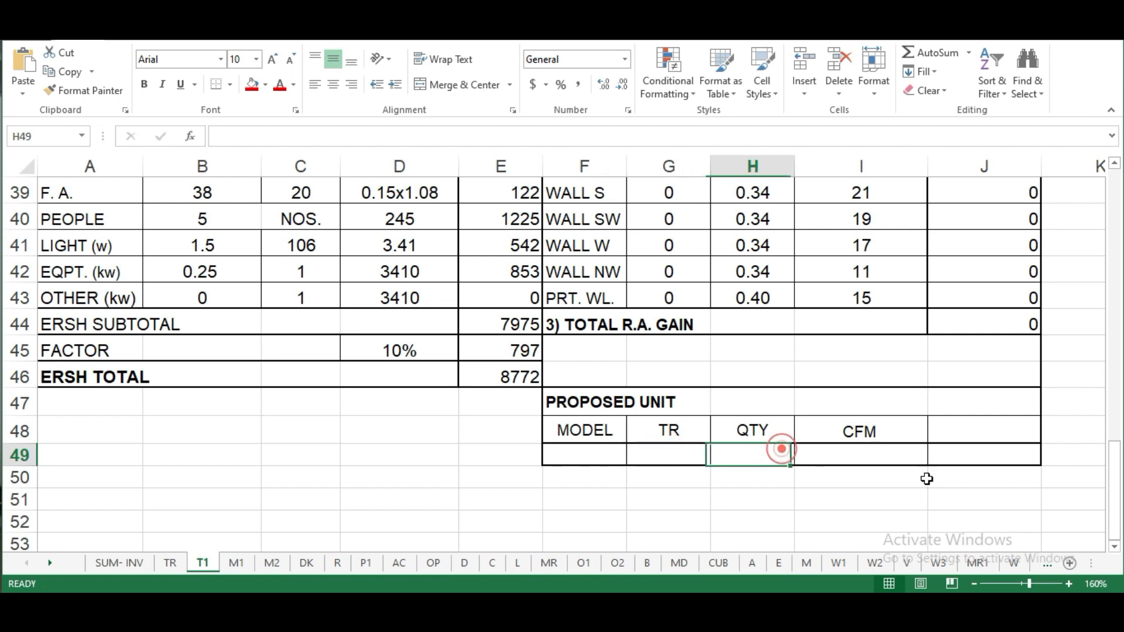
pyautogui.click(886, 454)
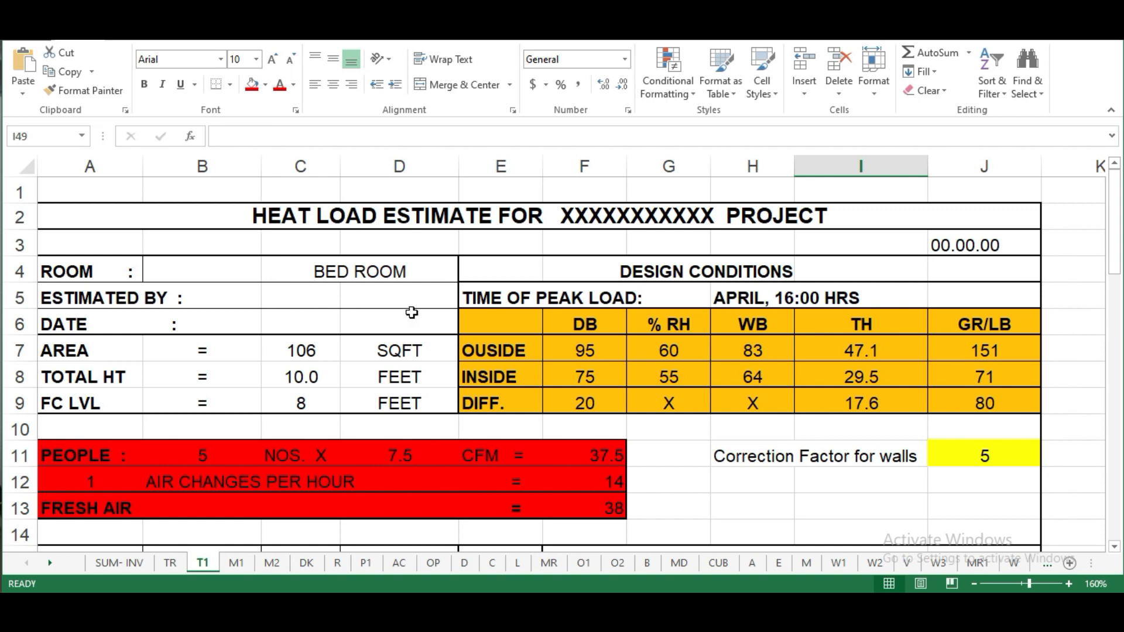
# Review the estimate's room details, design conditions, fresh air block and the sensible and latent heat tables
pyautogui.scroll(-4, 412, 313)
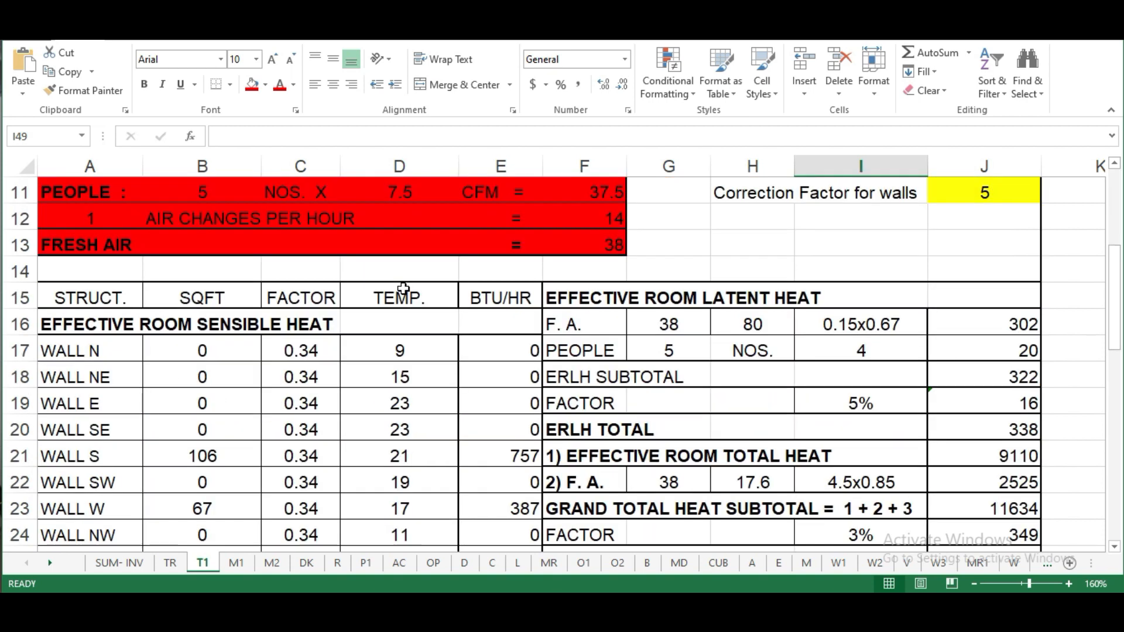
pyautogui.scroll(4, 403, 288)
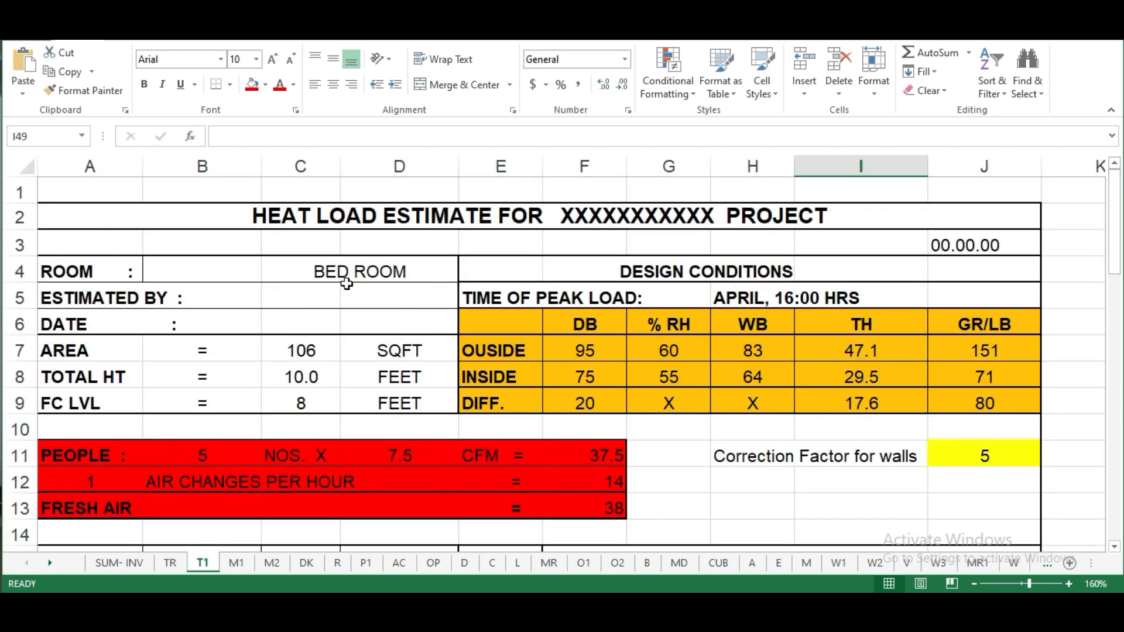
pyautogui.scroll(-1, 355, 293)
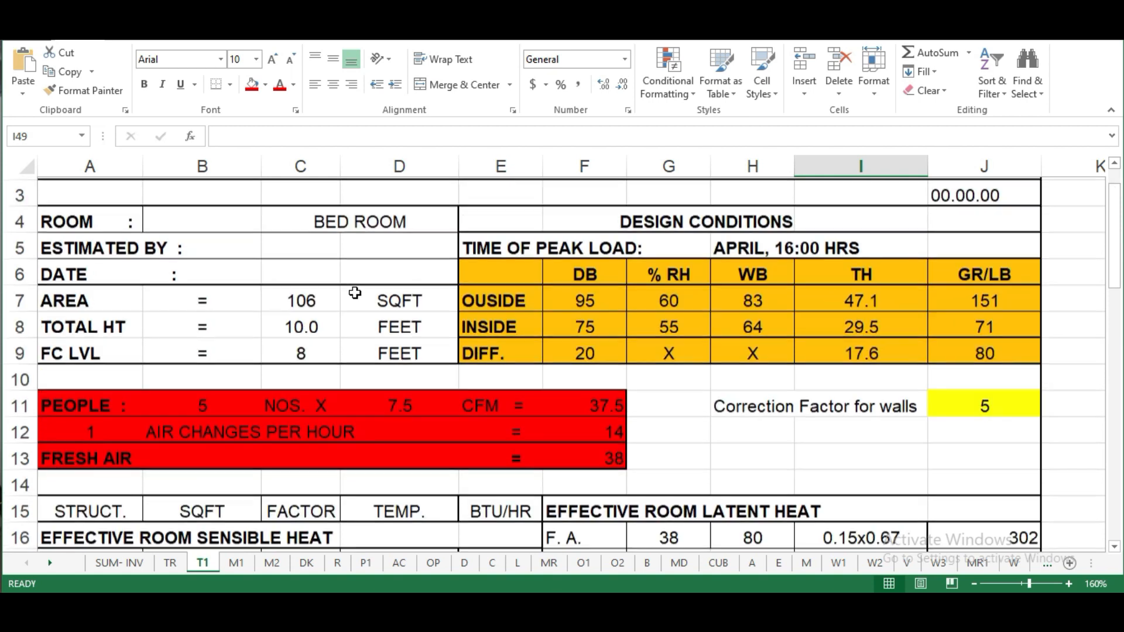
pyautogui.scroll(-2, 354, 293)
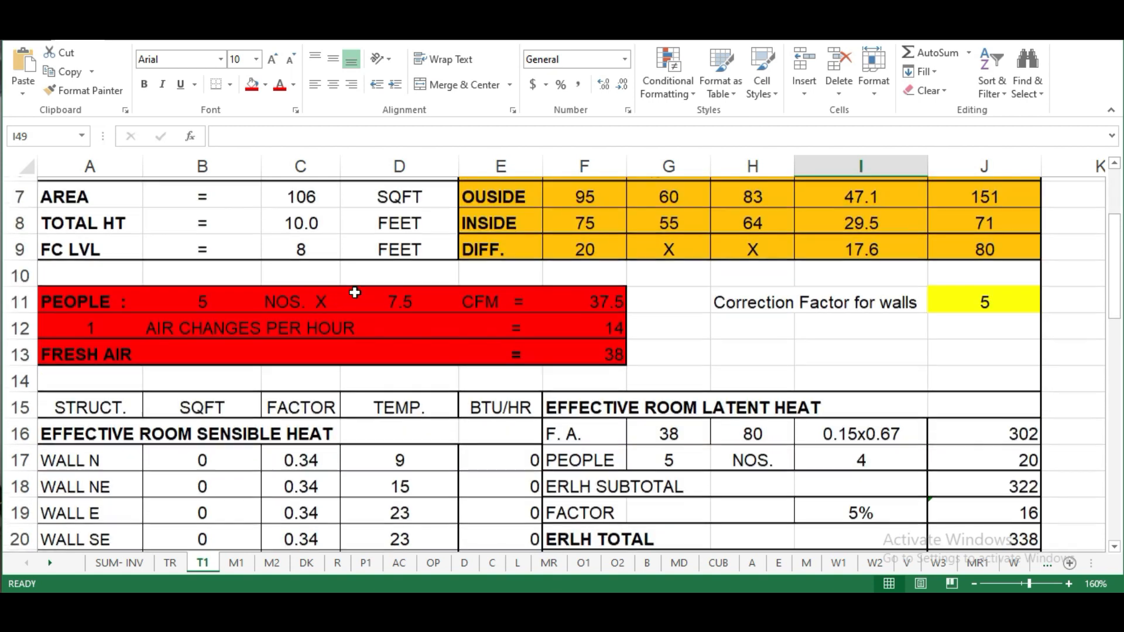
pyautogui.scroll(3, 354, 293)
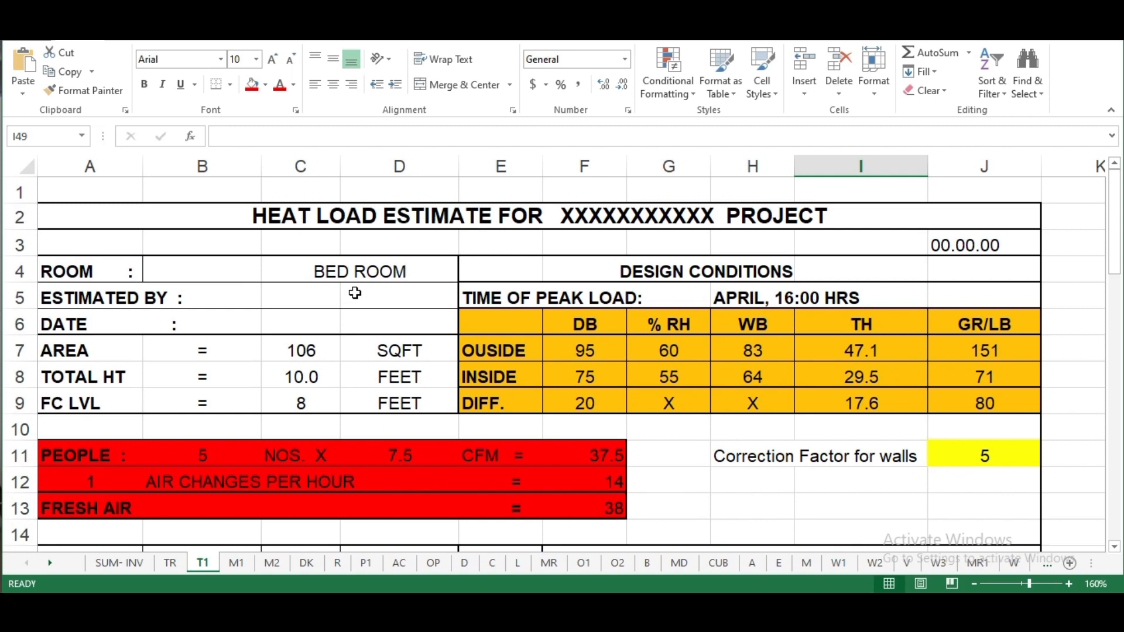